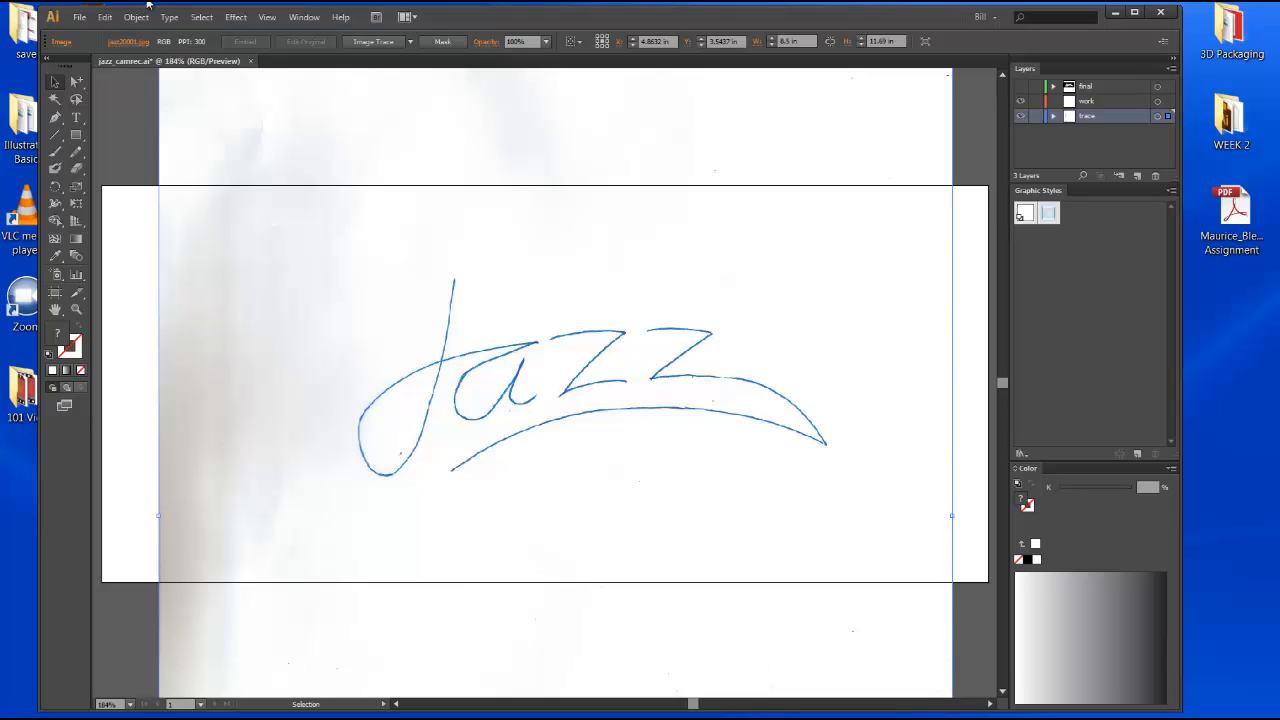
click(79, 17)
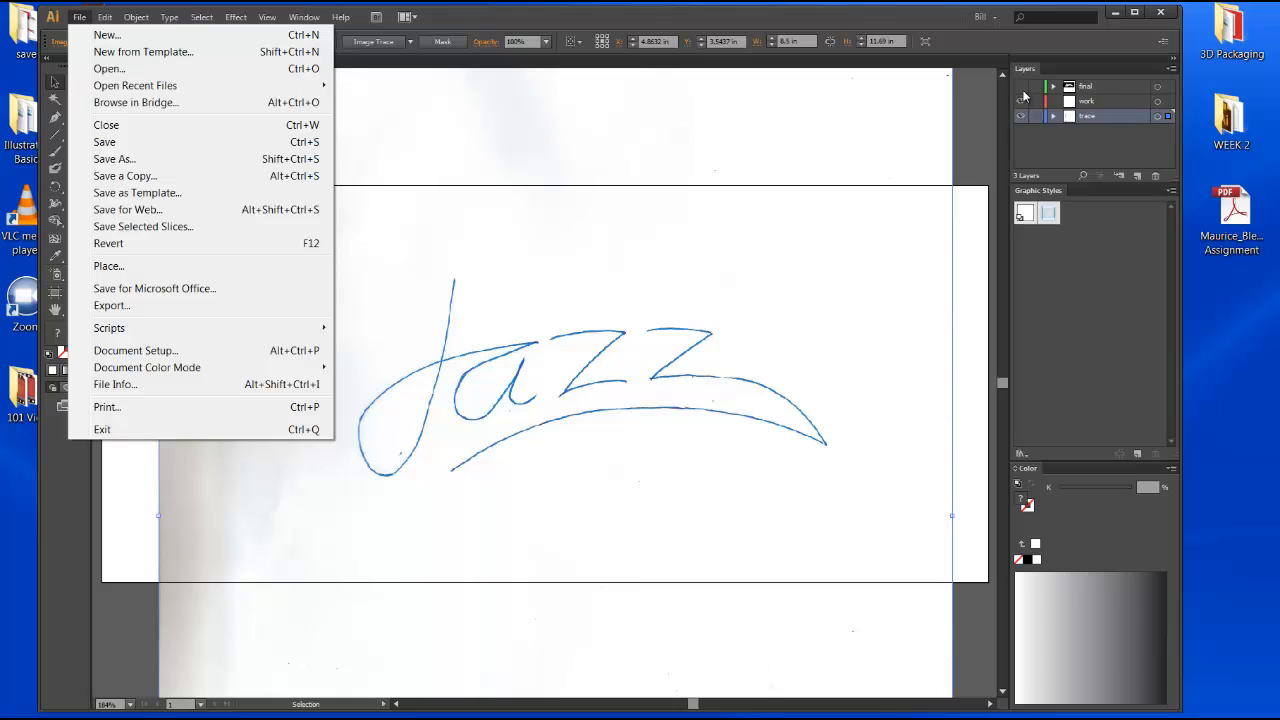
click(889, 86)
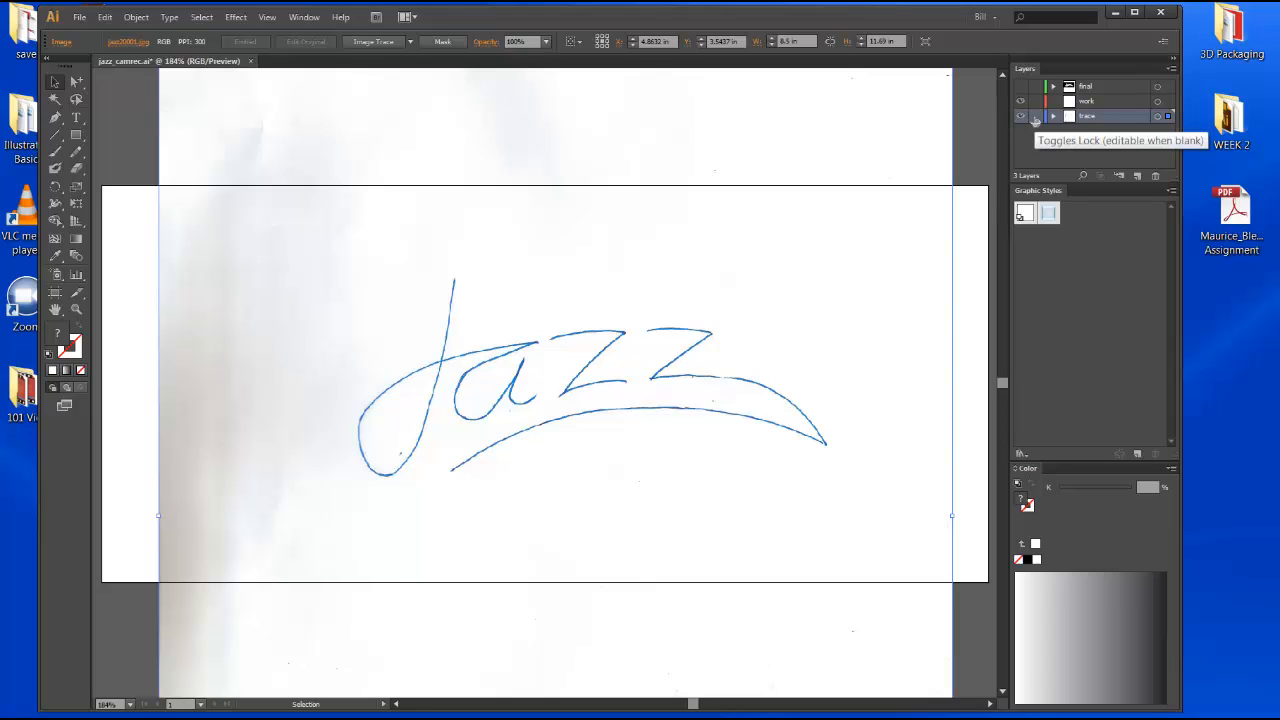
Lock the trace layer holding the scanned Jazz sketch so it cannot be selected.
click(1035, 117)
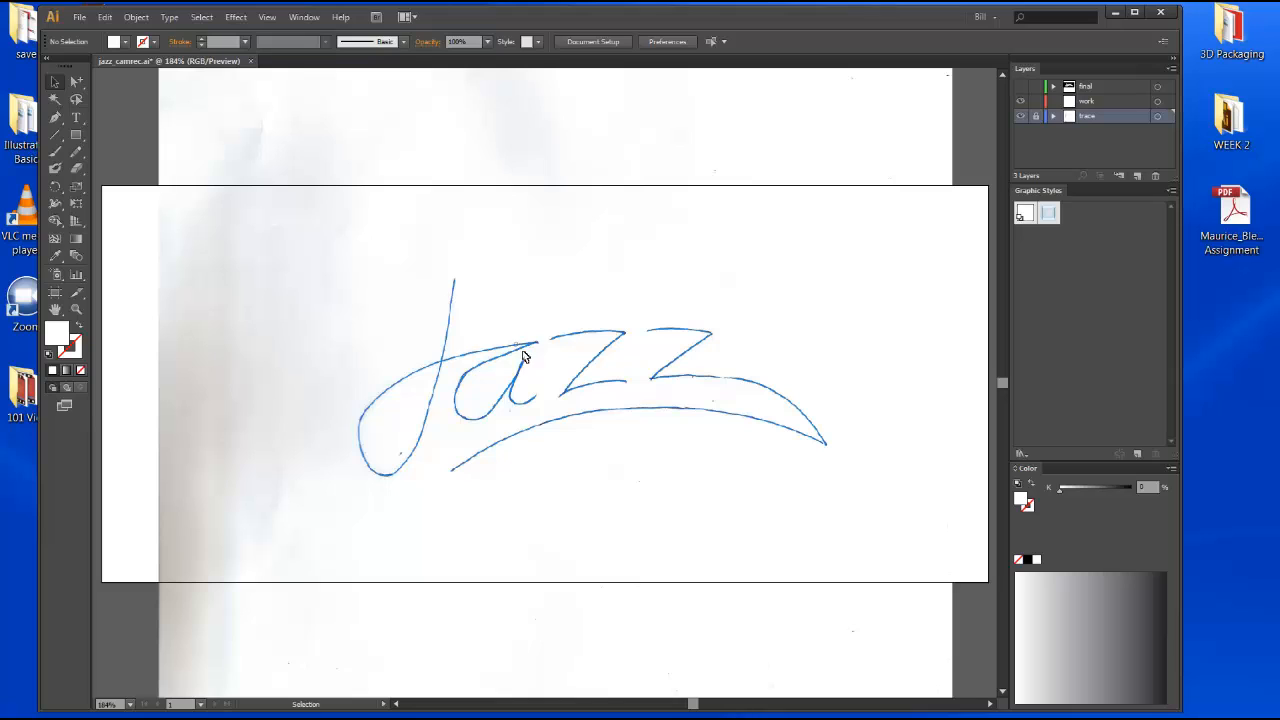
drag(523, 352, 568, 390)
drag(442, 295, 599, 425)
Tear off the Pen tool group into a floating panel placed over the artboard.
click(64, 119)
drag(64, 119, 249, 147)
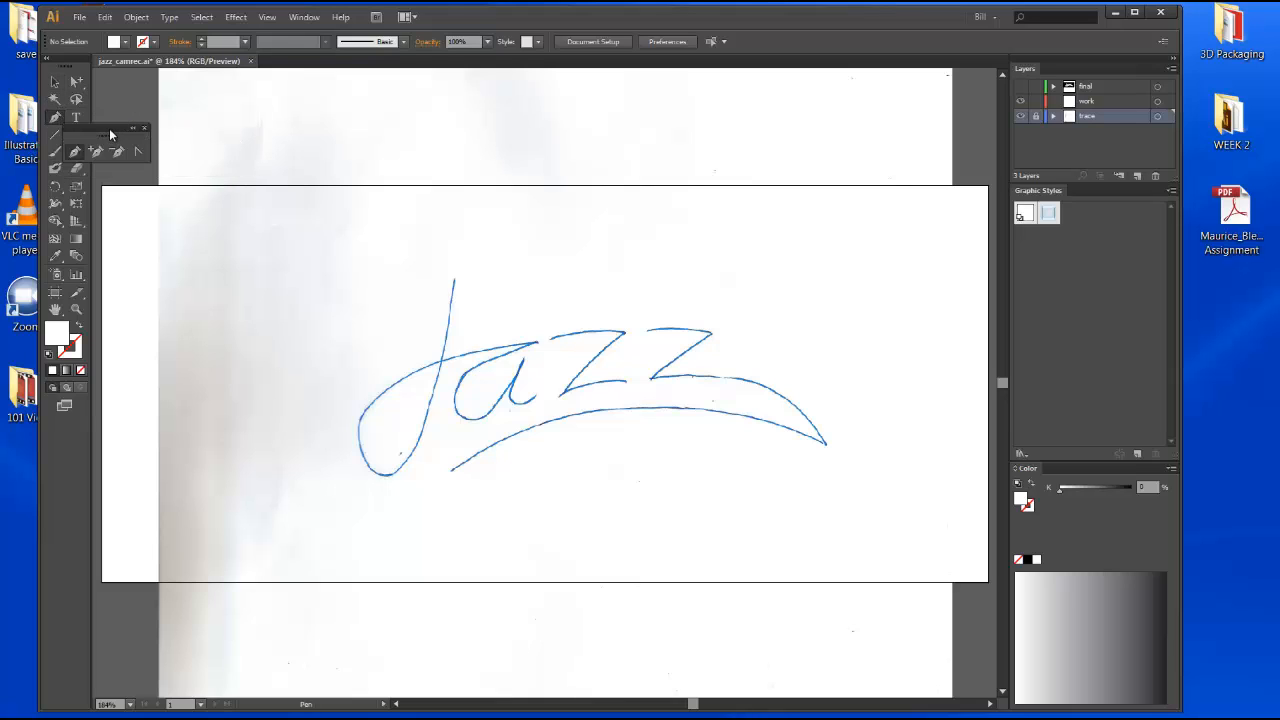
drag(109, 128, 819, 178)
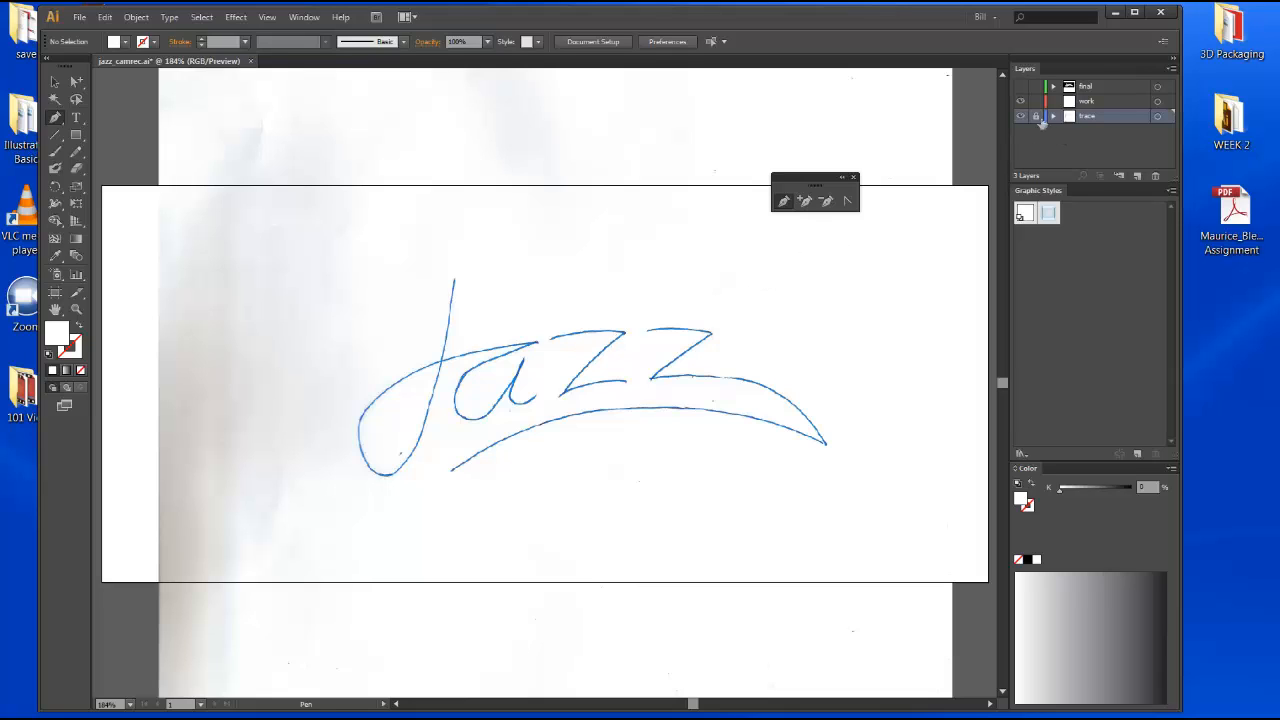
On the work layer, start a Pen path along the J's stem from its top down to the loop's bottom.
click(1097, 104)
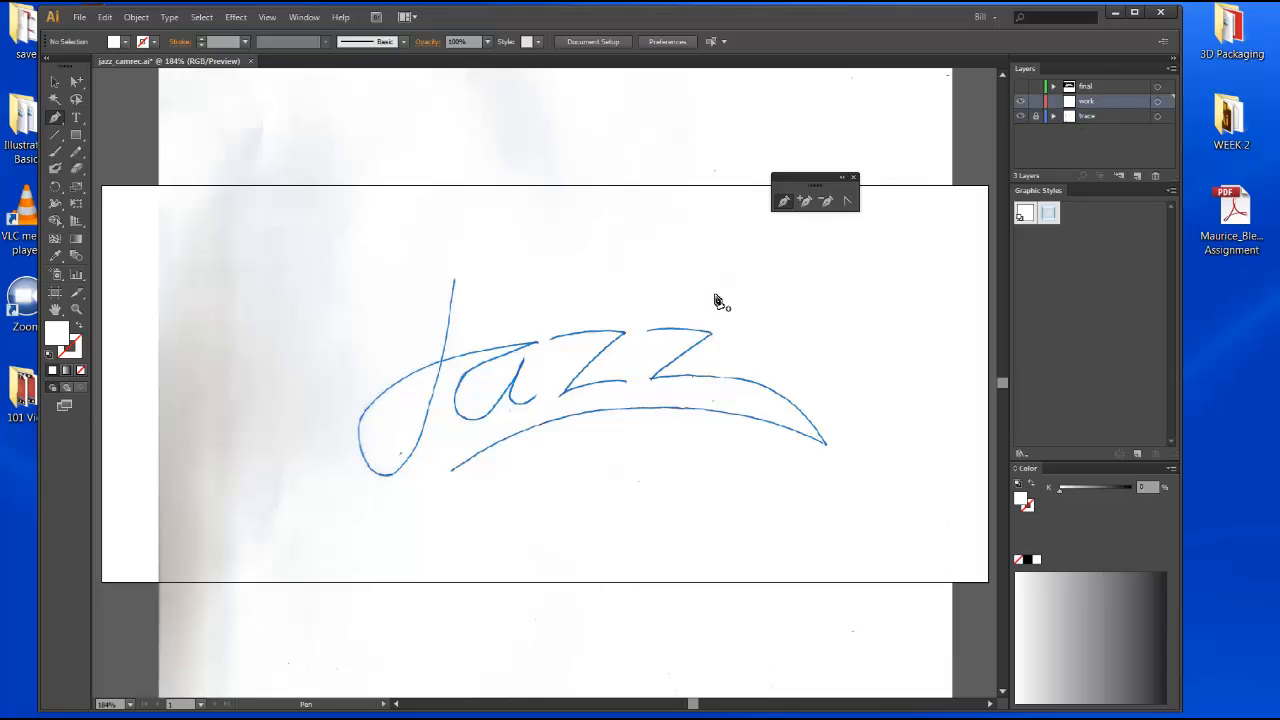
click(784, 202)
click(454, 282)
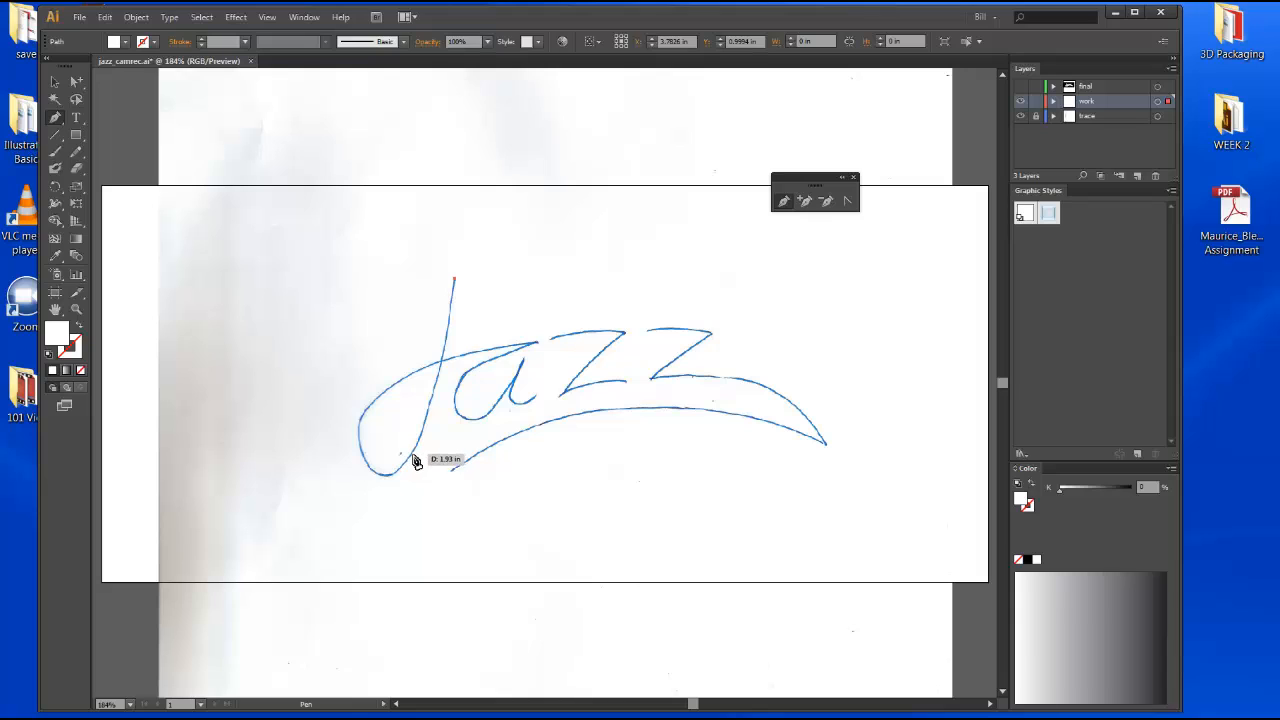
mouse_move(412, 458)
mouse_down()
mouse_move(377, 498)
mouse_move(374, 527)
mouse_up()
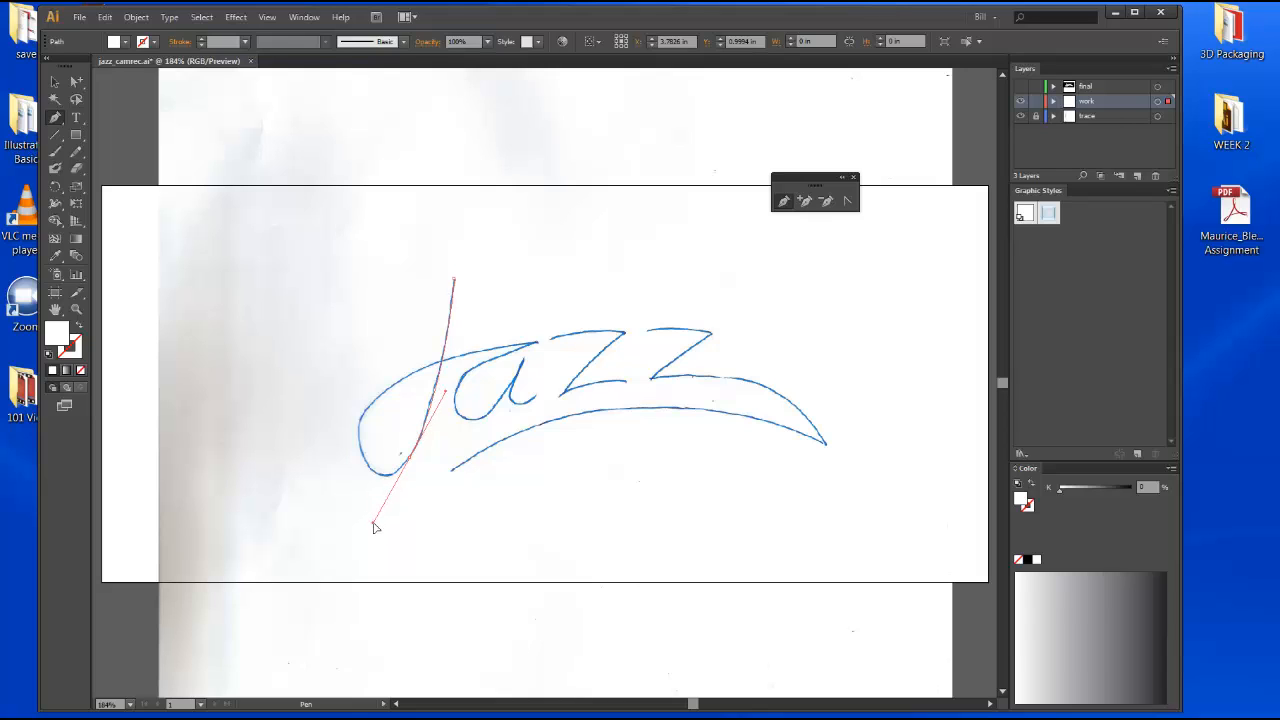
drag(374, 527, 374, 528)
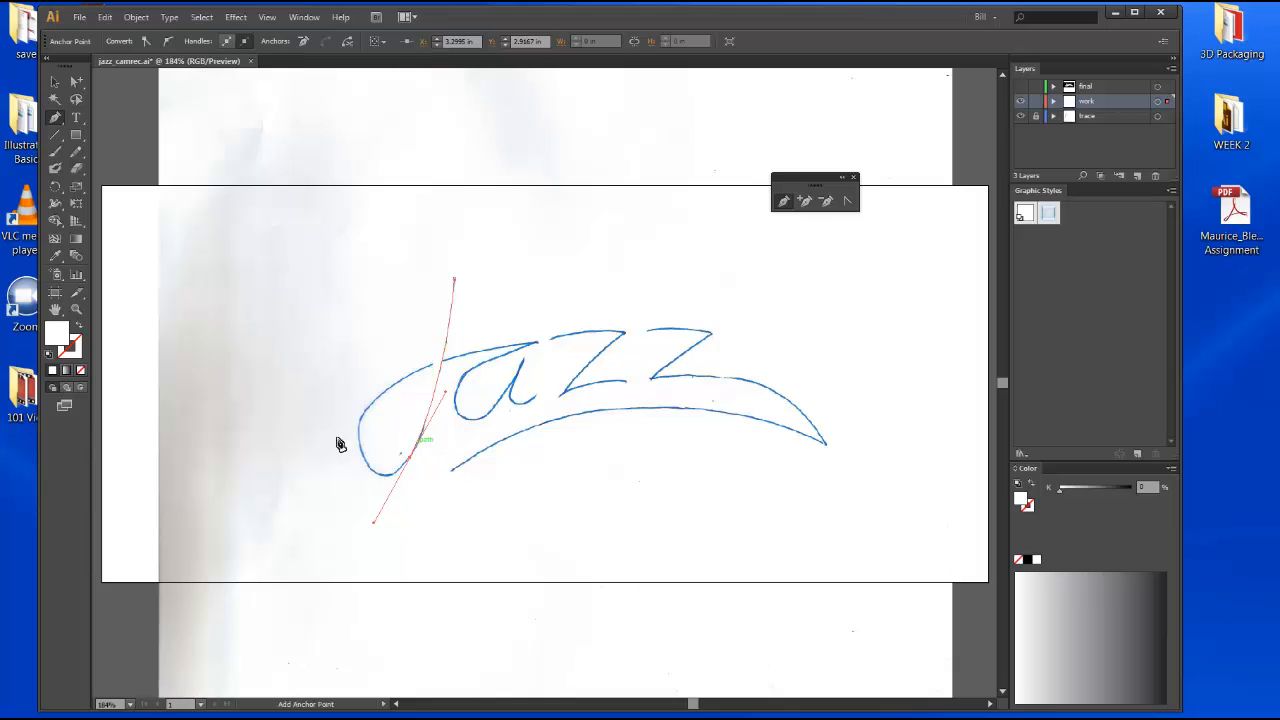
Set the fill to none and the stroke colour to black.
click(80, 370)
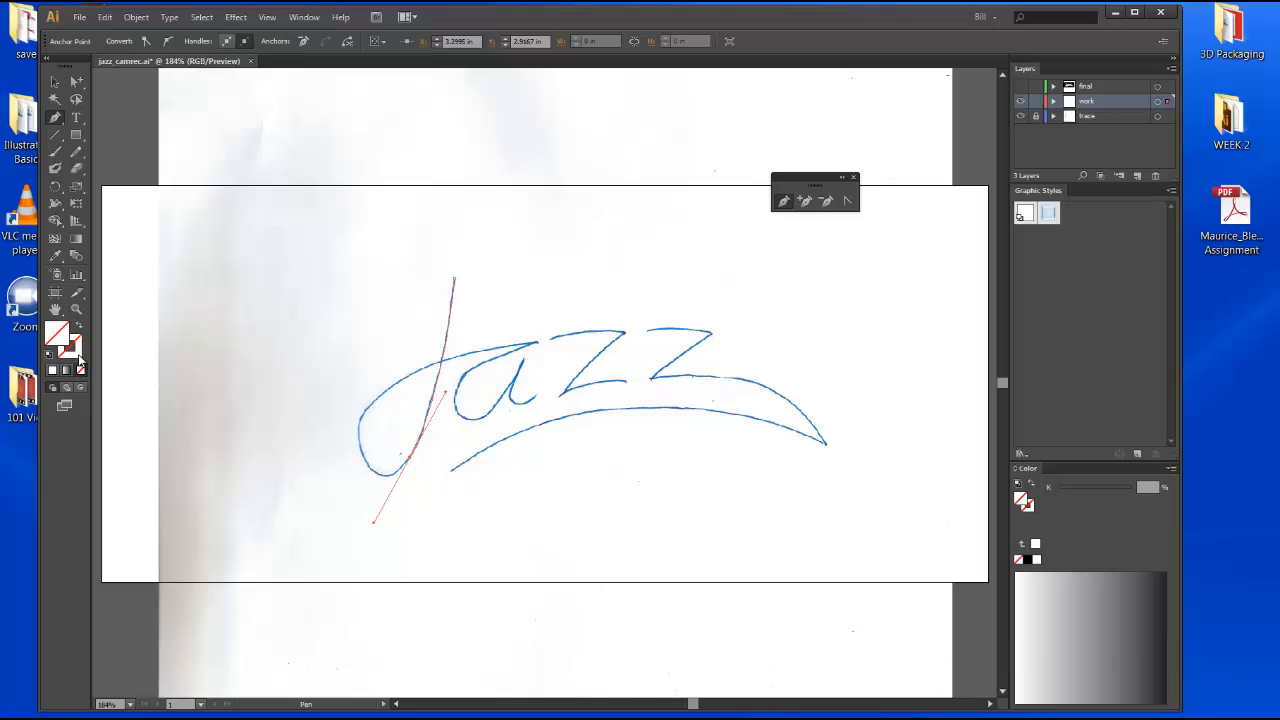
double_click(78, 356)
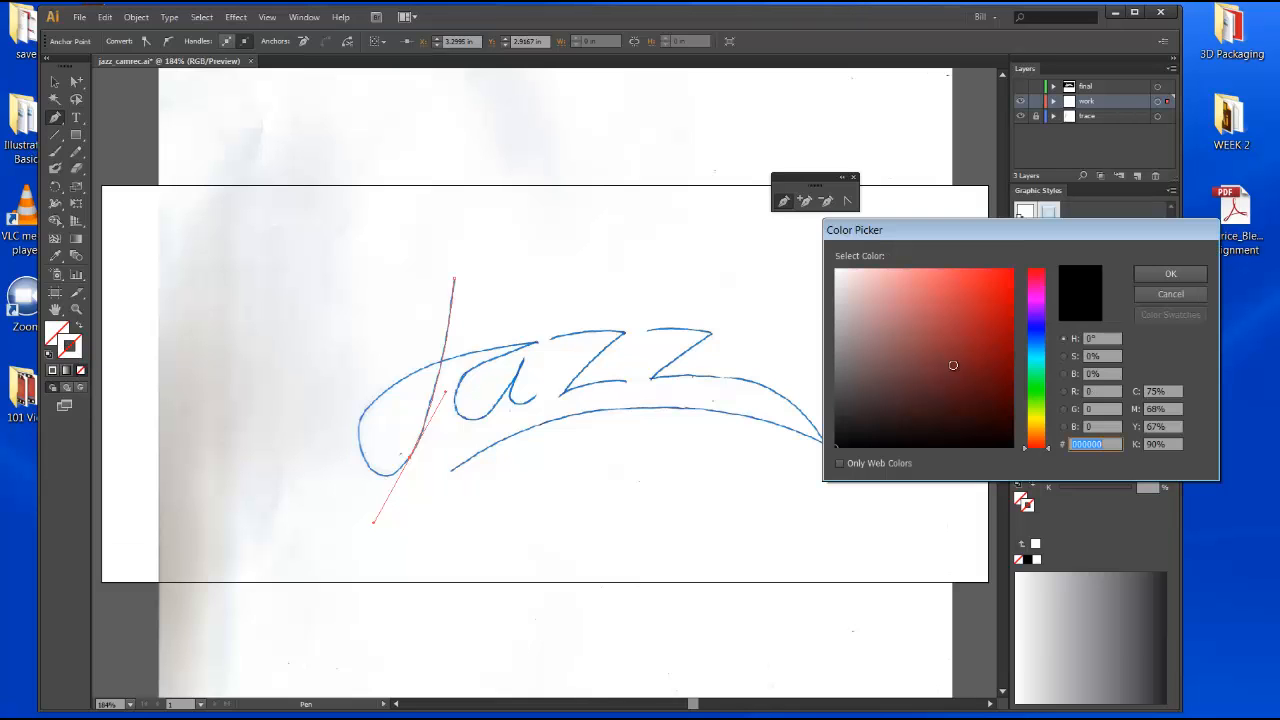
click(1170, 274)
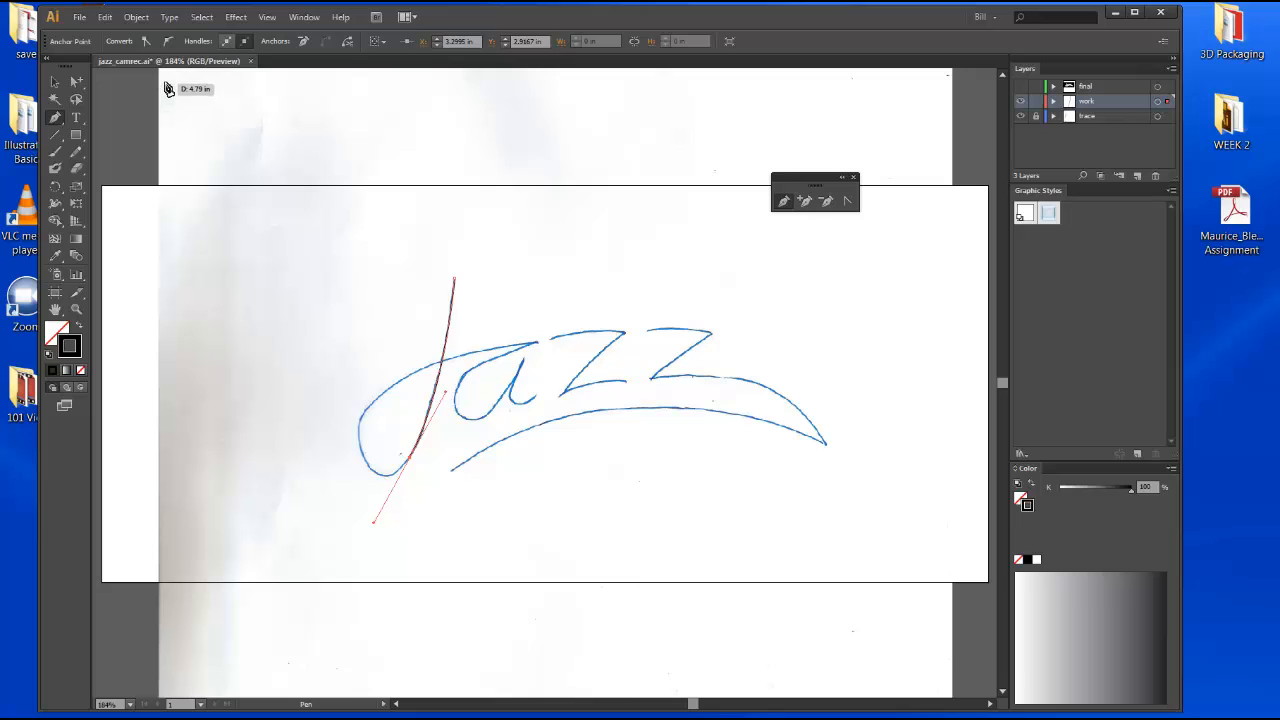
Select the J path, continue it from its lower end, and add a curved anchor around the bottom of the loop.
click(46, 86)
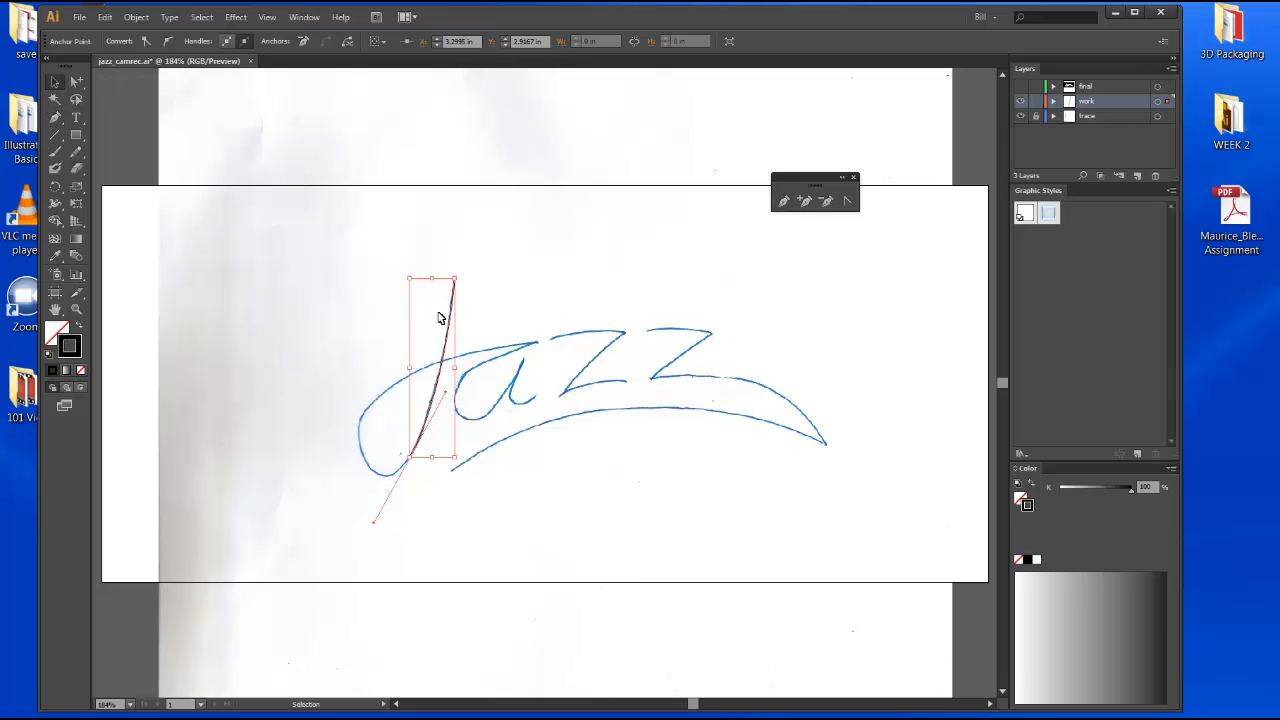
click(452, 338)
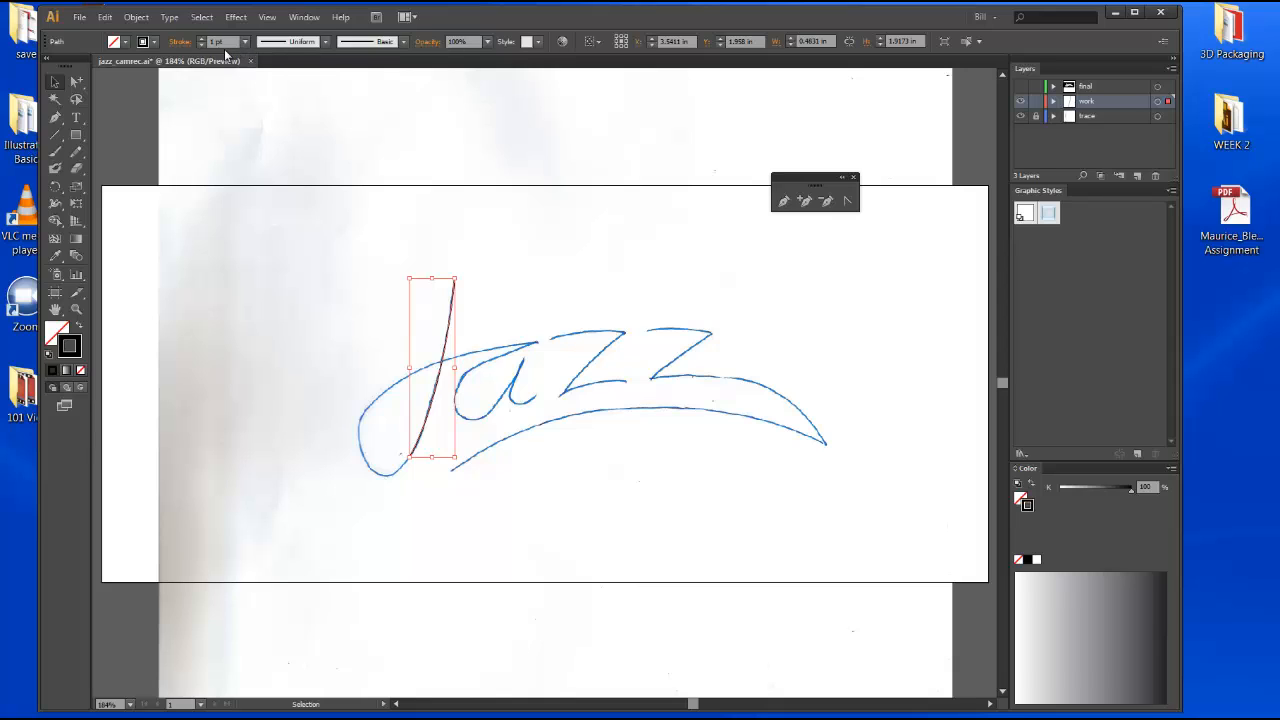
click(785, 203)
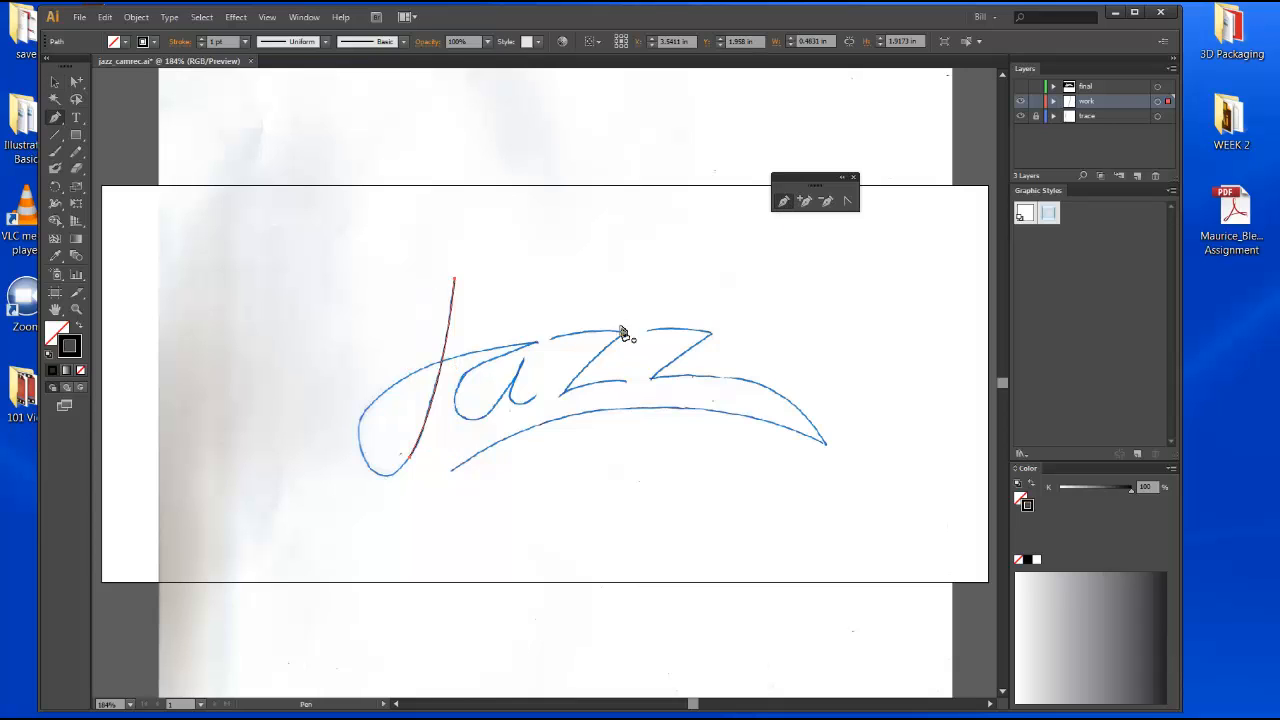
click(410, 458)
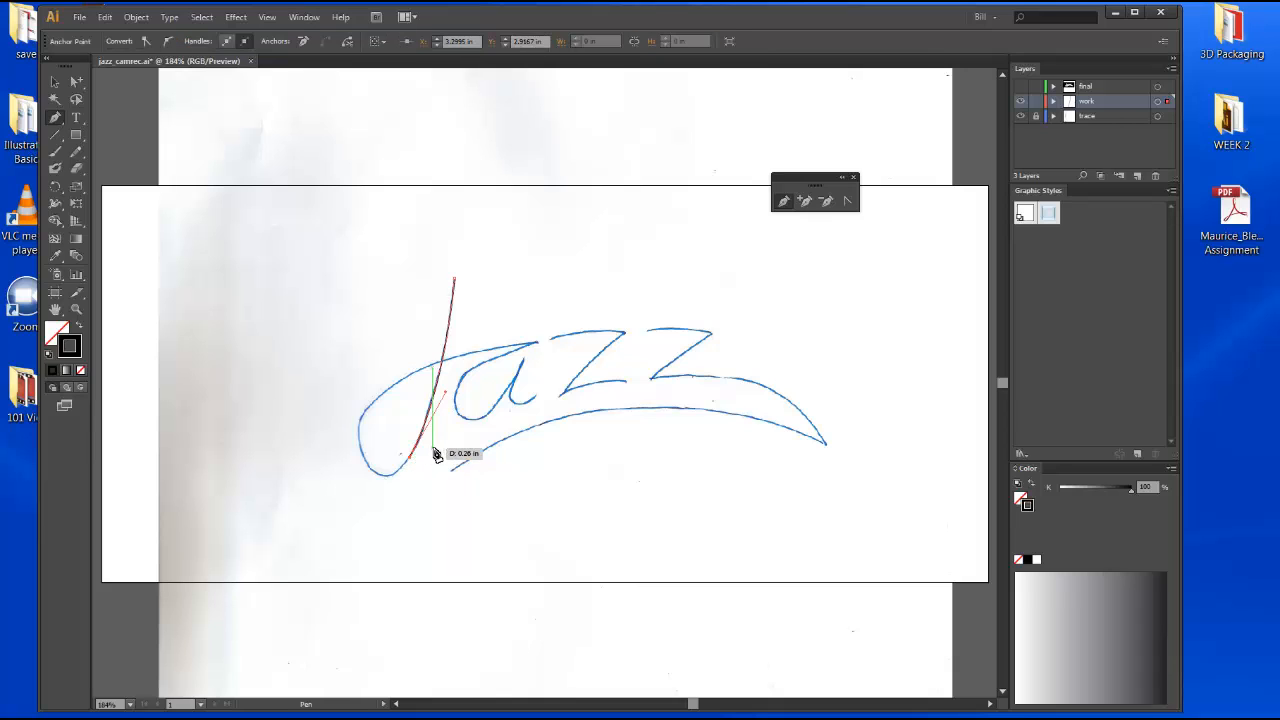
drag(437, 421, 417, 468)
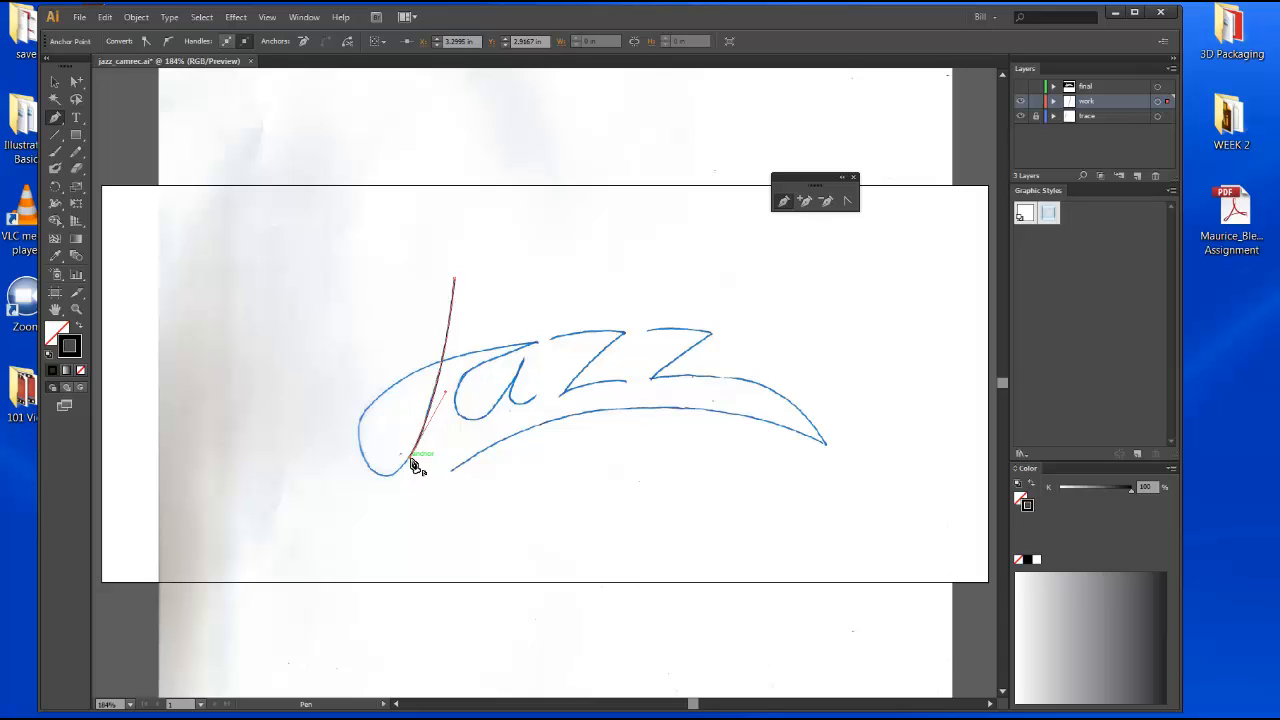
drag(411, 461, 358, 446)
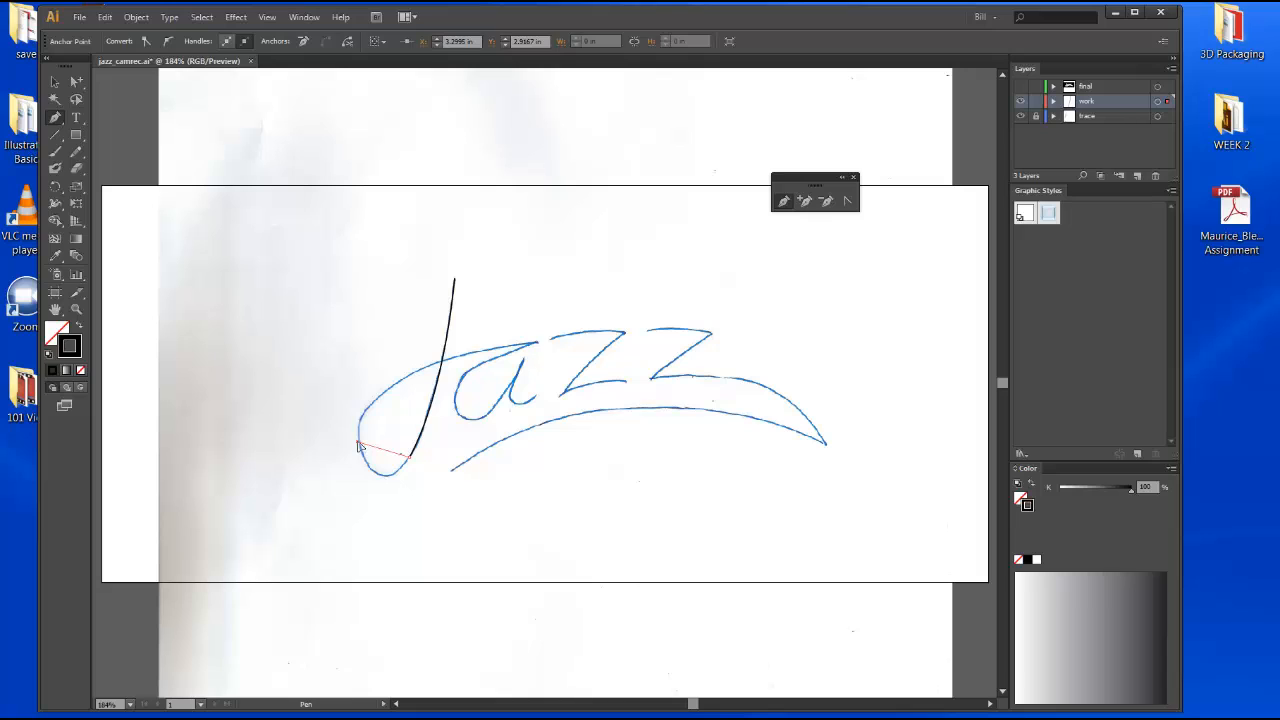
drag(358, 446, 336, 378)
drag(336, 377, 338, 377)
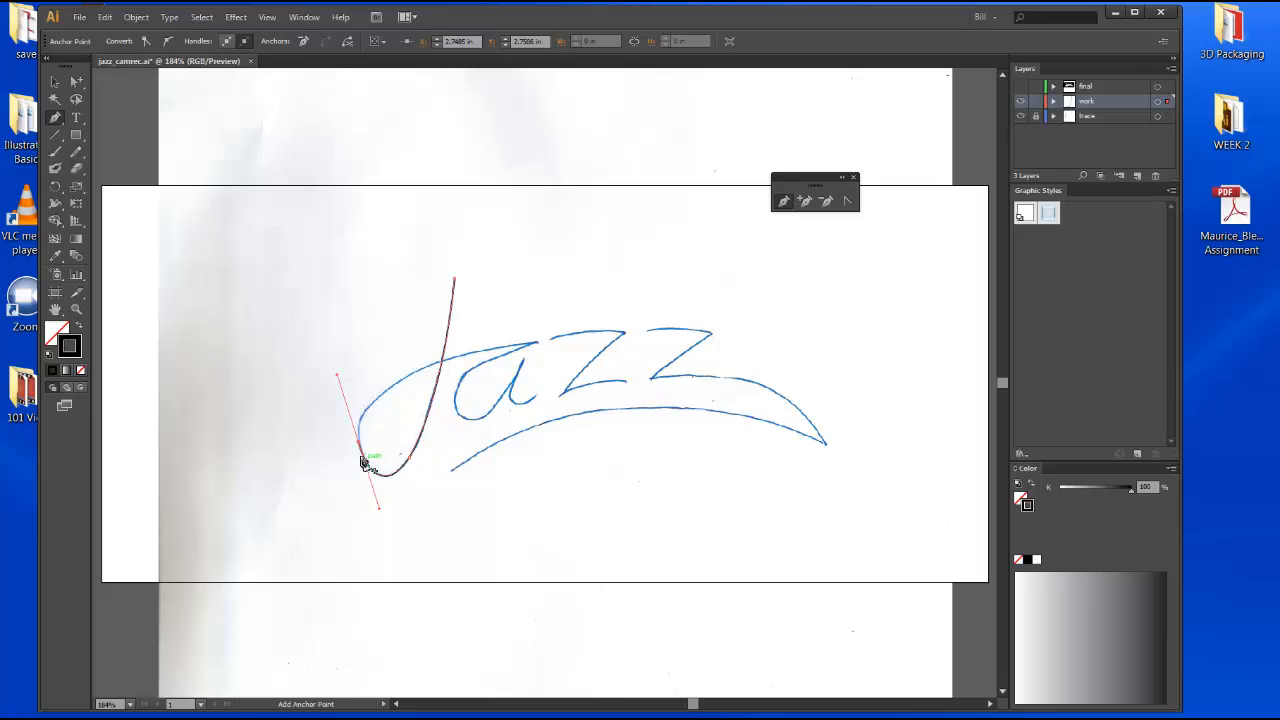
Add curved anchors sweeping the loop up across the stem to end near the a, then deselect the path.
click(408, 383)
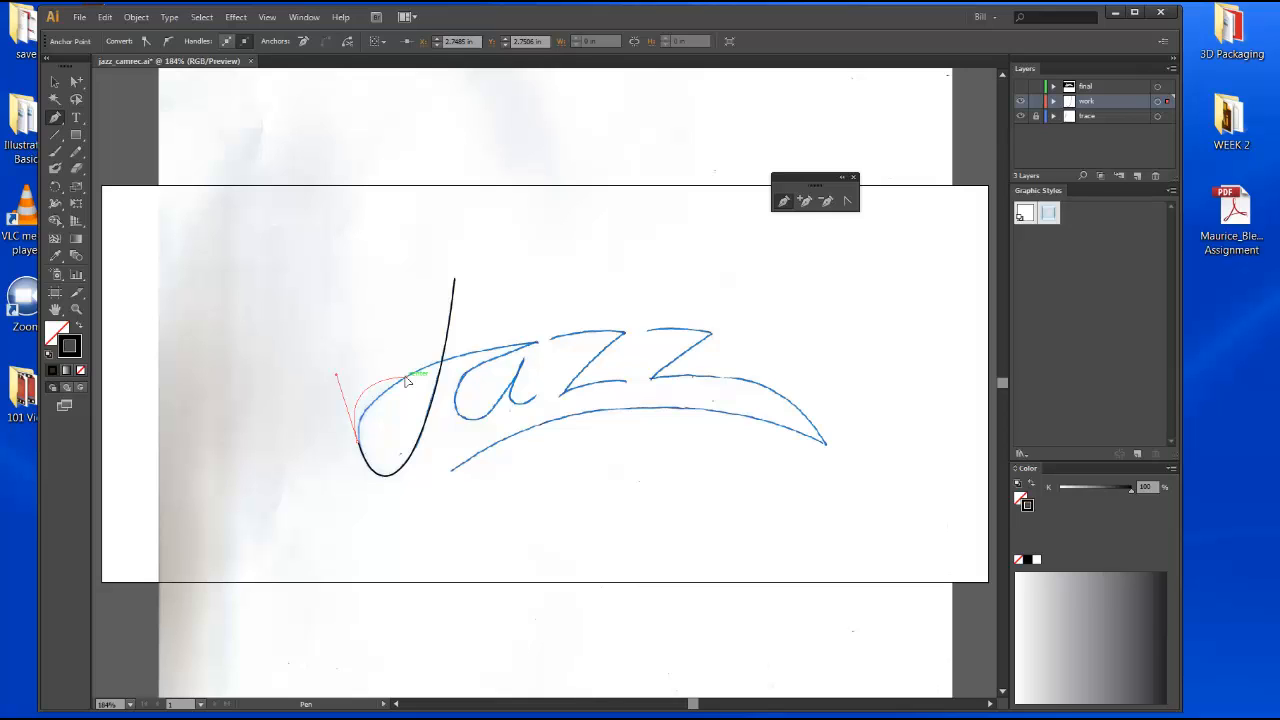
click(407, 381)
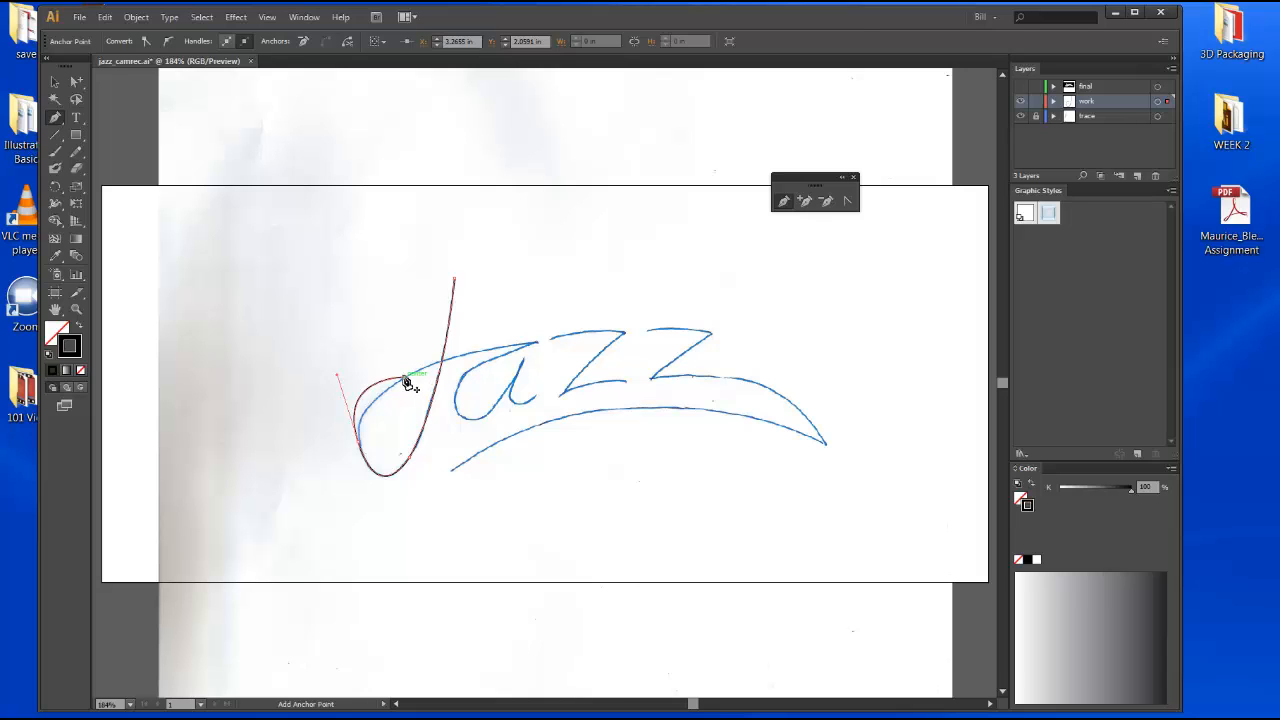
mouse_move(407, 381)
mouse_down()
mouse_move(389, 382)
mouse_move(397, 457)
mouse_move(323, 449)
mouse_move(360, 452)
mouse_up()
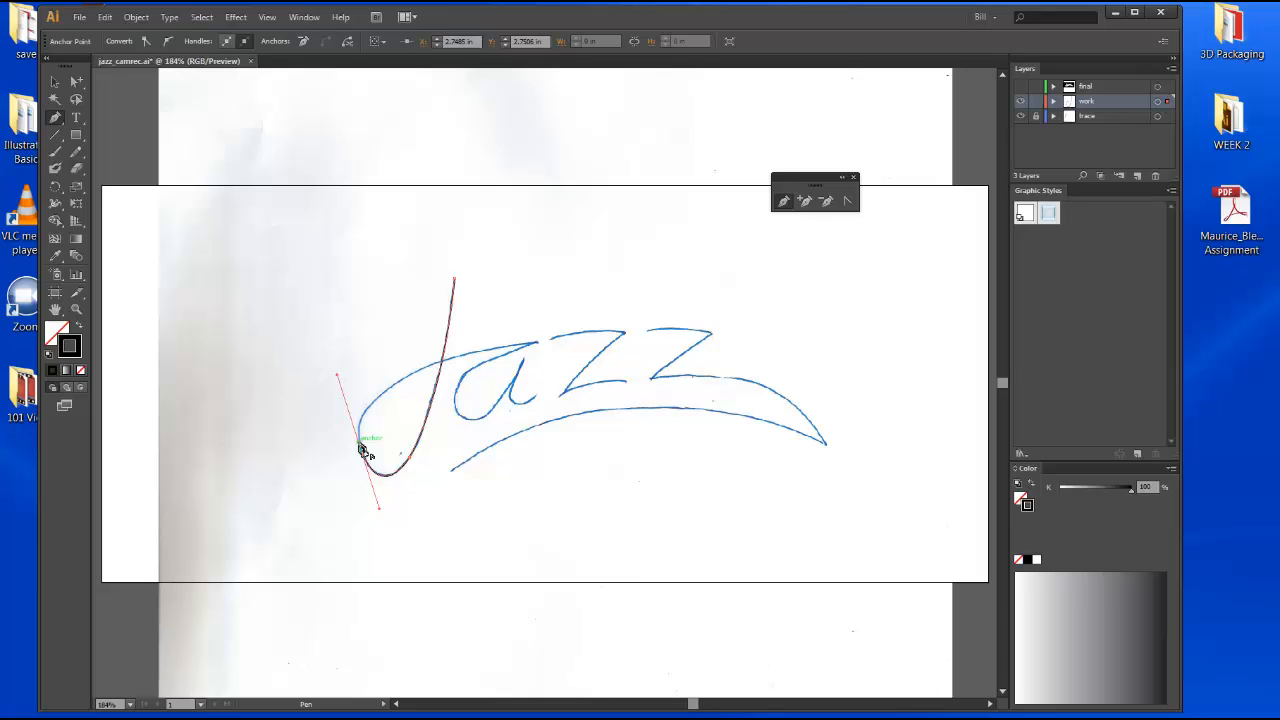
click(359, 444)
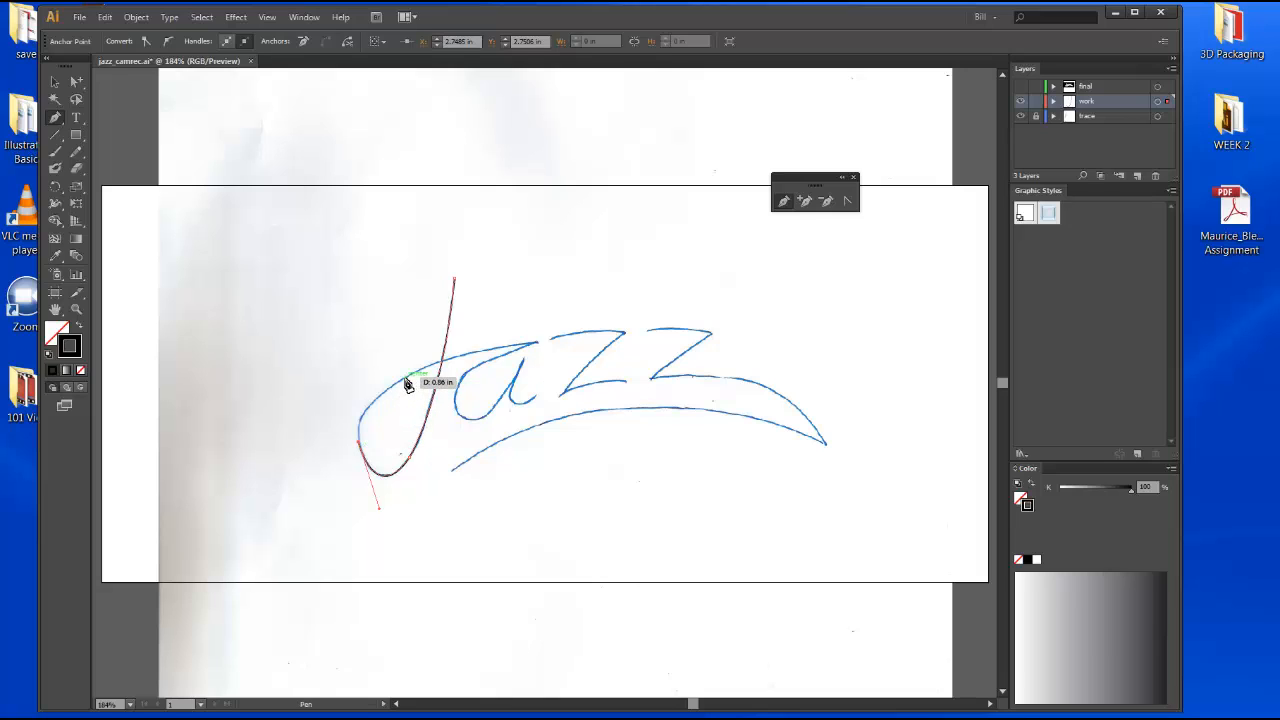
drag(408, 384, 475, 362)
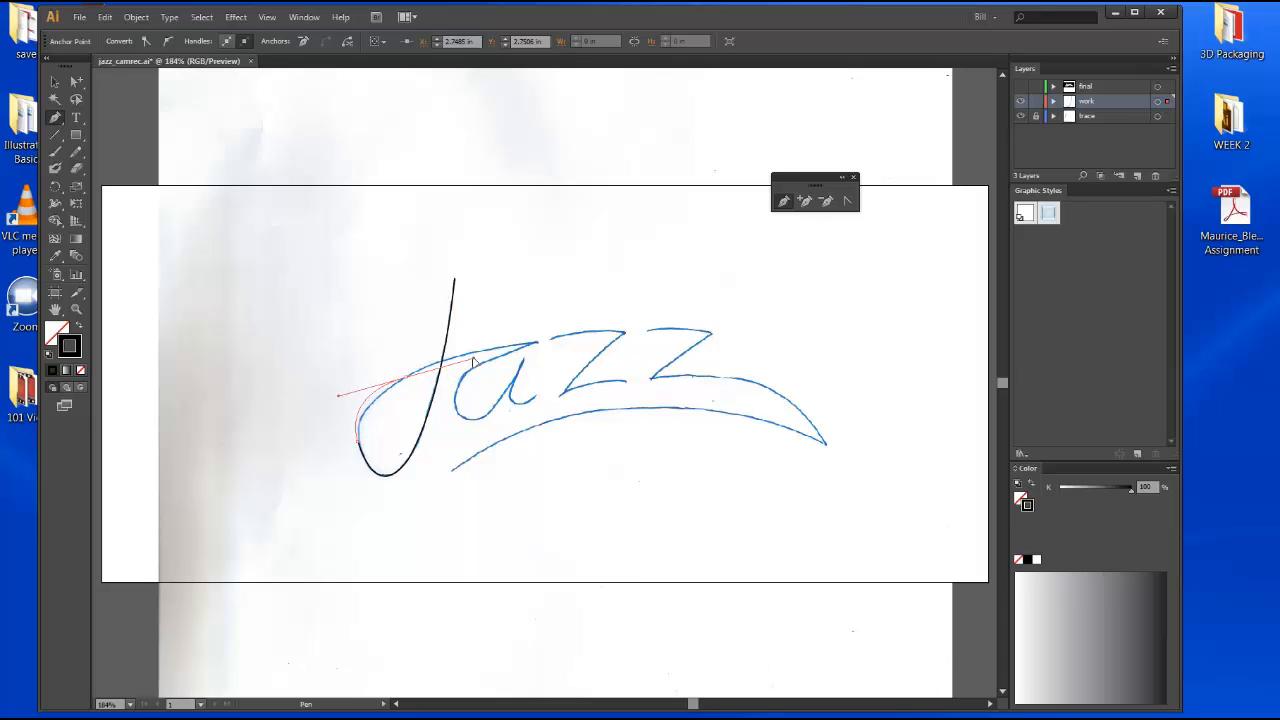
drag(472, 361, 473, 350)
drag(473, 349, 475, 352)
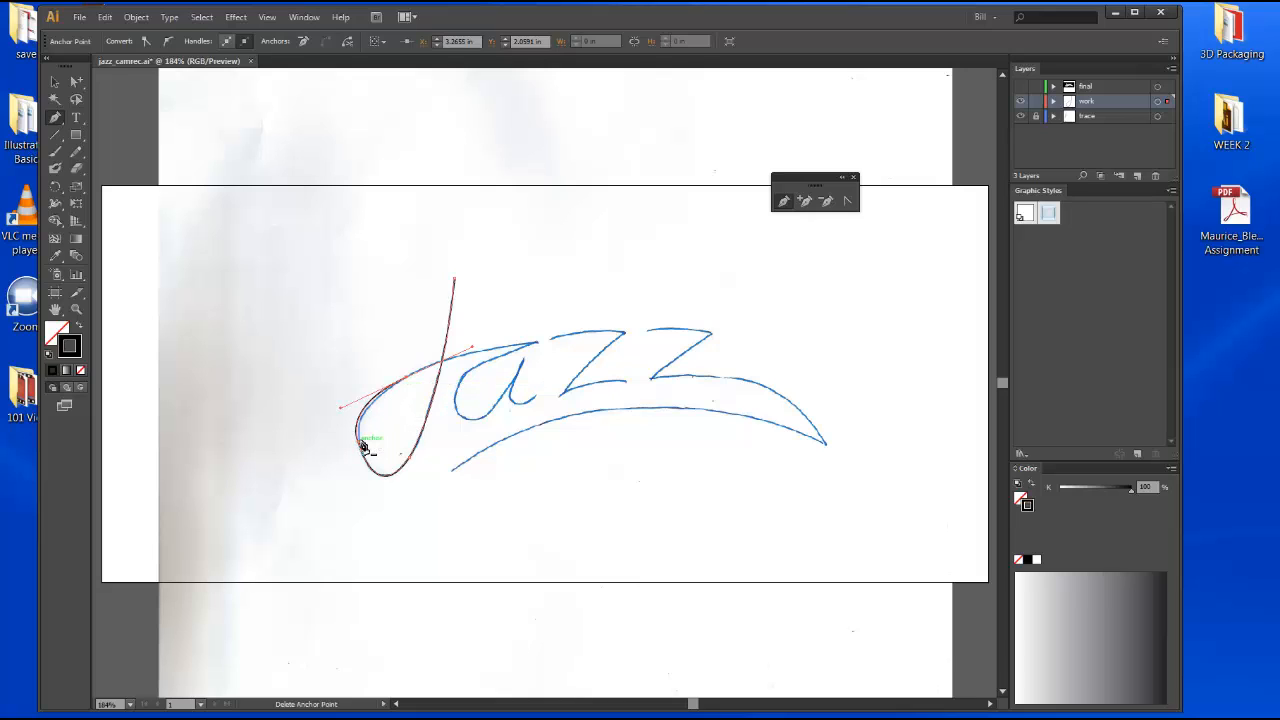
click(406, 378)
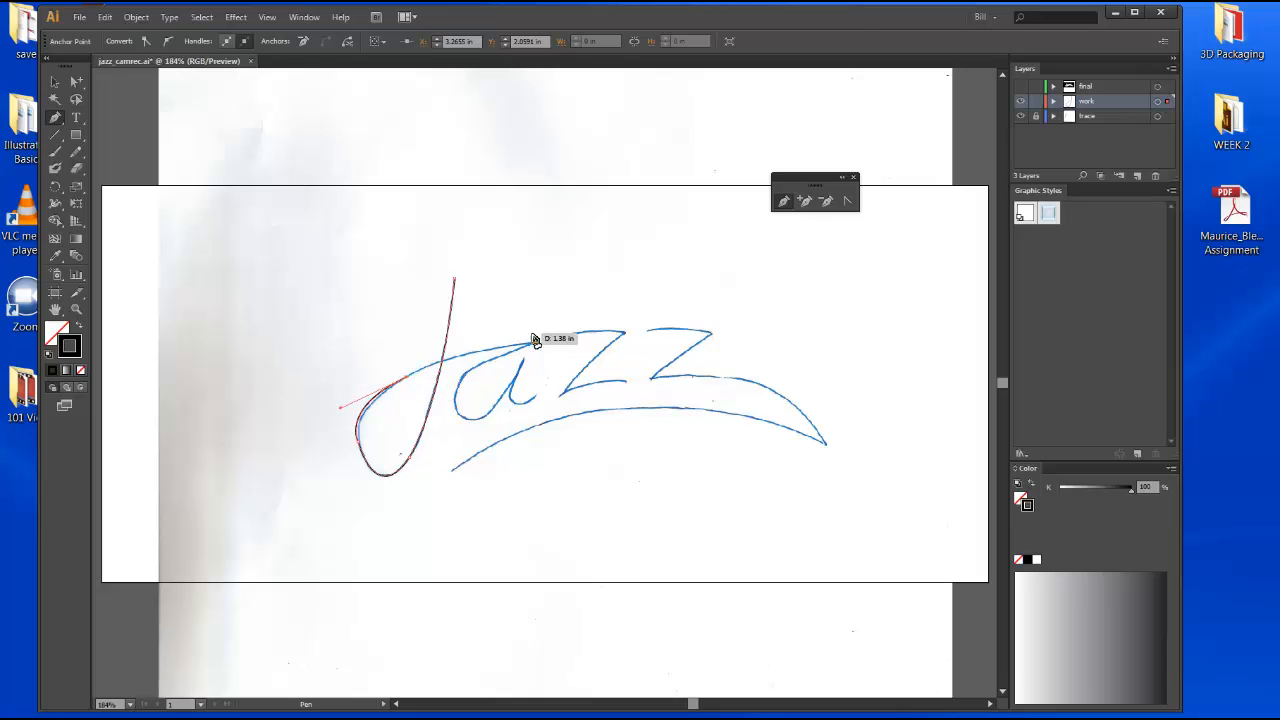
drag(540, 346, 658, 318)
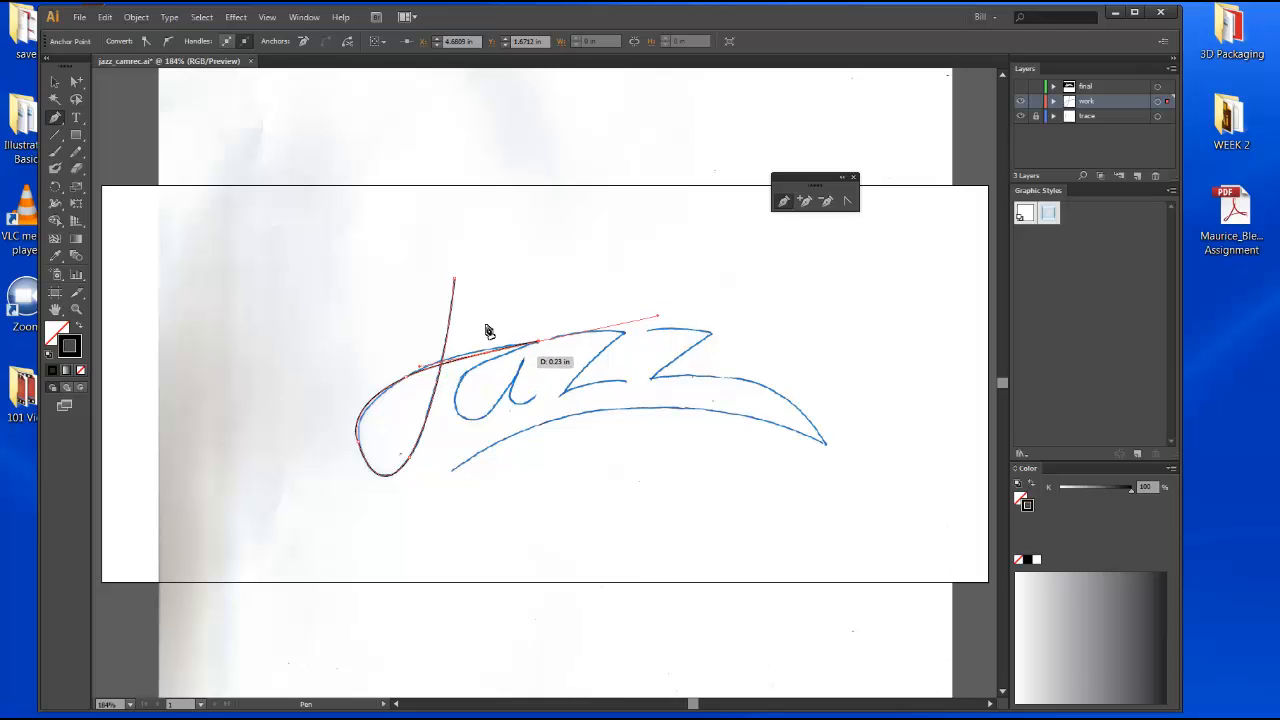
click(57, 83)
click(251, 209)
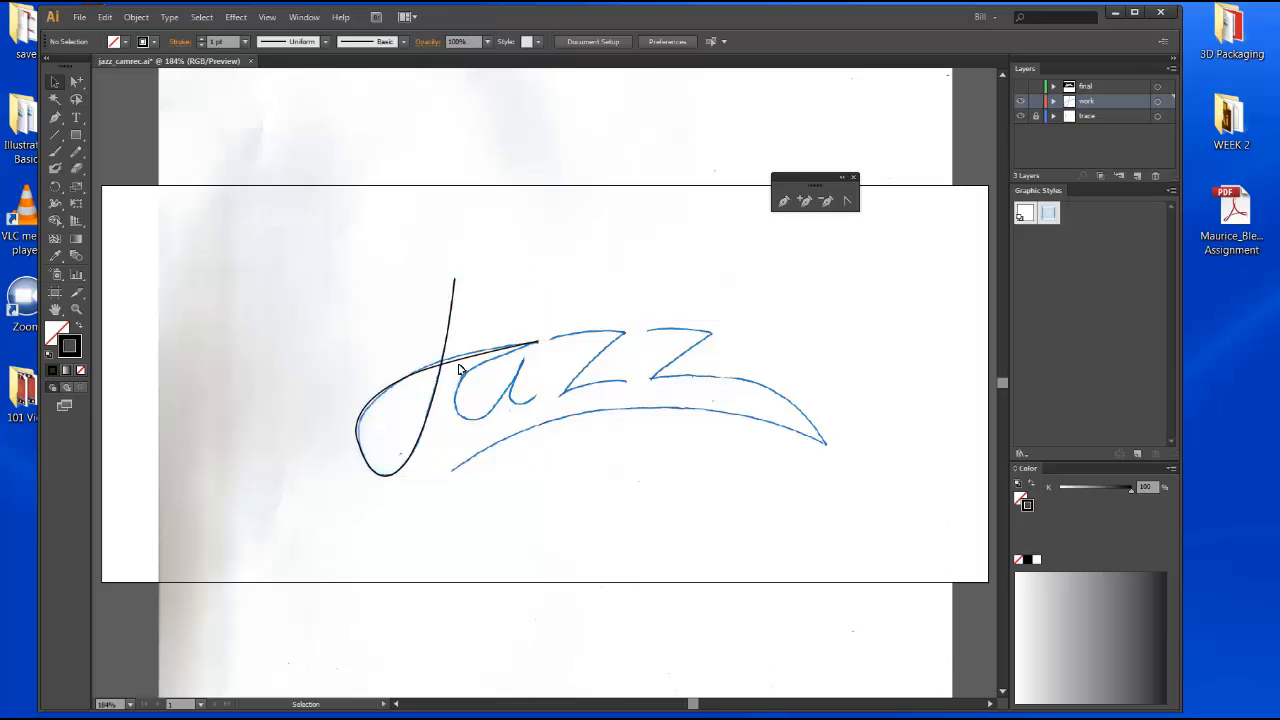
Hide the trace layer to inspect the drawn J path on its own.
click(1021, 116)
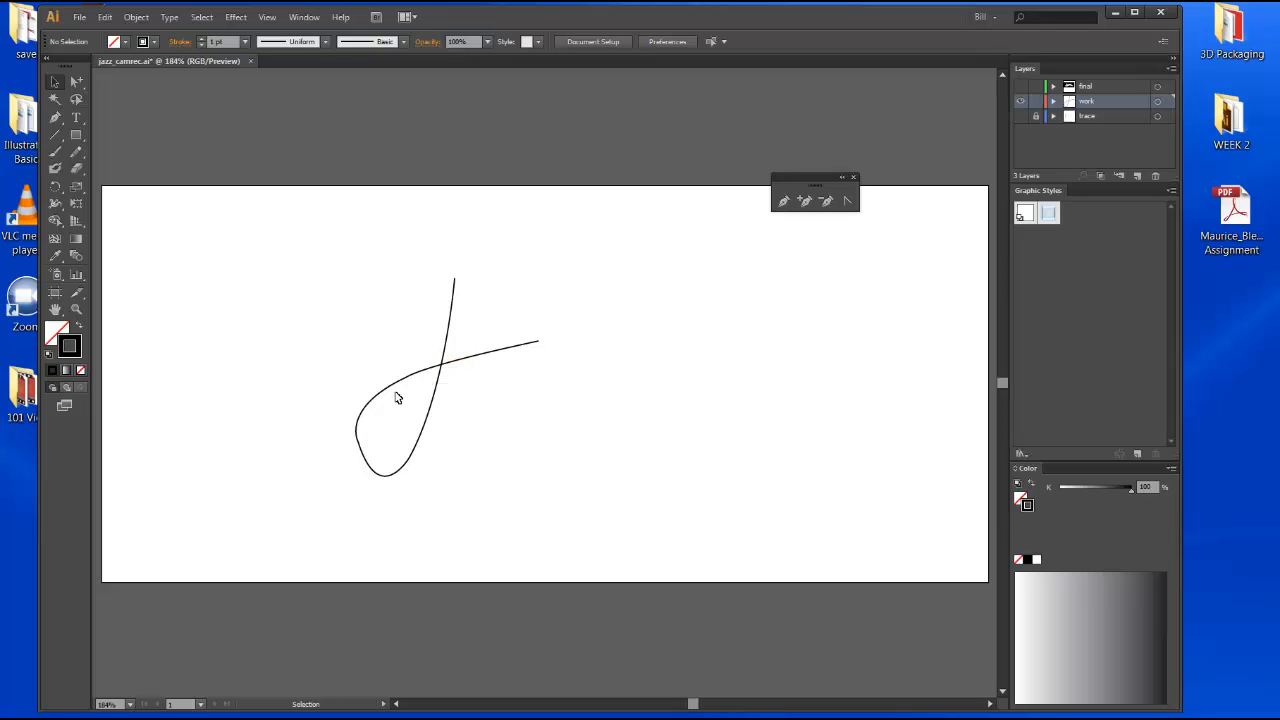
click(359, 431)
click(617, 355)
Tear off the Direct Selection tool group and adjust the handle of the loop's left anchor.
drag(76, 81, 669, 222)
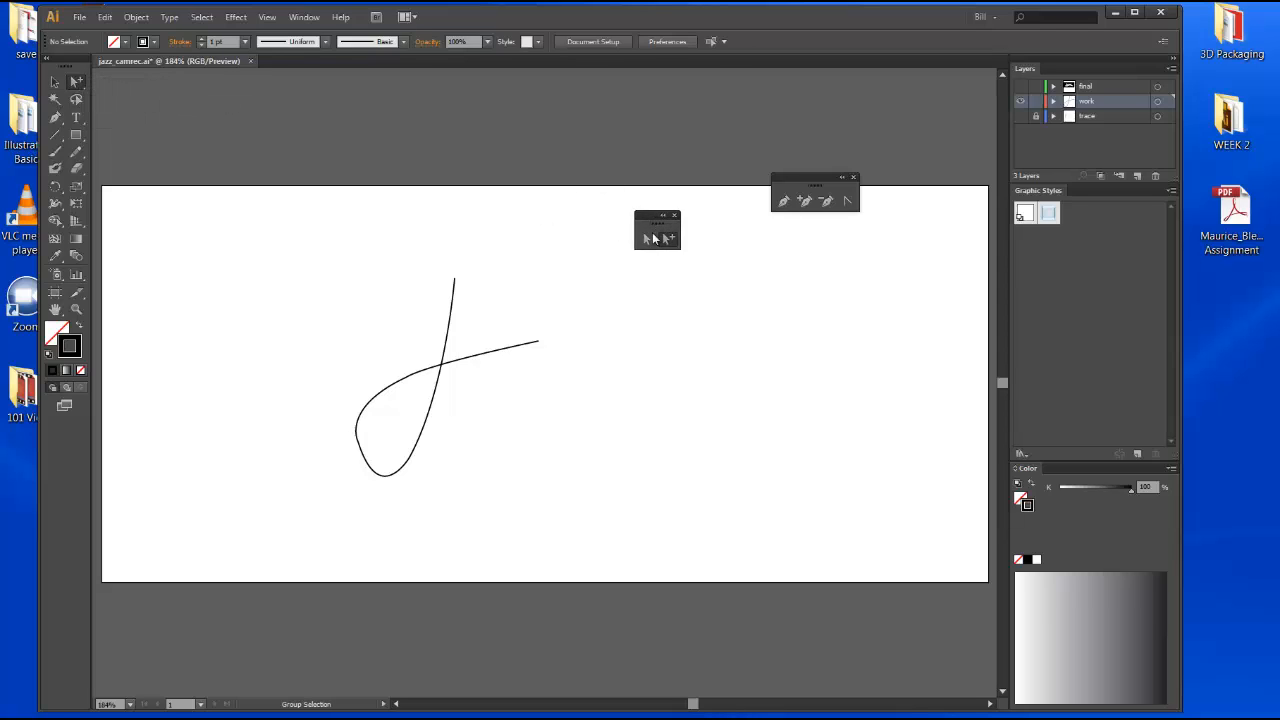
click(647, 240)
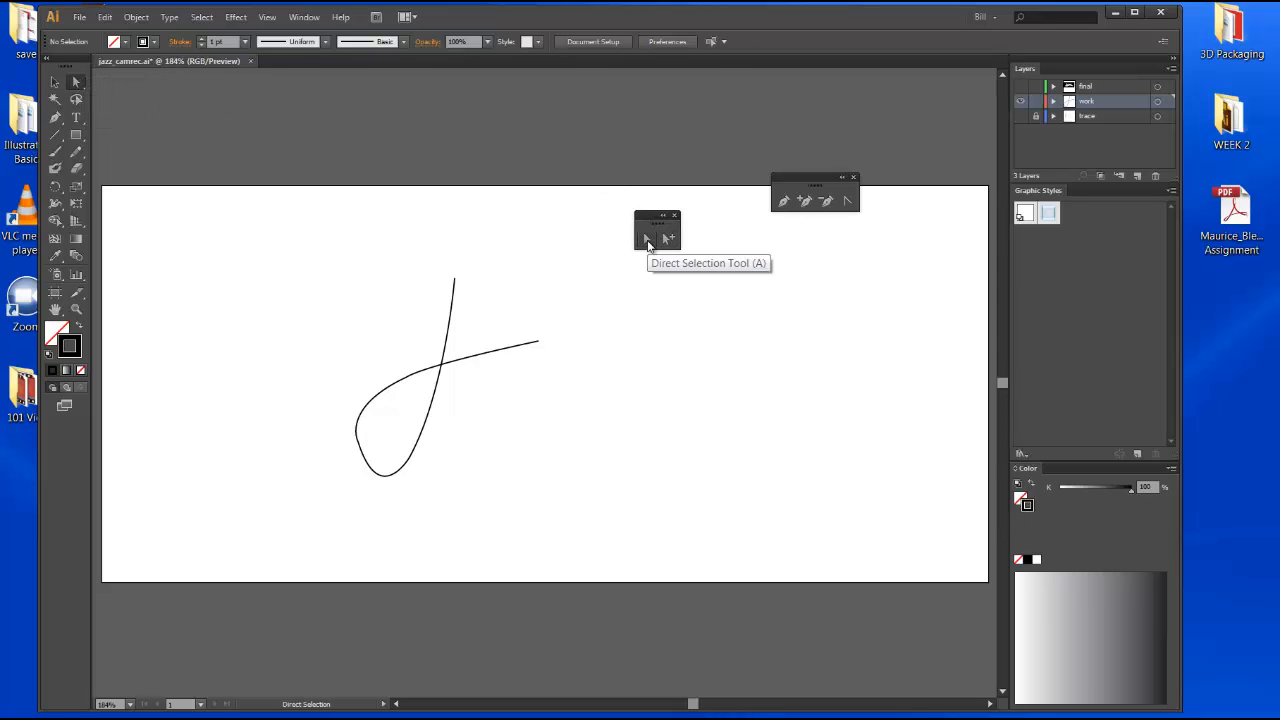
click(360, 437)
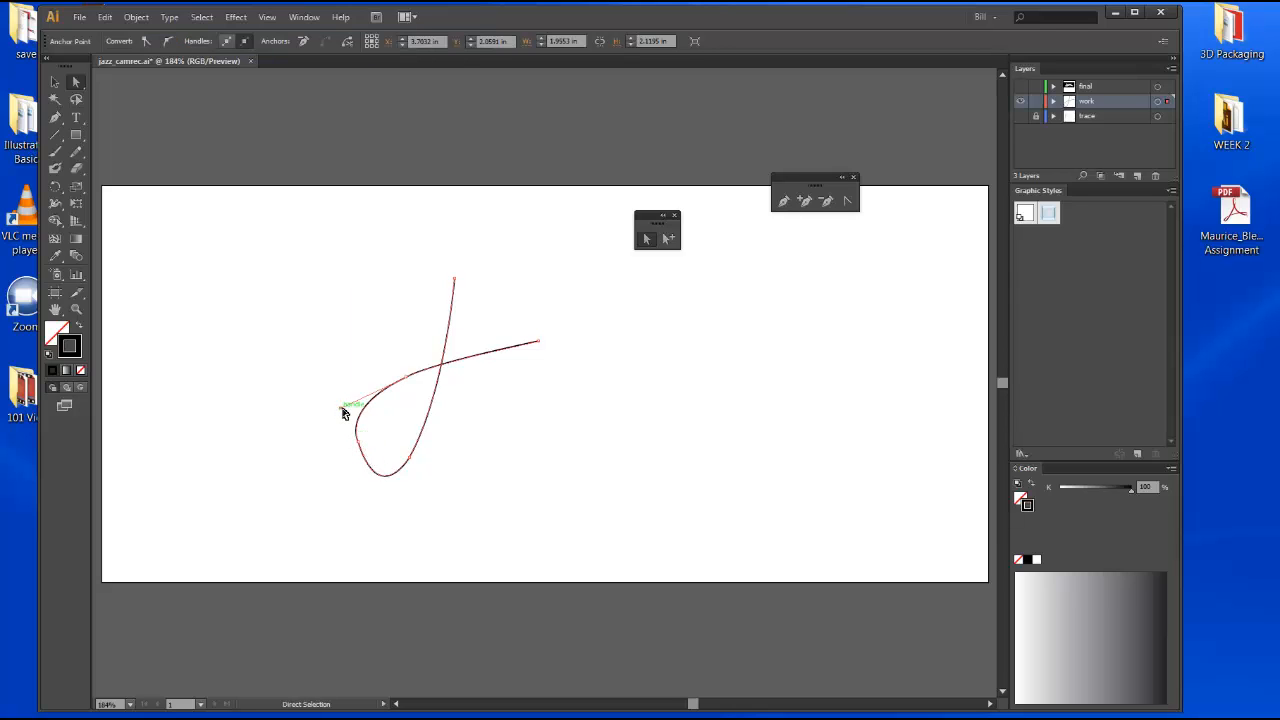
drag(341, 410, 344, 407)
click(474, 446)
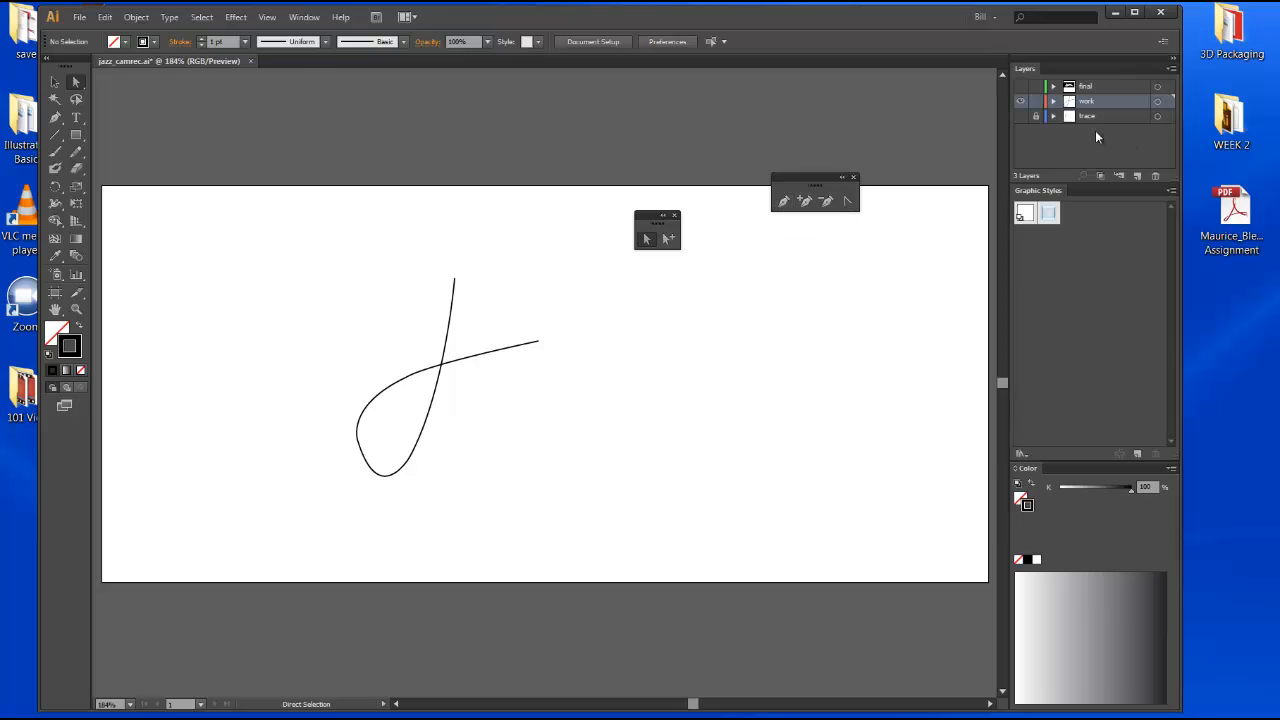
Show the trace layer, continue the J path from its end with the Pen tool, and add a curved anchor at the bottom of the a's bowl.
click(1021, 122)
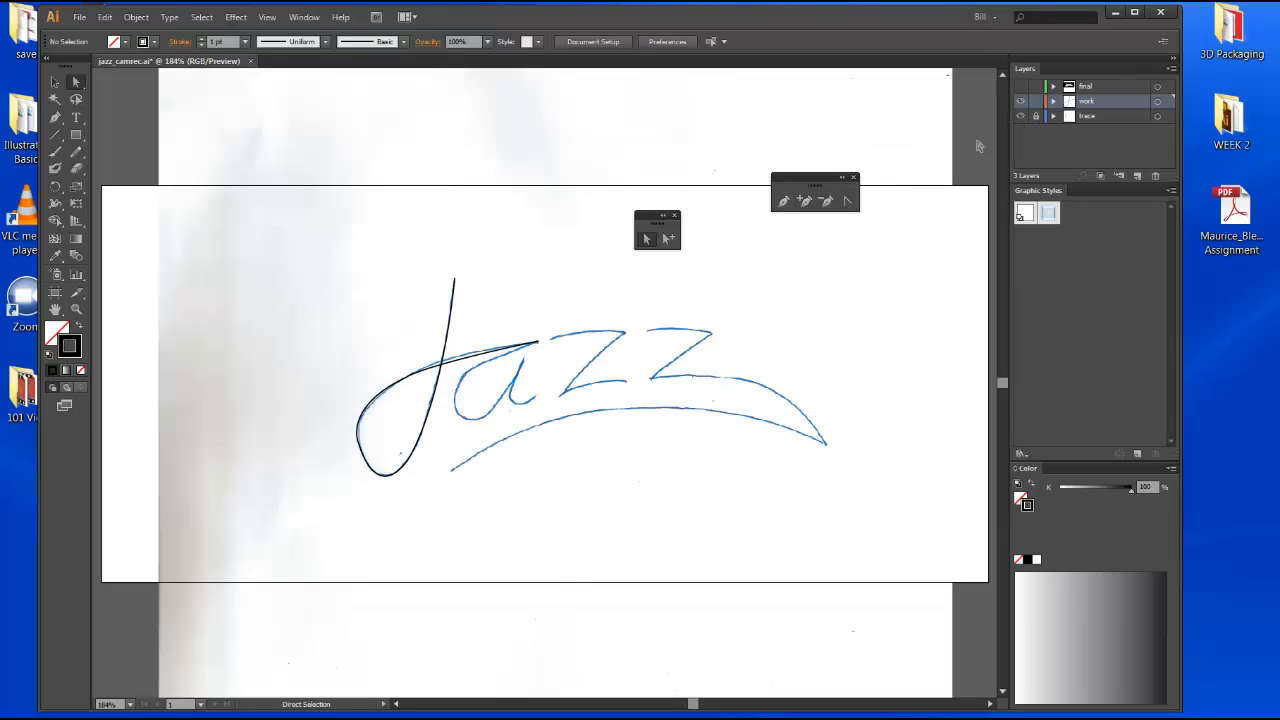
click(783, 202)
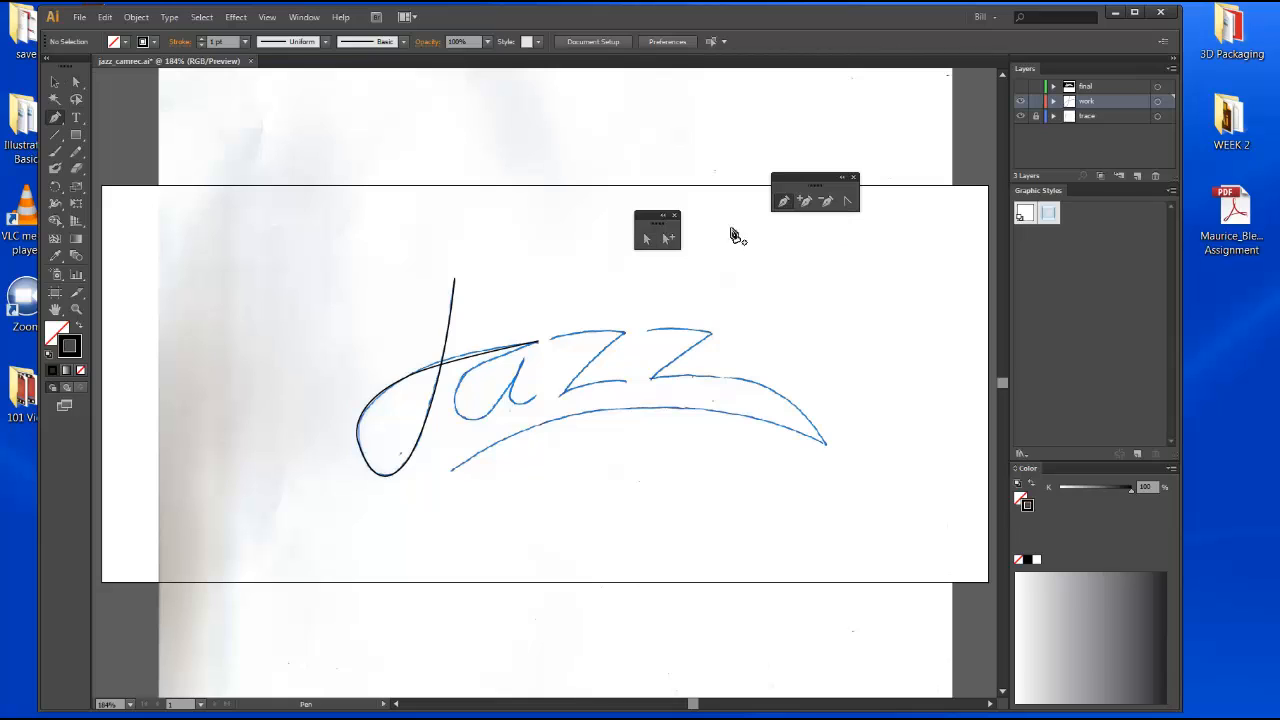
click(540, 344)
click(540, 344)
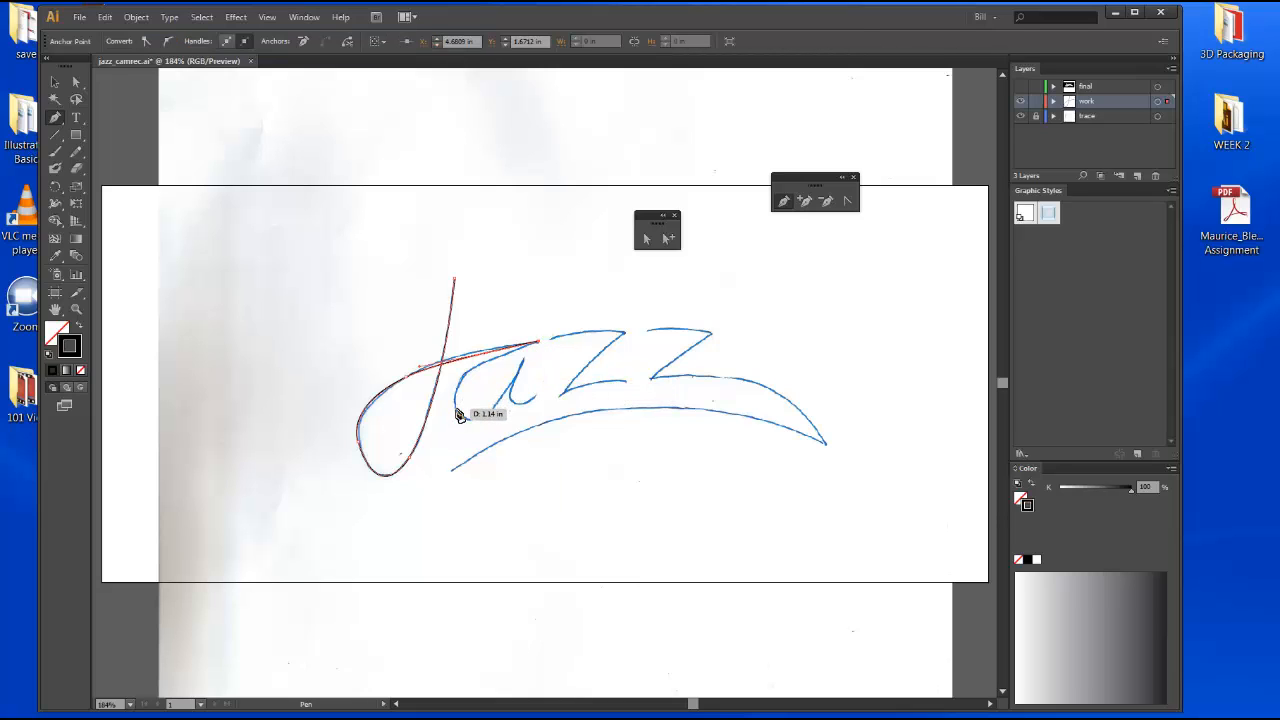
mouse_move(455, 405)
mouse_down()
mouse_move(476, 455)
mouse_move(458, 414)
mouse_move(495, 410)
mouse_up()
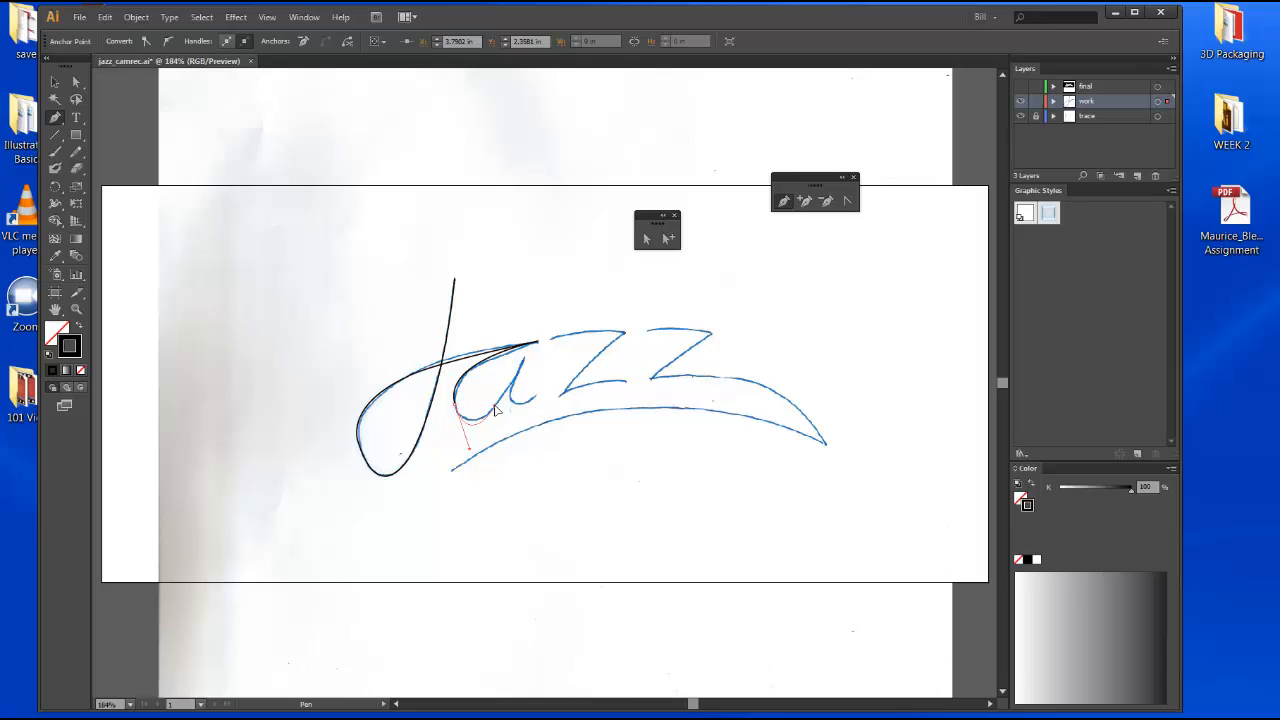
click(494, 406)
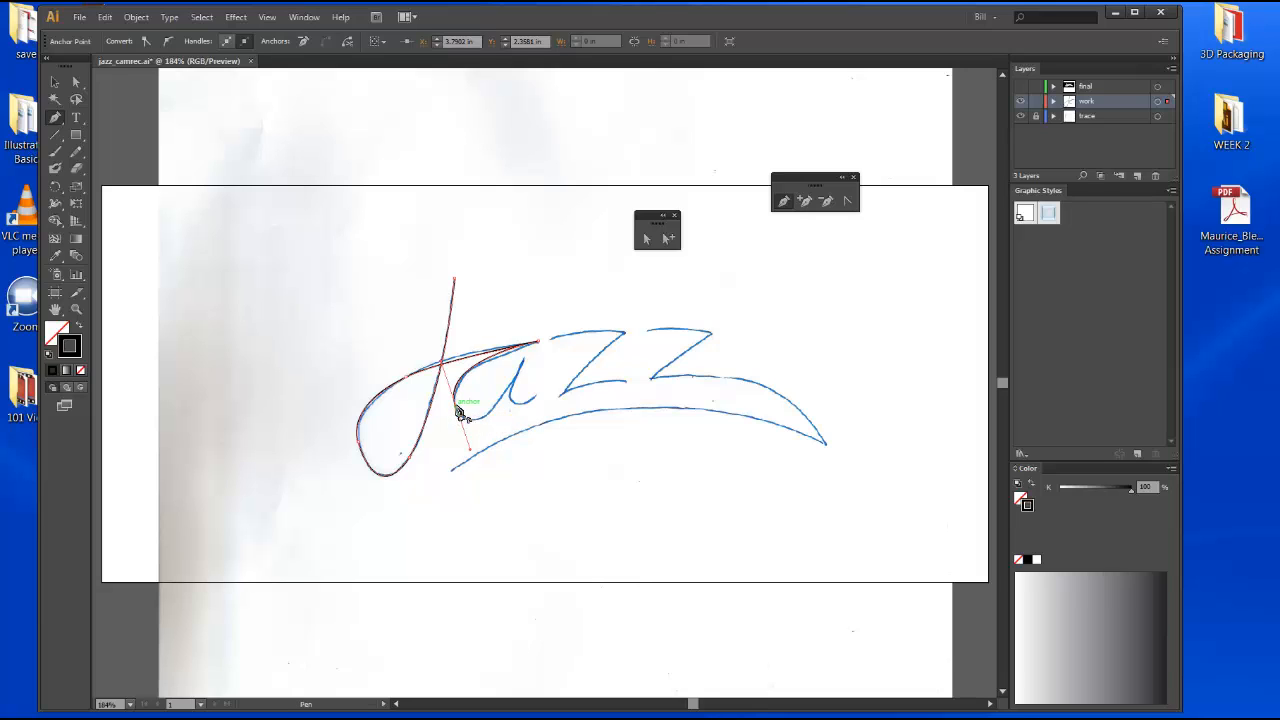
click(461, 413)
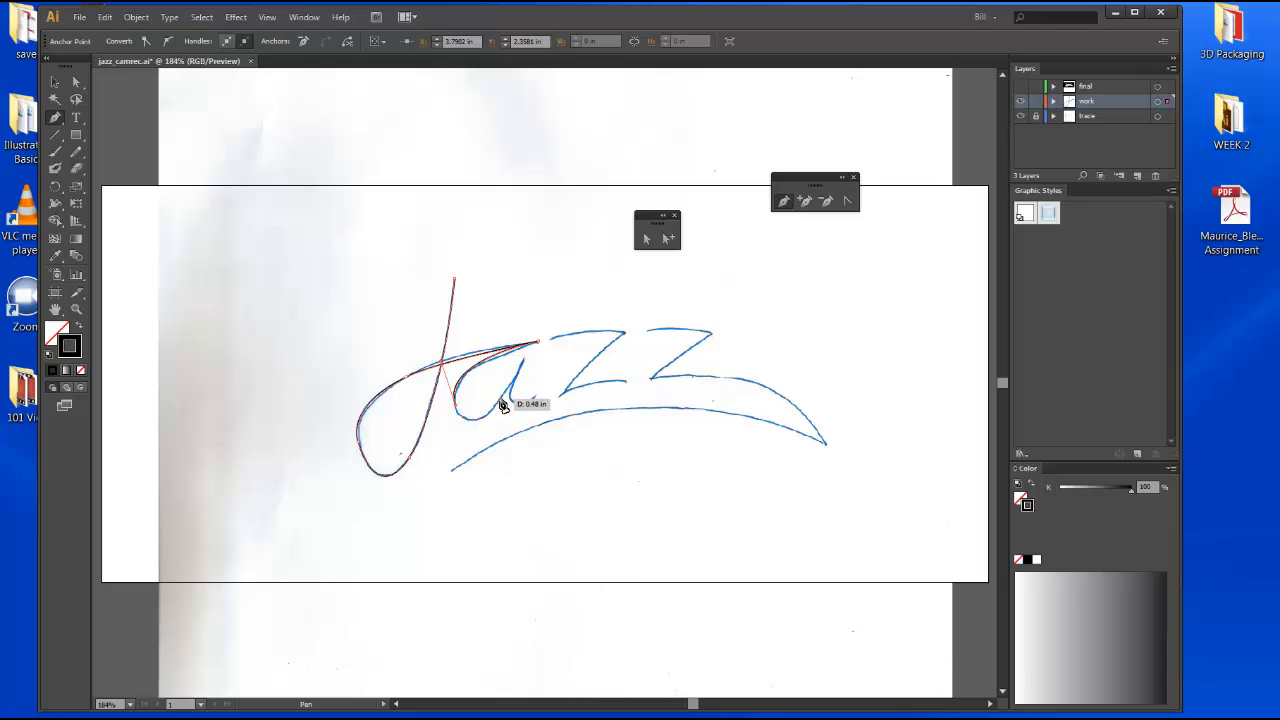
Add curved anchors up the a's right side, down its stem and out along its tail toward the first z, then deselect.
drag(501, 408, 539, 367)
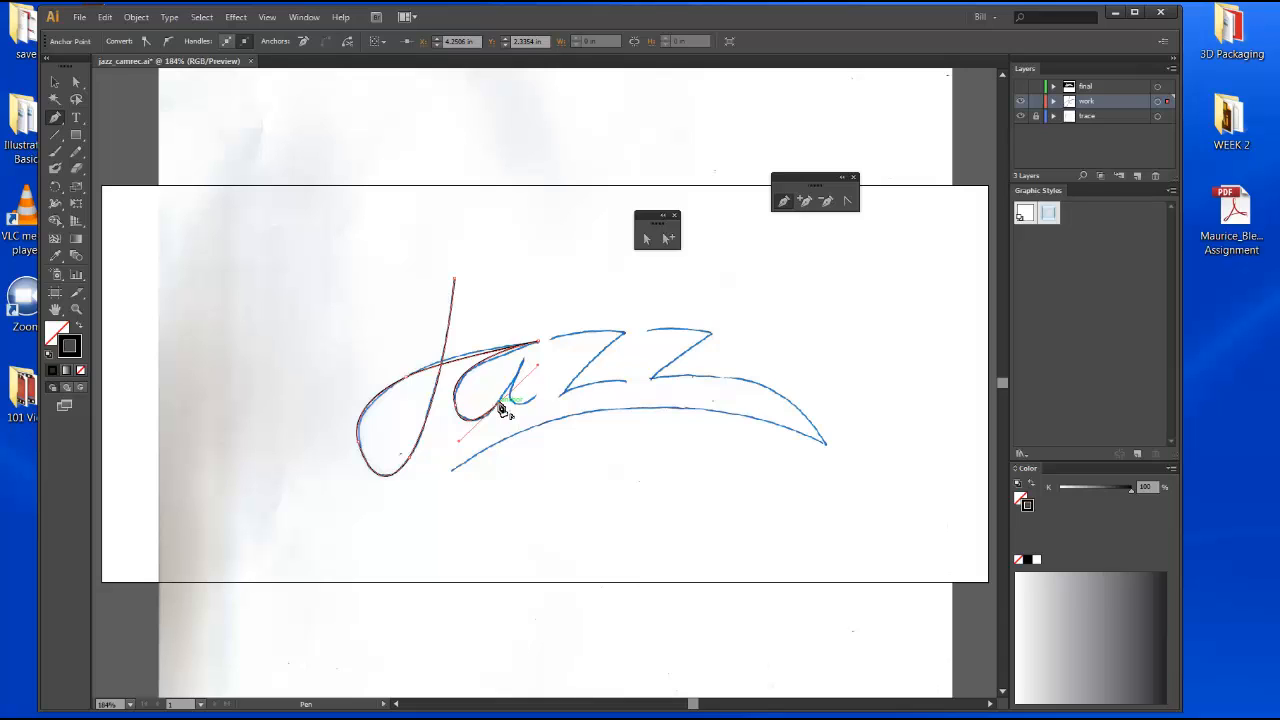
click(500, 404)
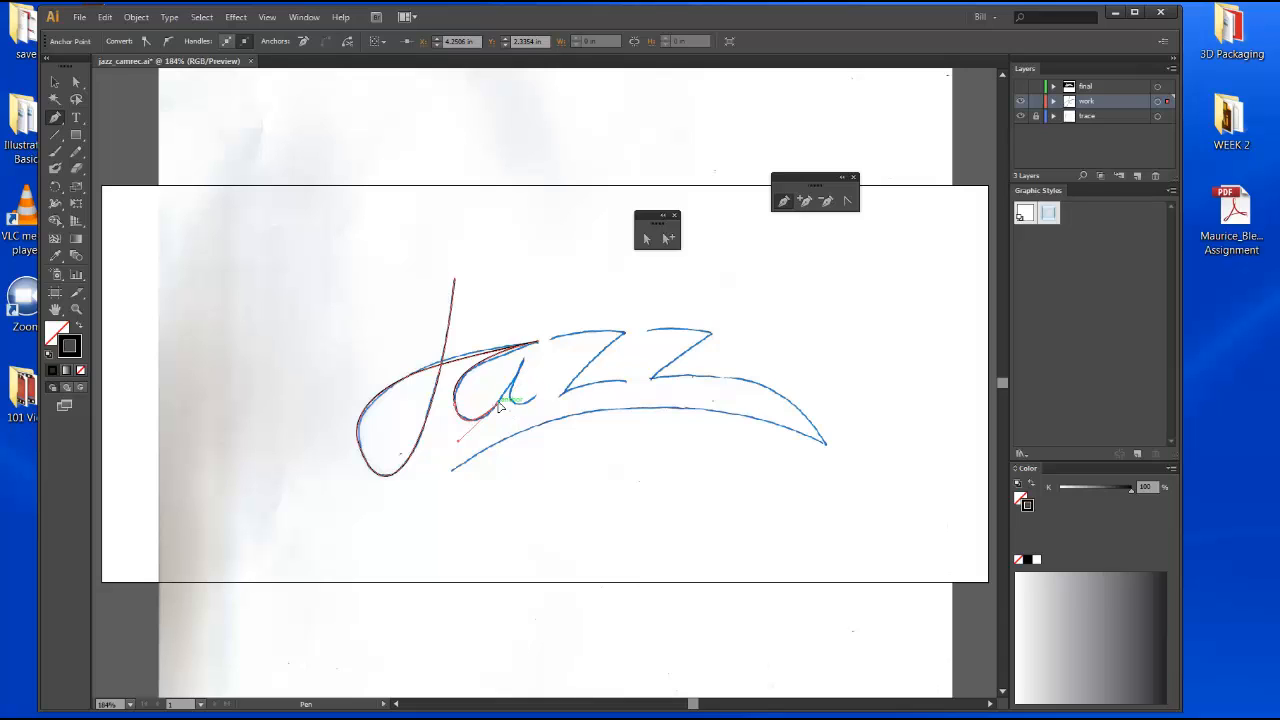
click(525, 357)
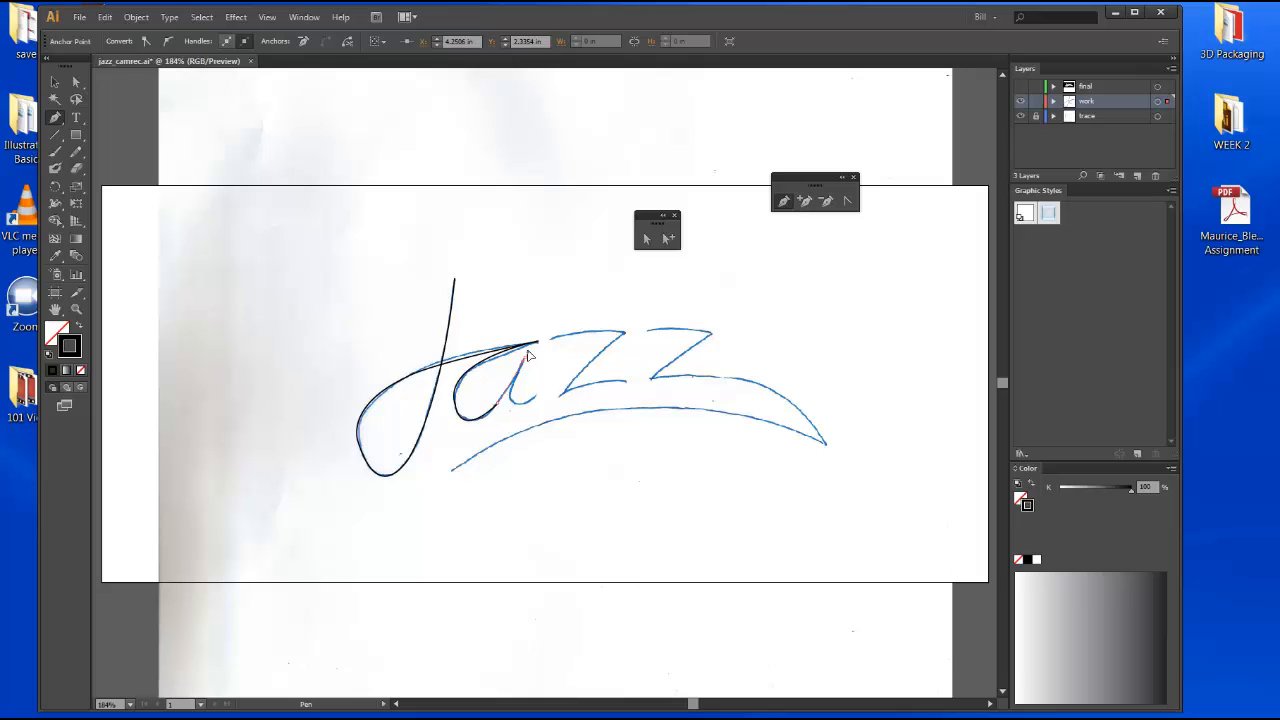
drag(529, 348, 529, 349)
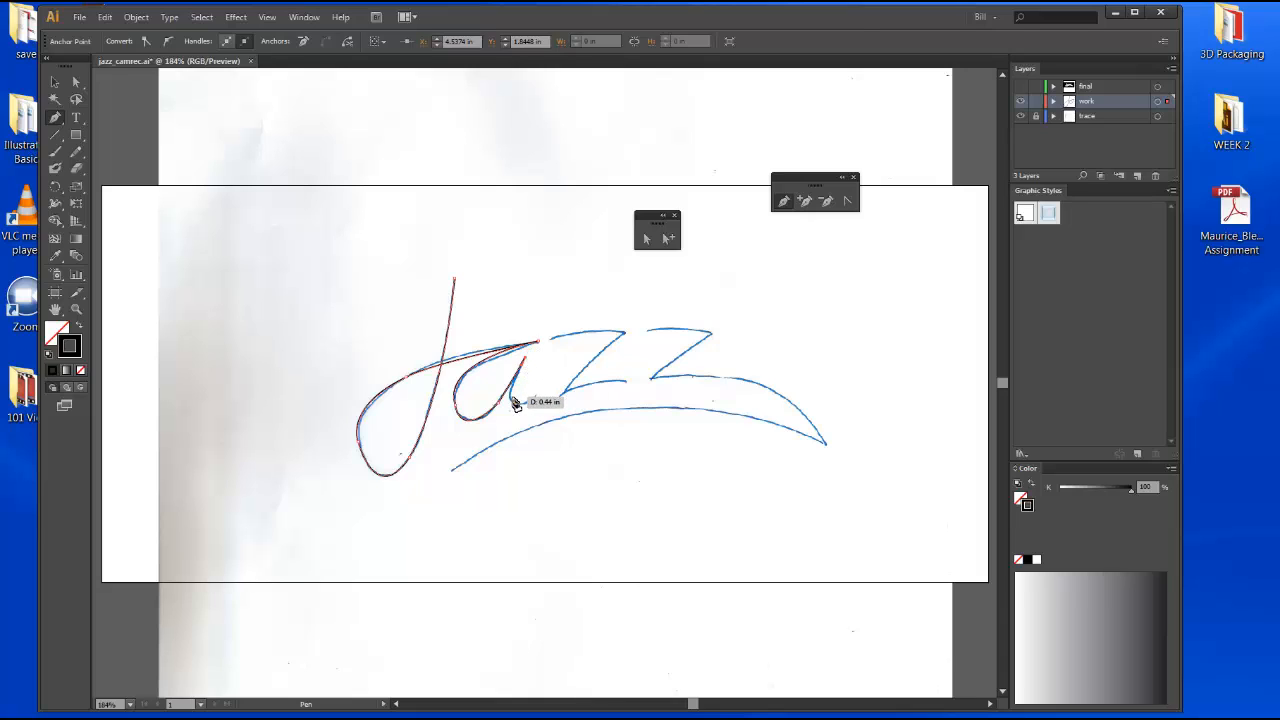
drag(512, 401, 517, 407)
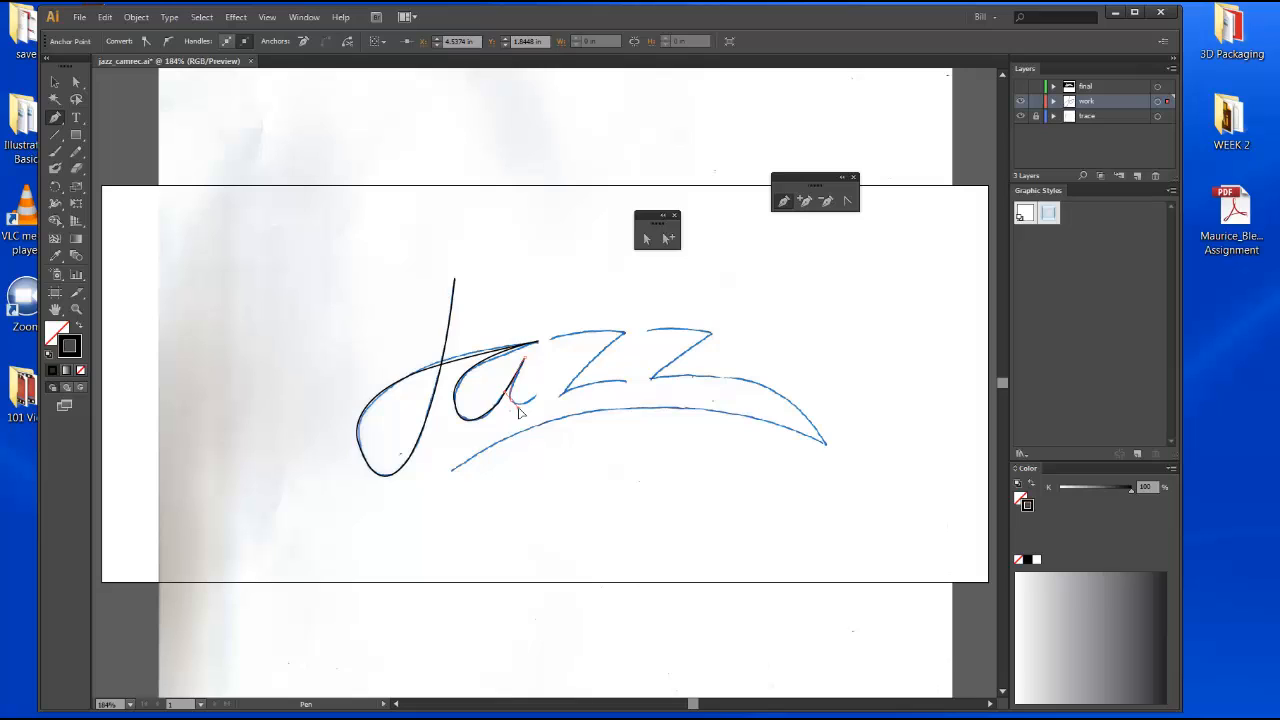
drag(519, 412, 520, 413)
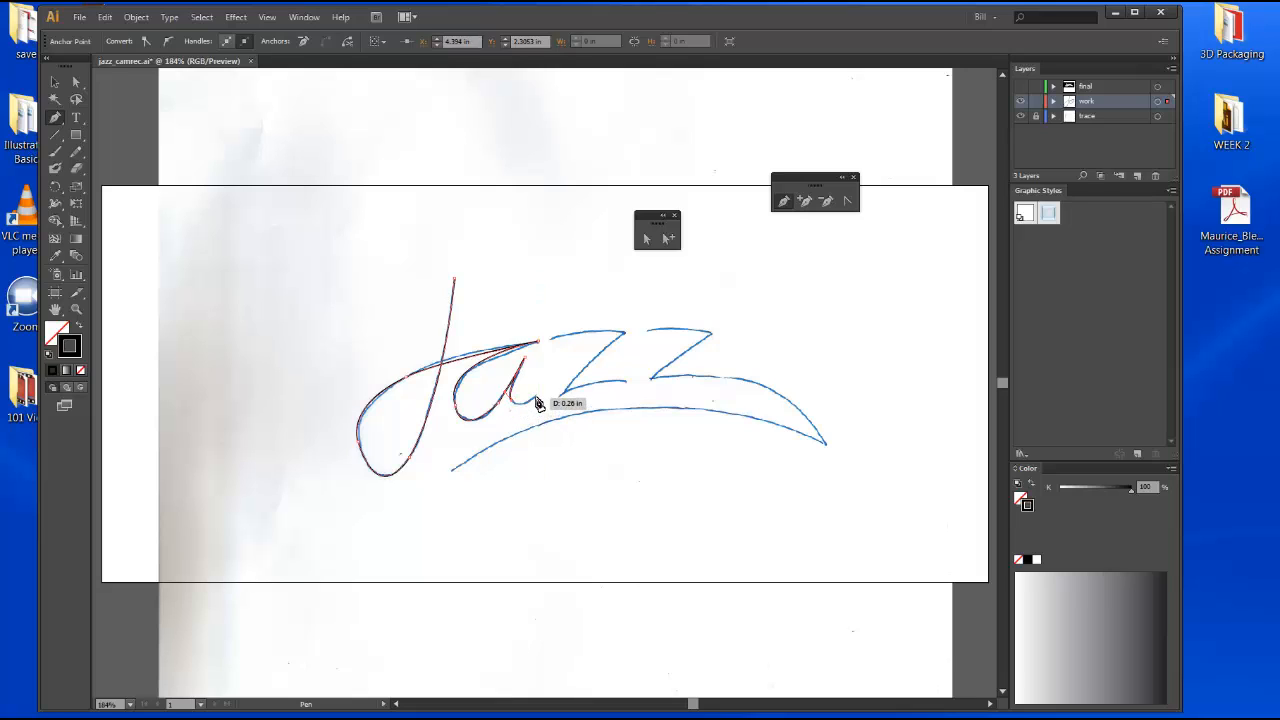
drag(538, 400, 560, 384)
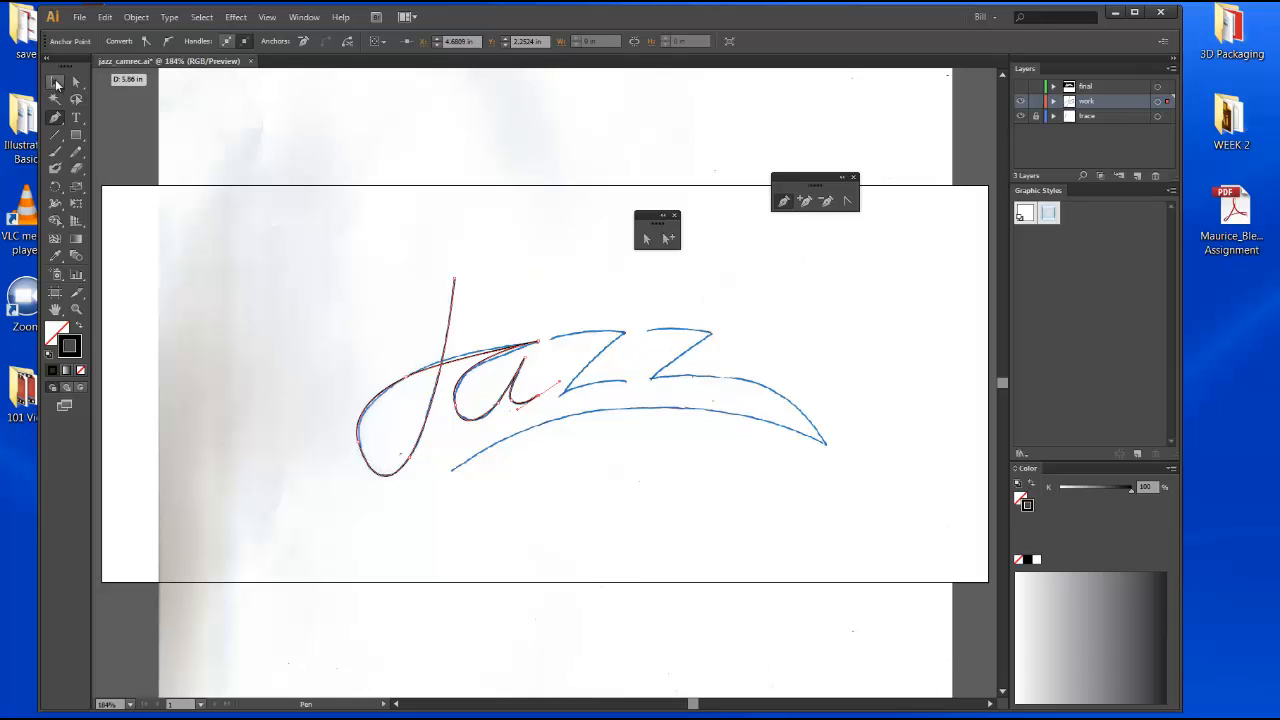
click(56, 83)
click(607, 287)
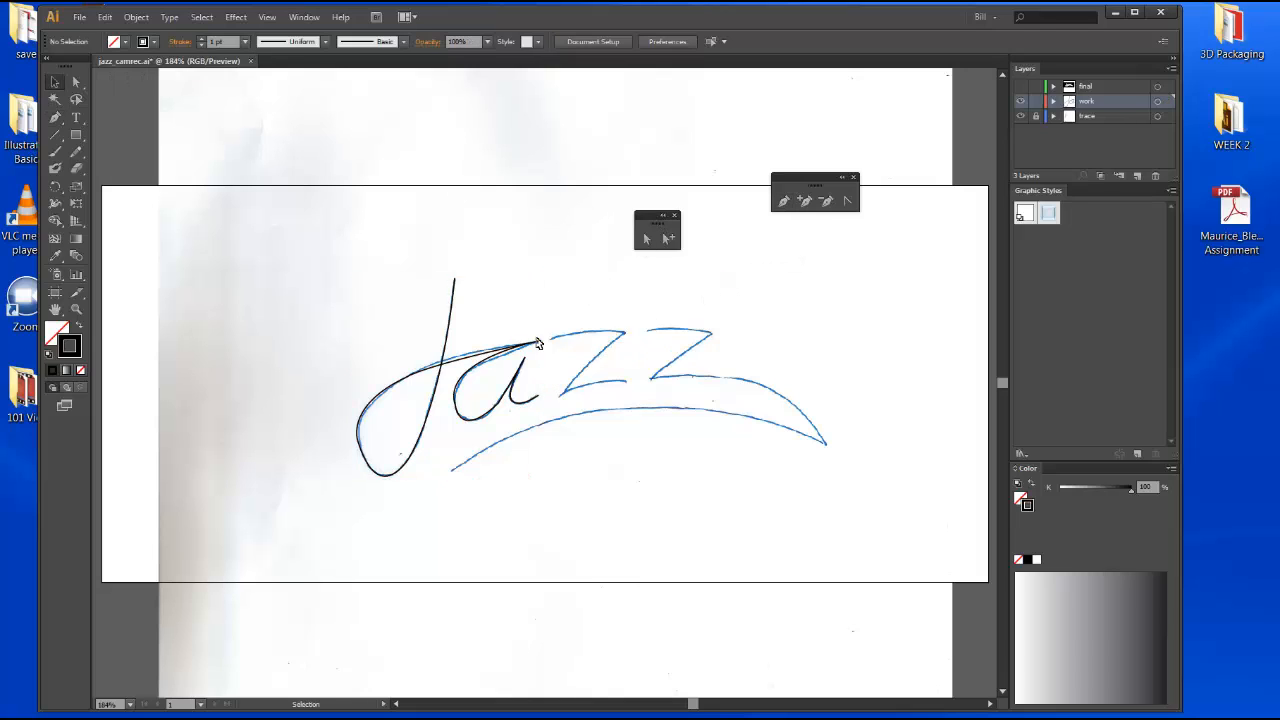
Hide the trace layer and inspect the handles of the anchor at the bottom of the a, then show the trace again.
click(1021, 118)
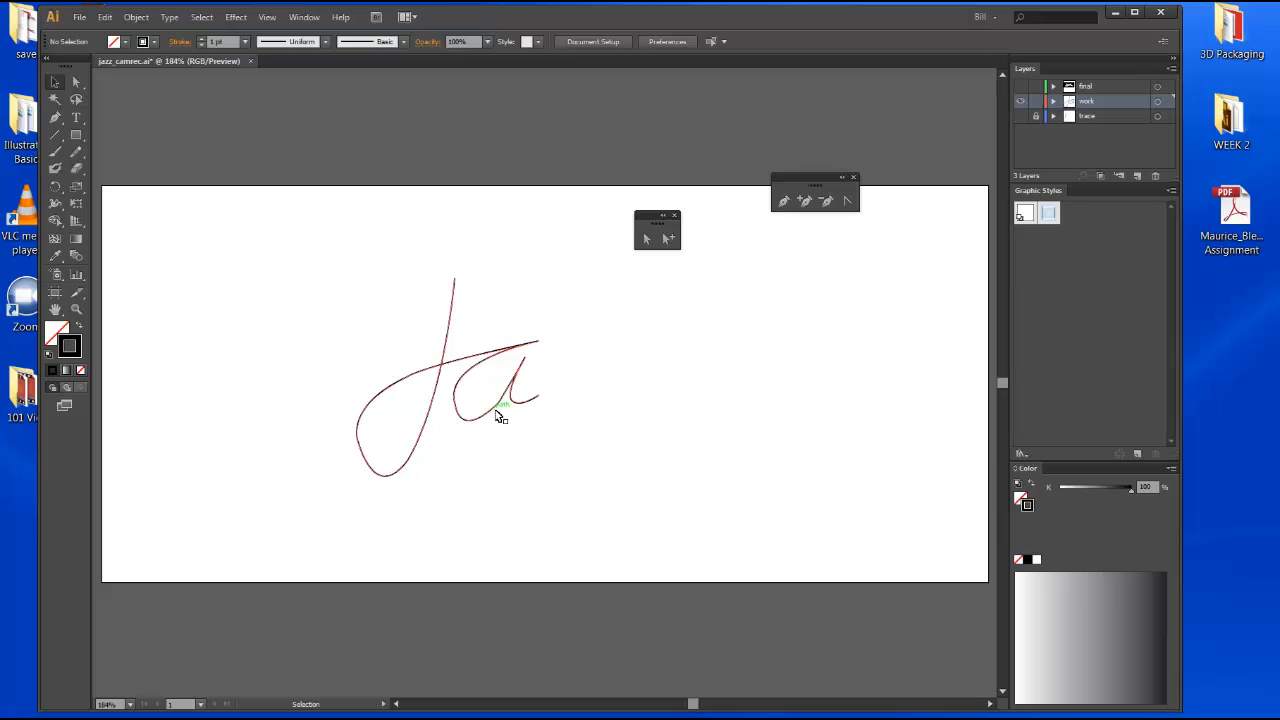
click(668, 238)
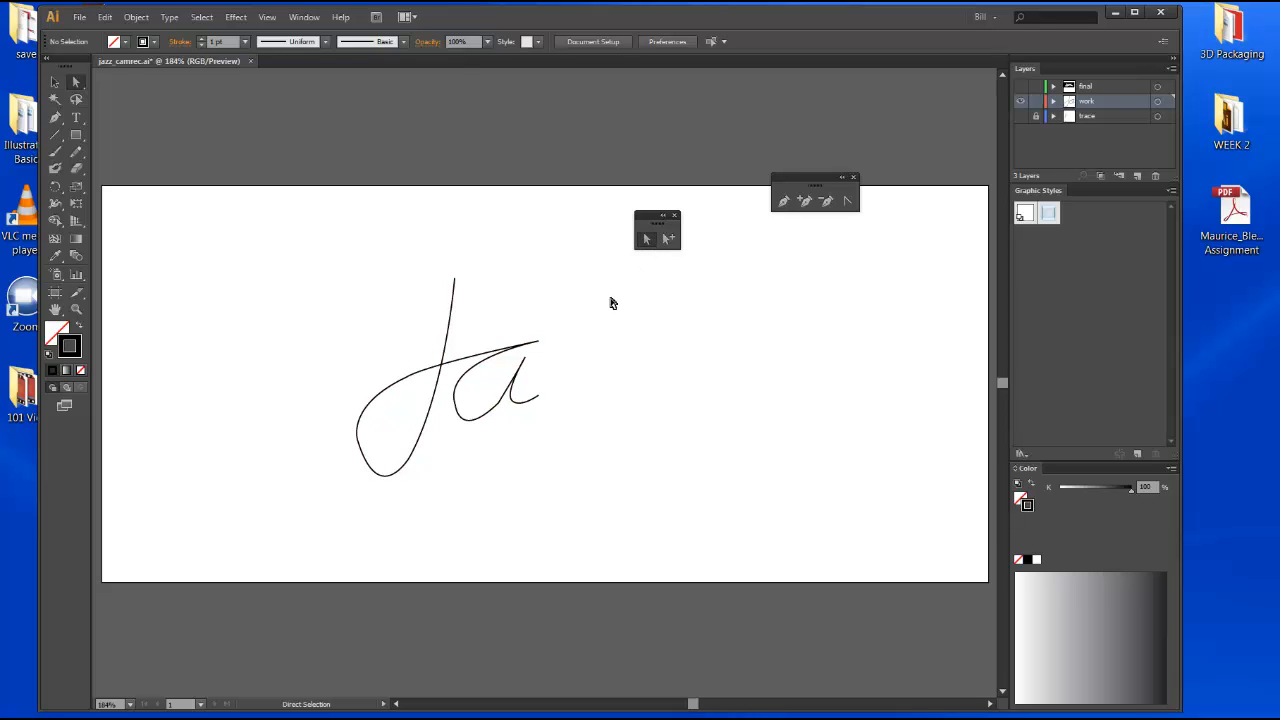
click(500, 407)
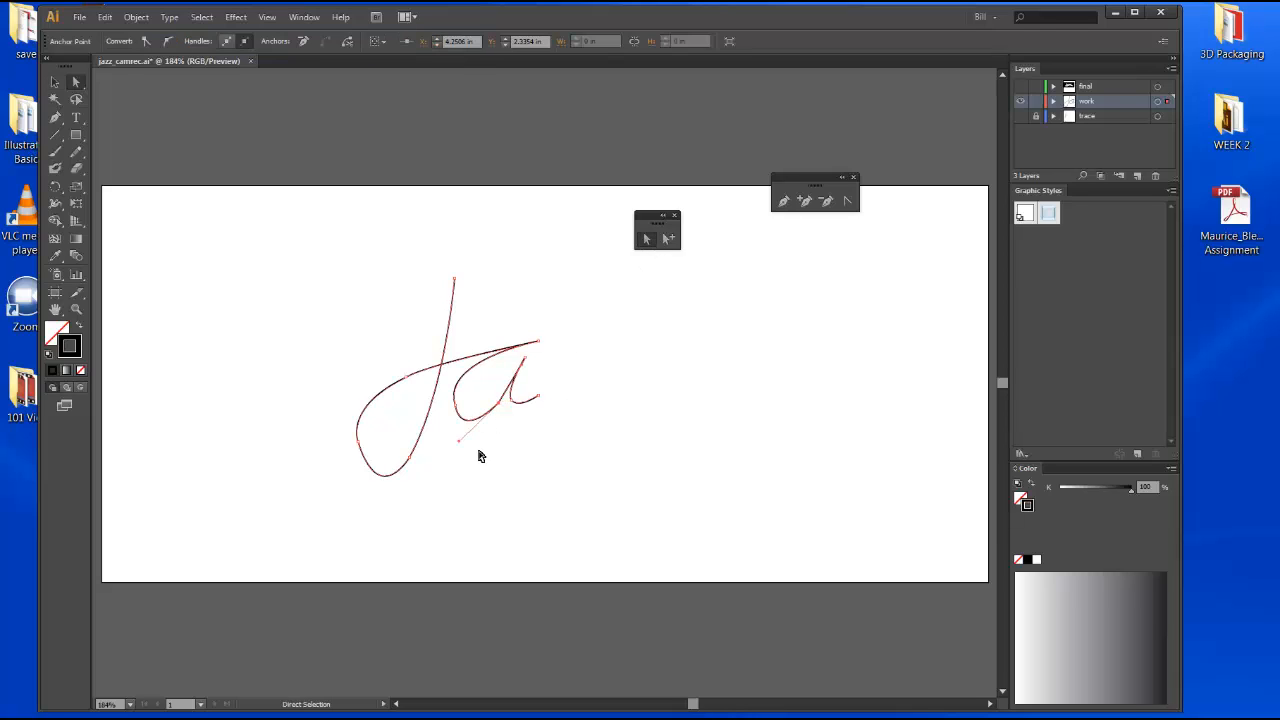
click(463, 447)
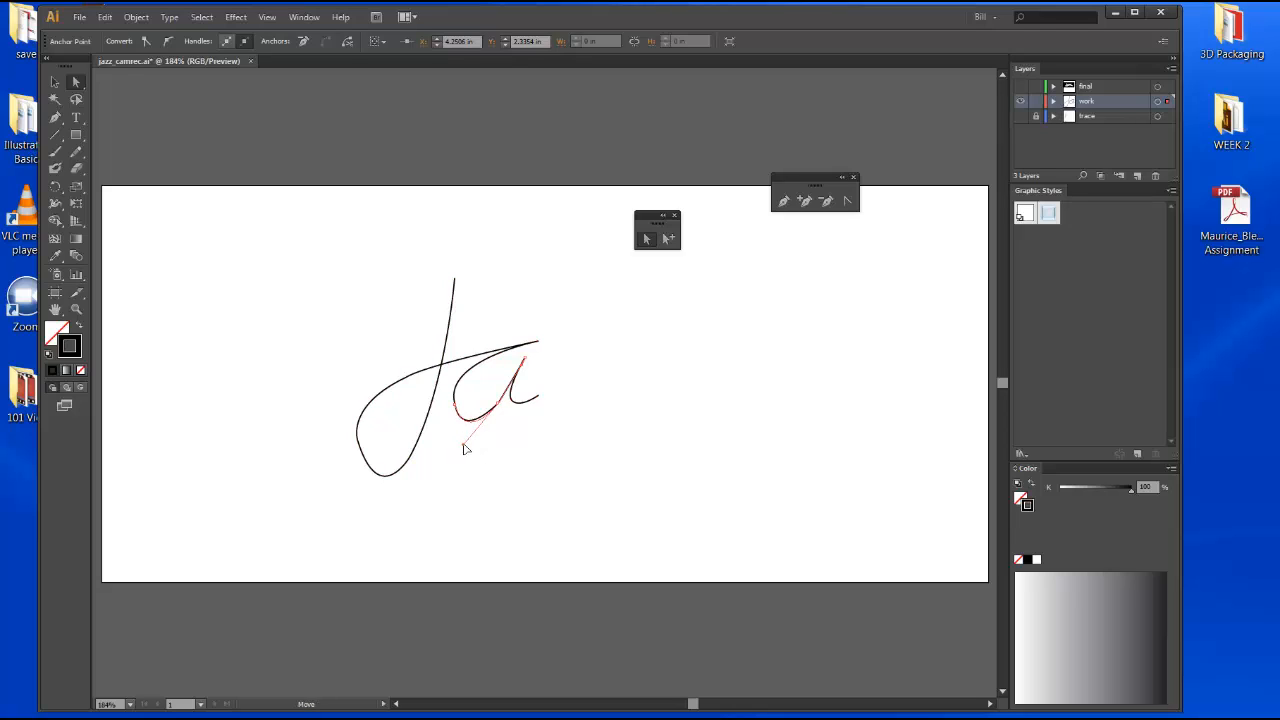
drag(463, 445, 463, 445)
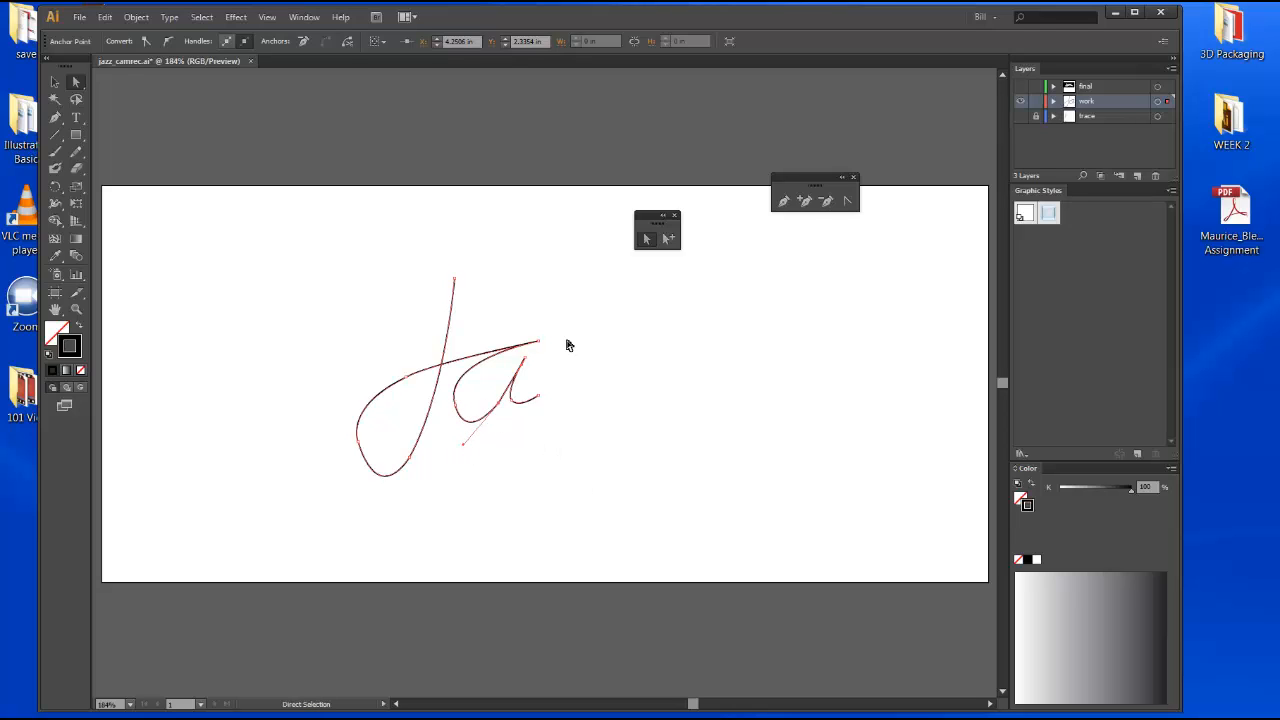
click(668, 238)
click(783, 201)
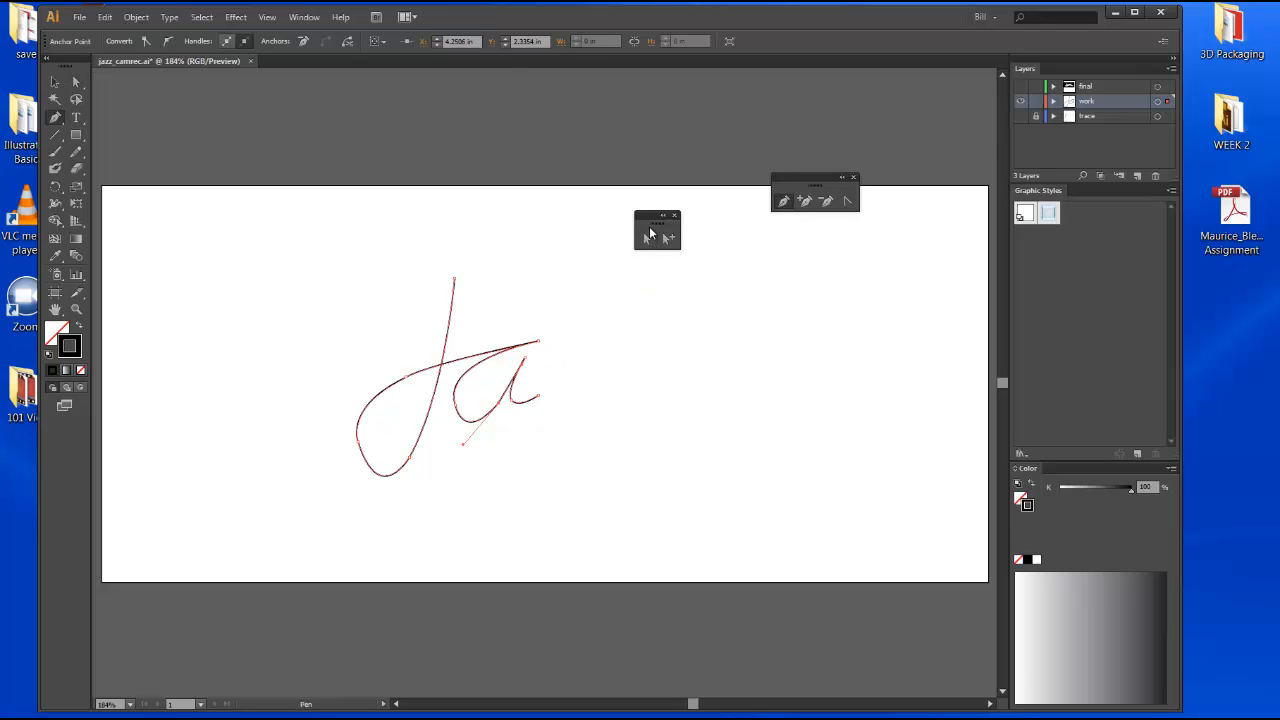
click(55, 82)
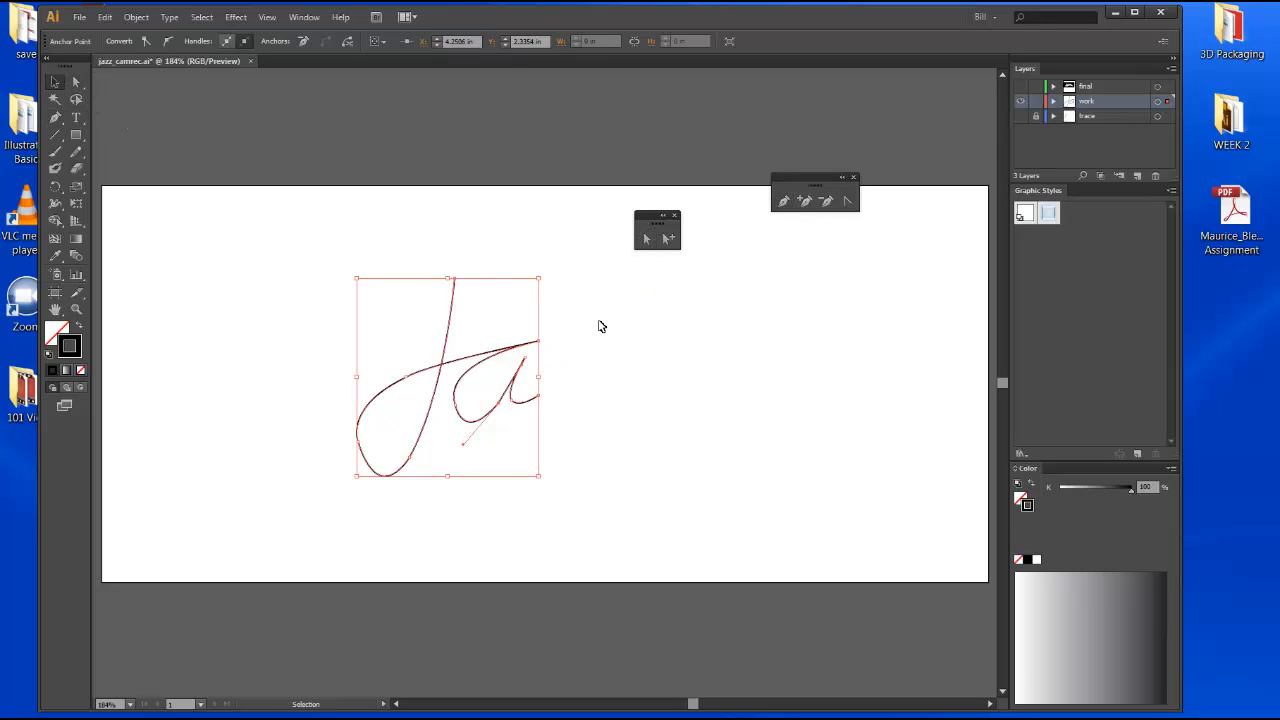
click(540, 385)
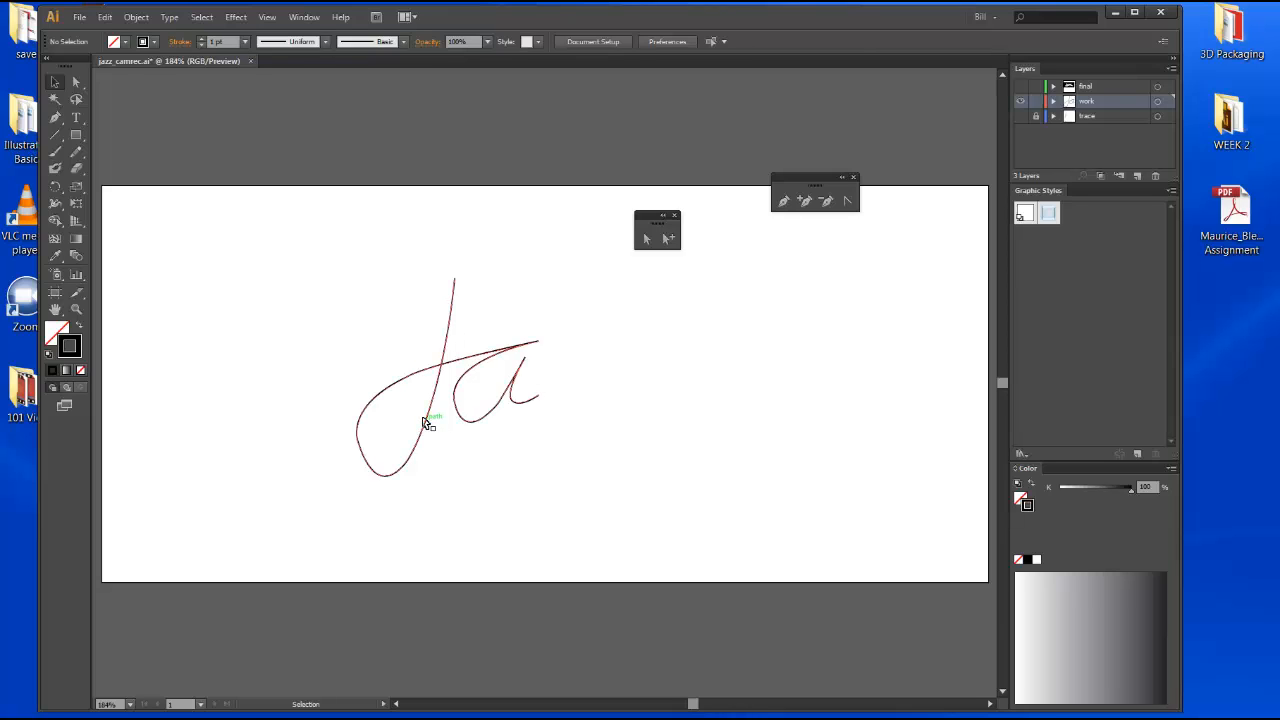
click(1021, 117)
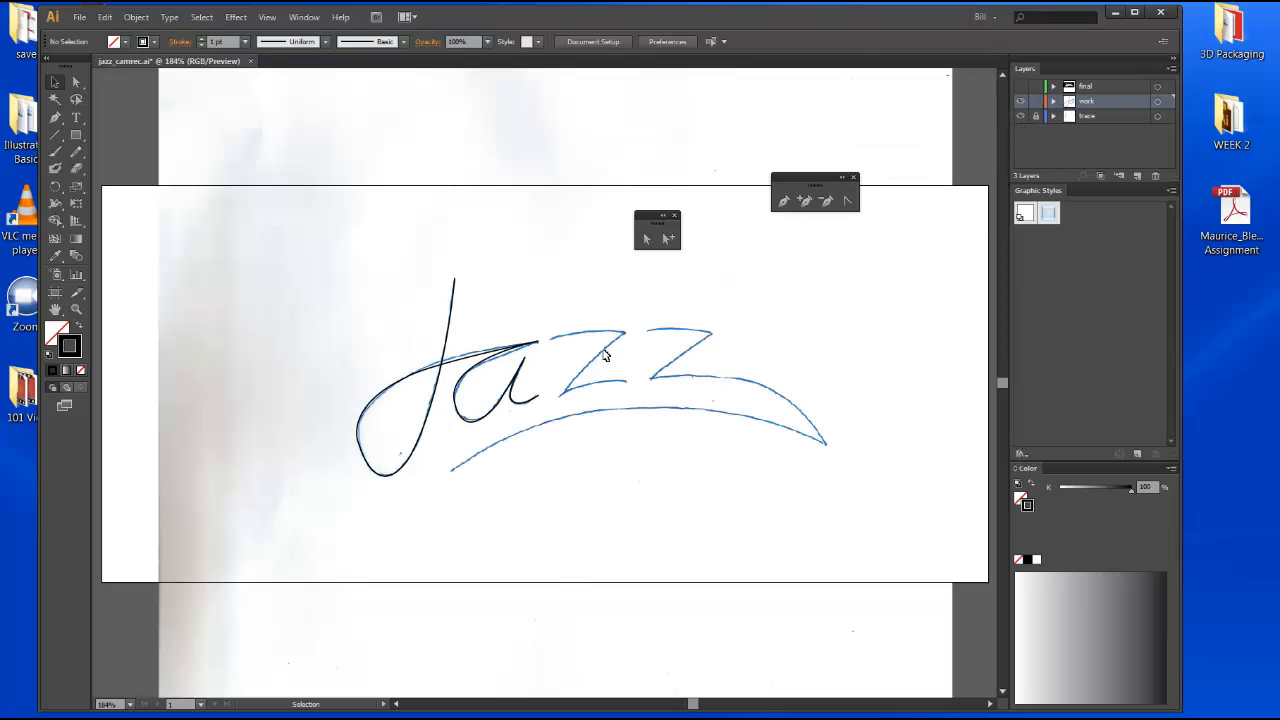
Draw a new Pen path tracing the first z: its top stroke, the diagonal down-left, and the bottom stroke.
click(784, 200)
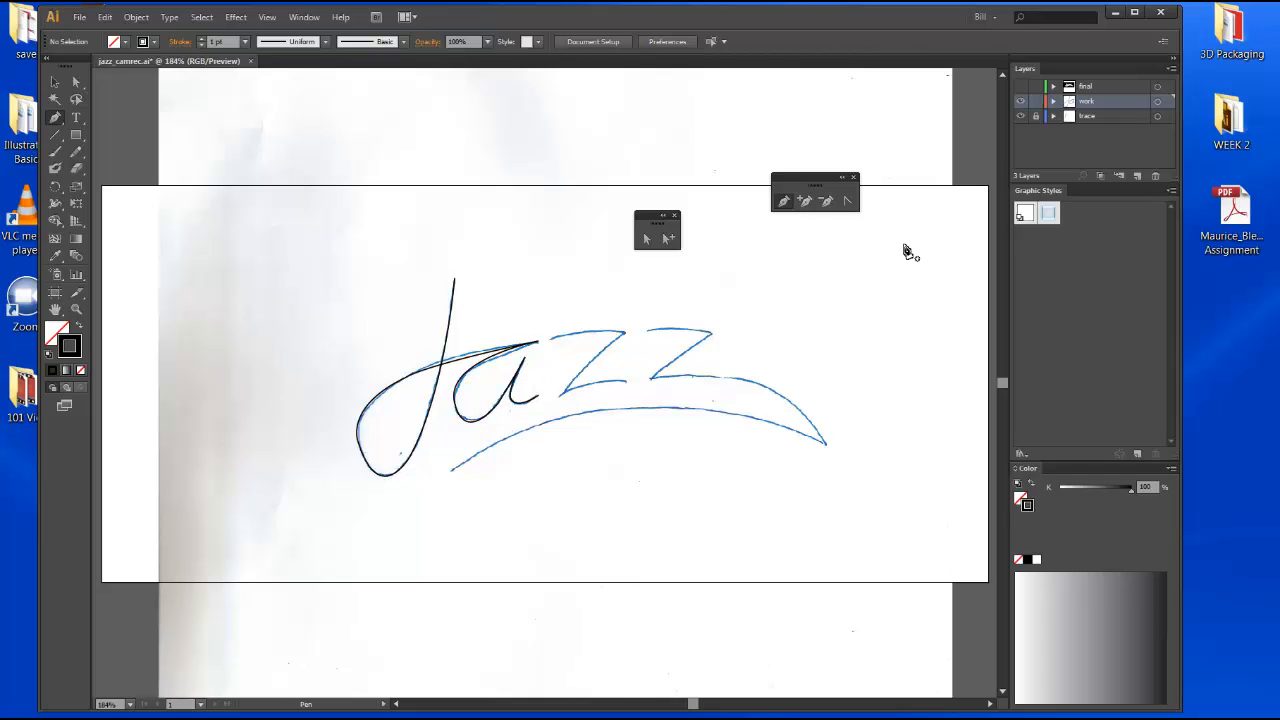
click(1020, 117)
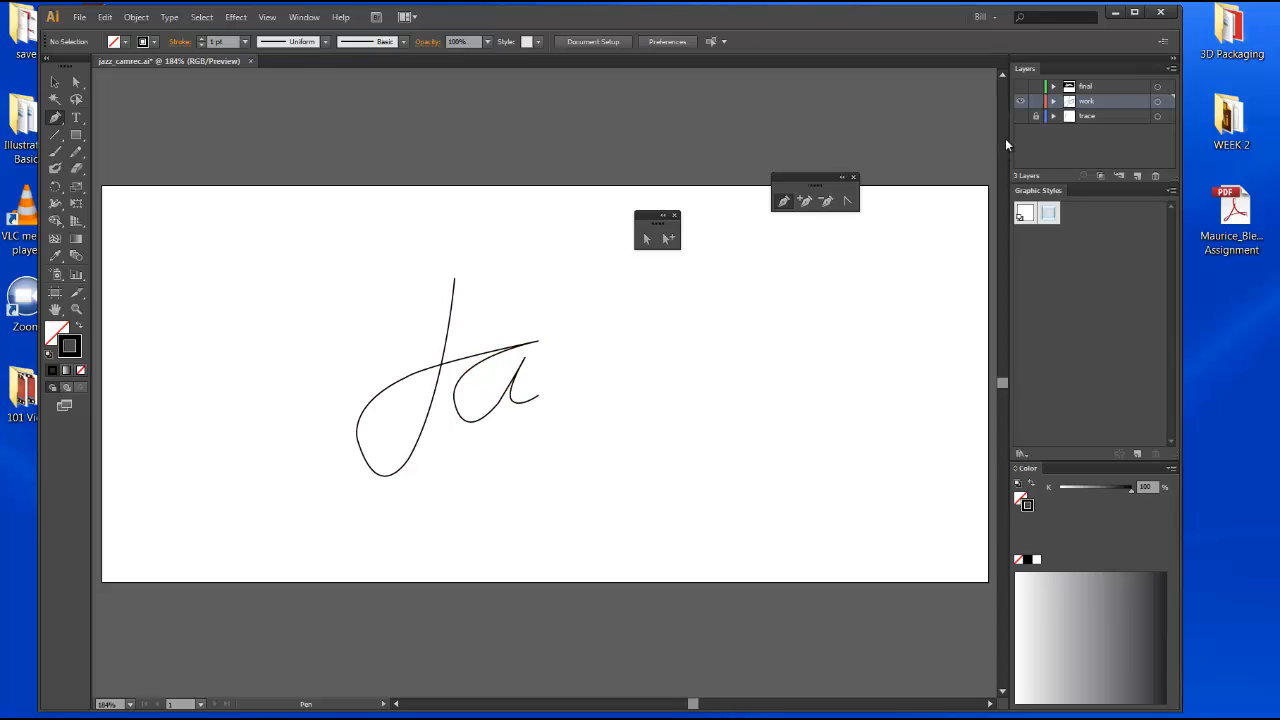
click(1020, 117)
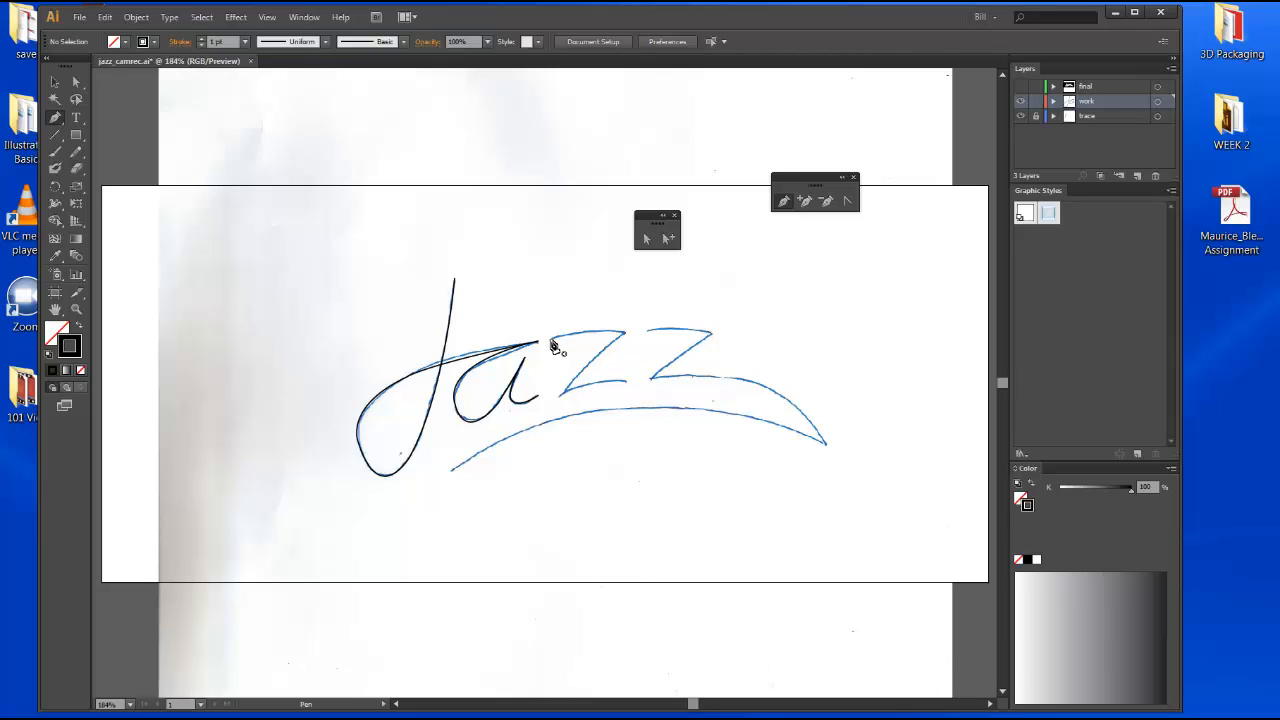
drag(551, 341, 628, 338)
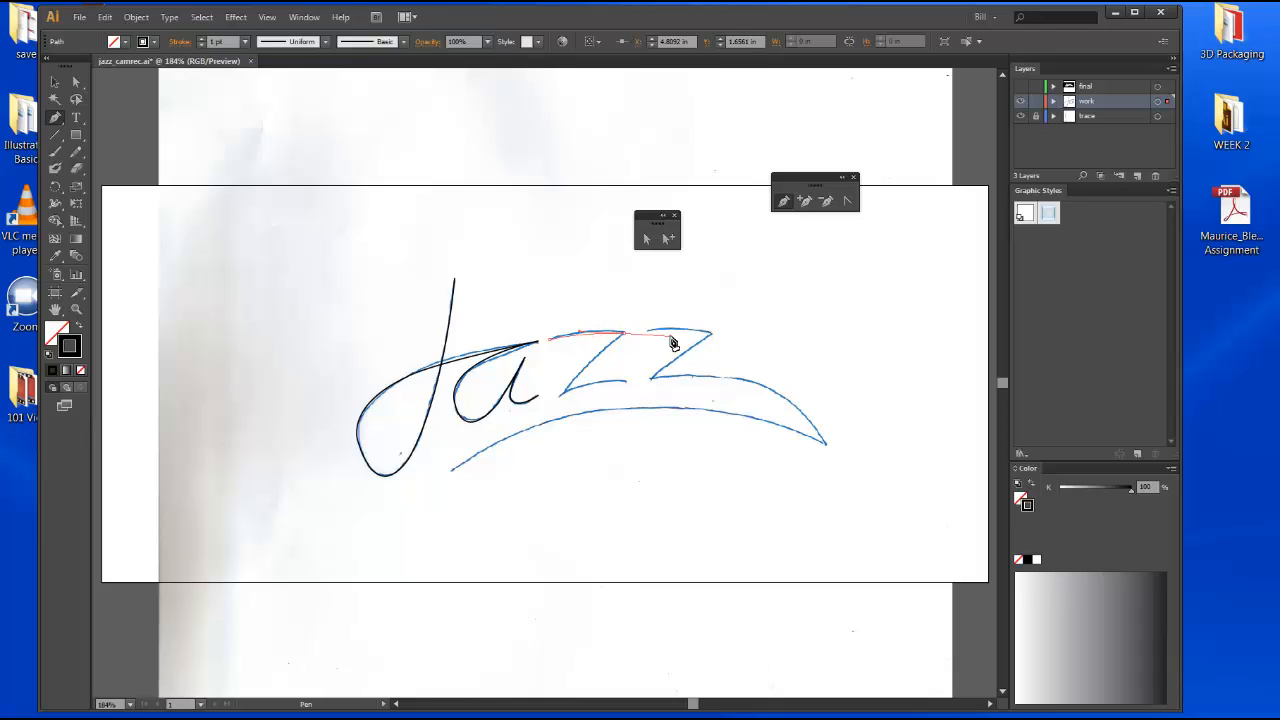
drag(671, 338, 670, 337)
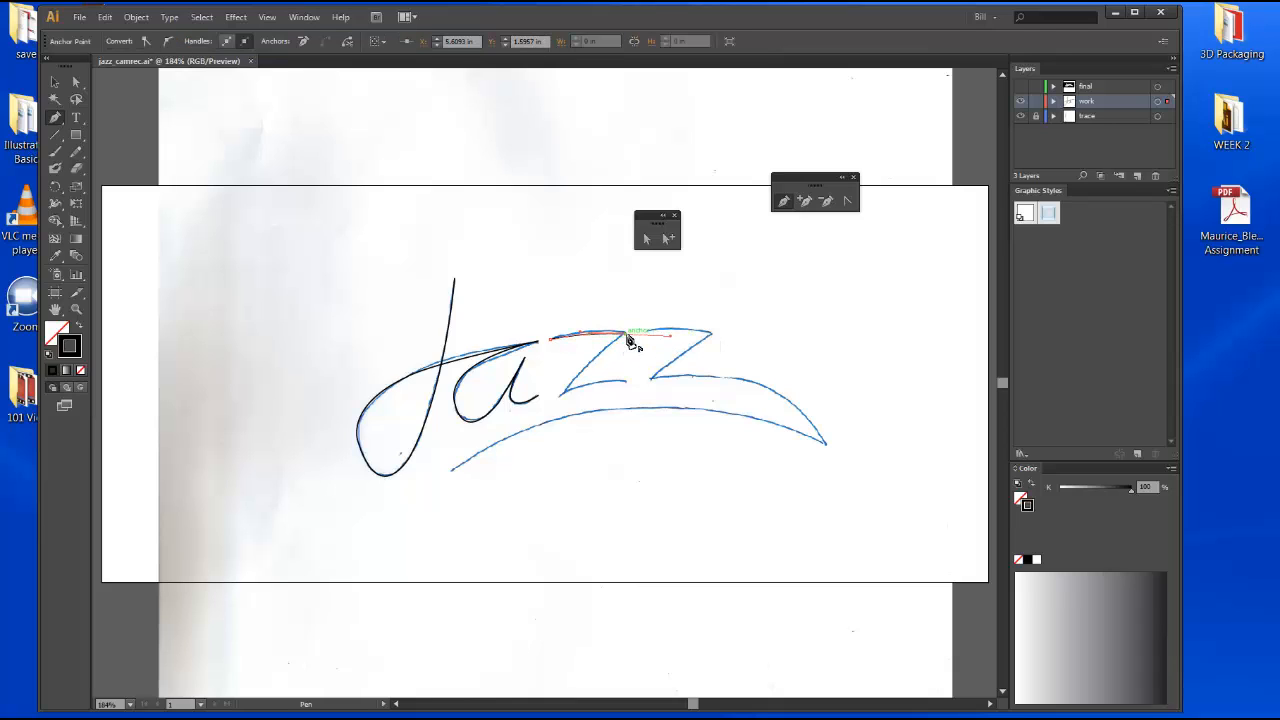
click(628, 341)
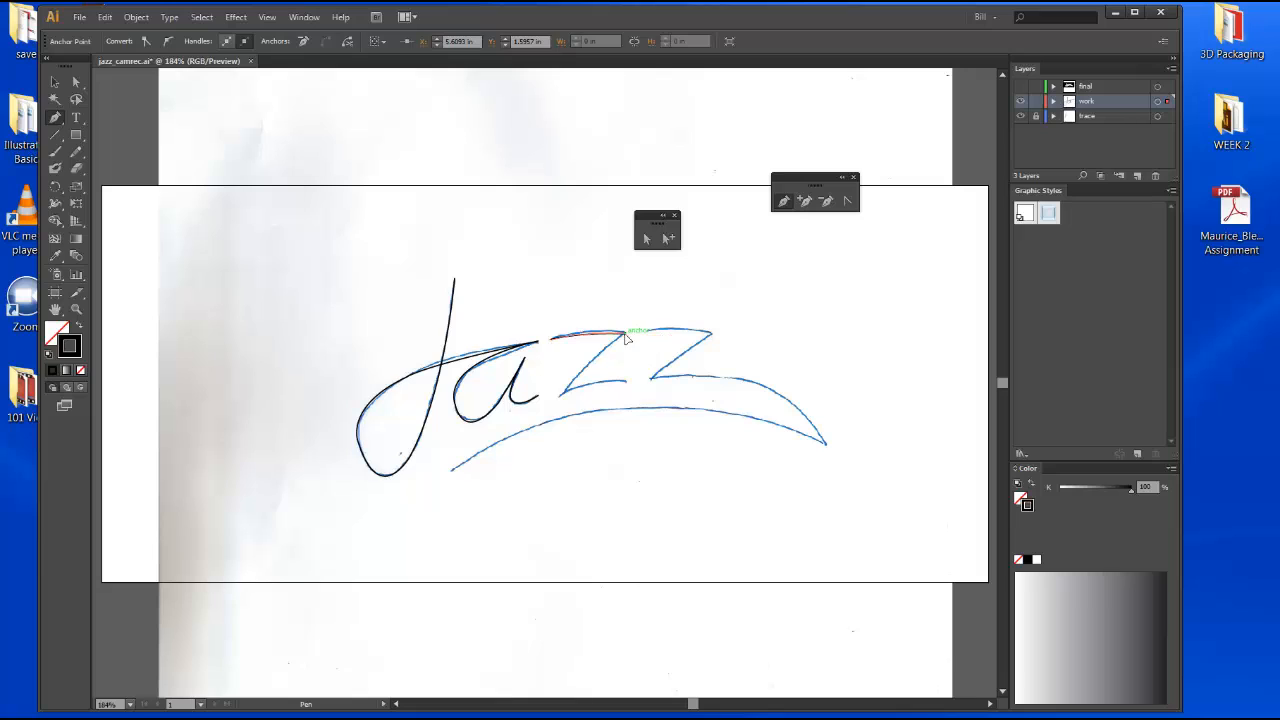
click(555, 394)
drag(558, 406, 543, 420)
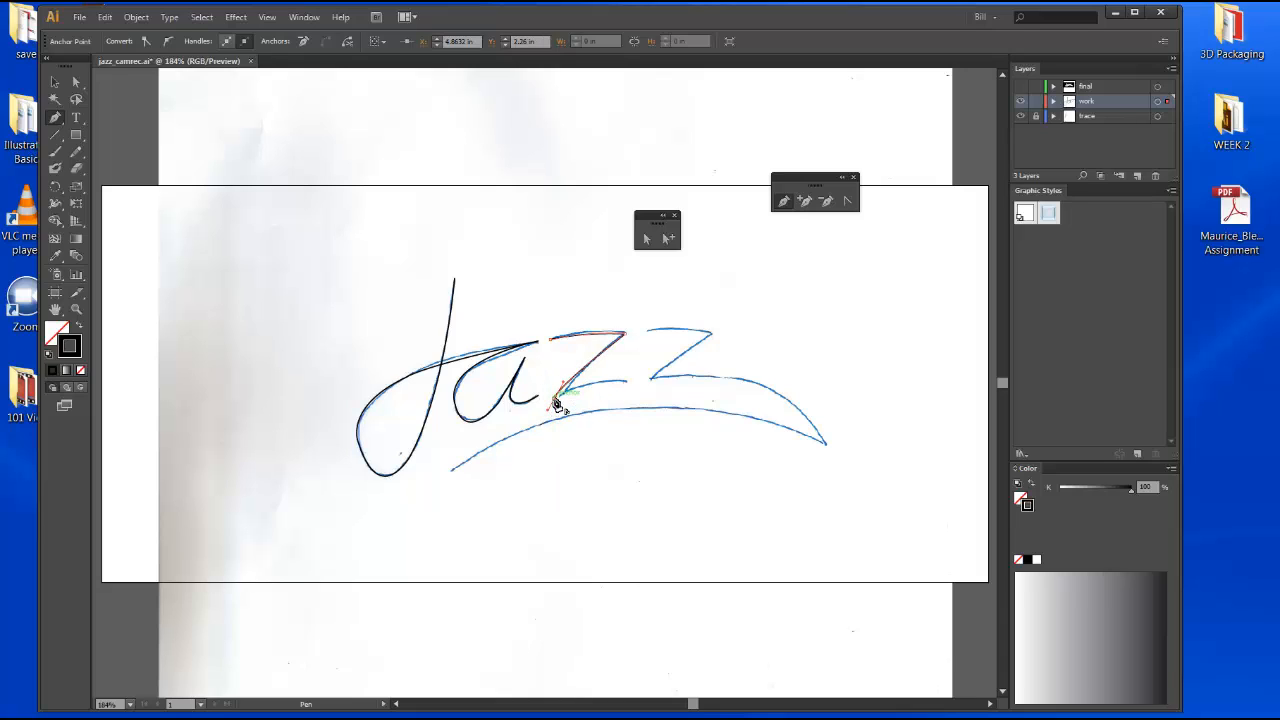
drag(553, 395, 632, 390)
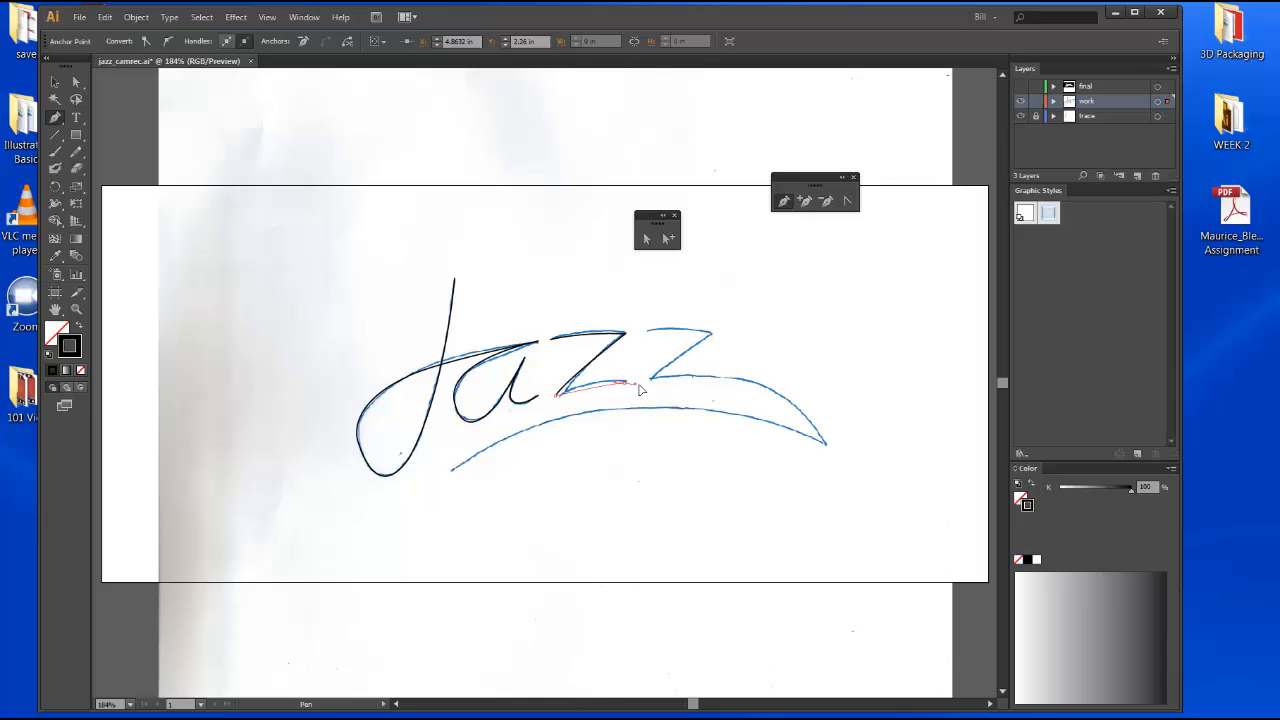
click(660, 389)
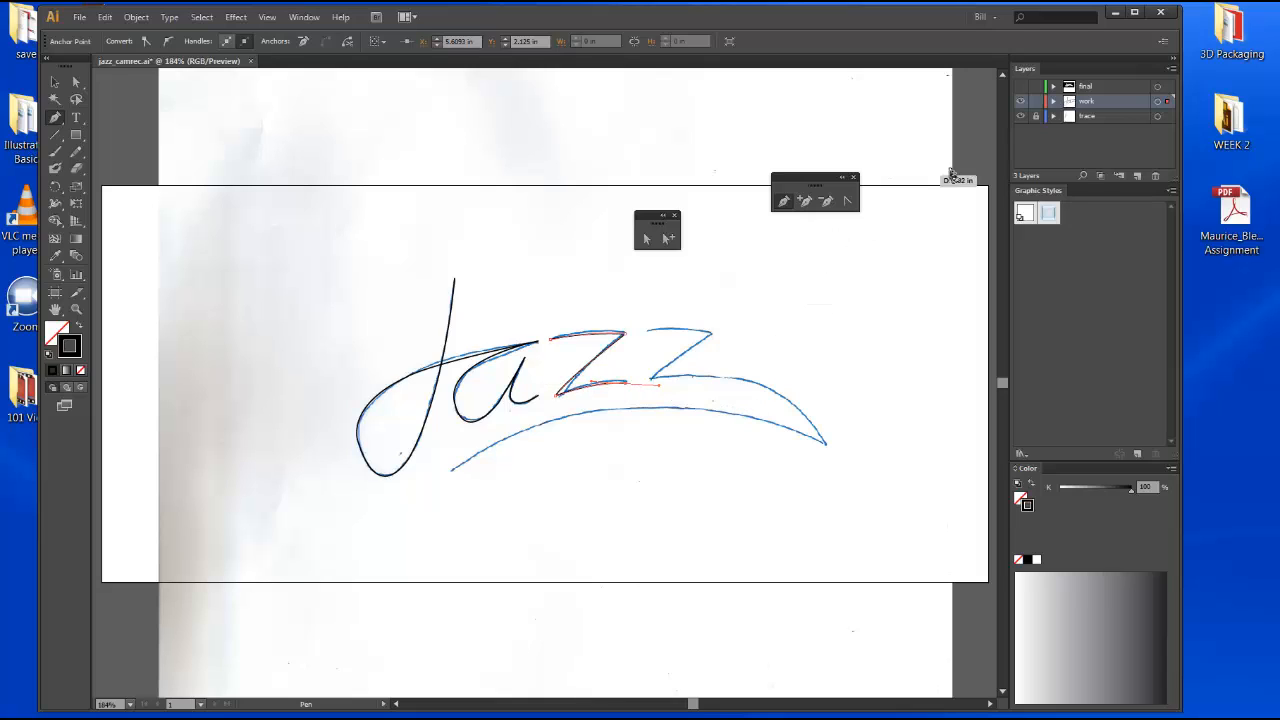
key(v)
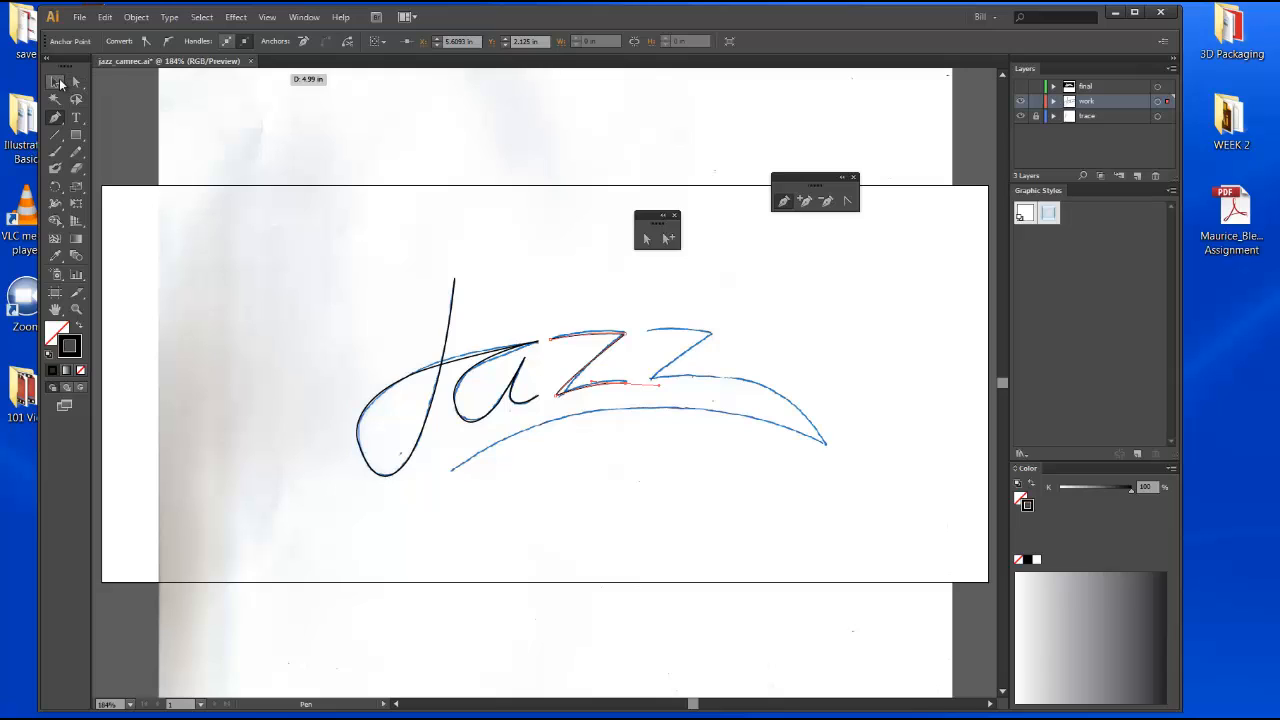
Deselect, hide the trace layer, and toggle the work layer between outline and preview to inspect the traced paths.
click(735, 271)
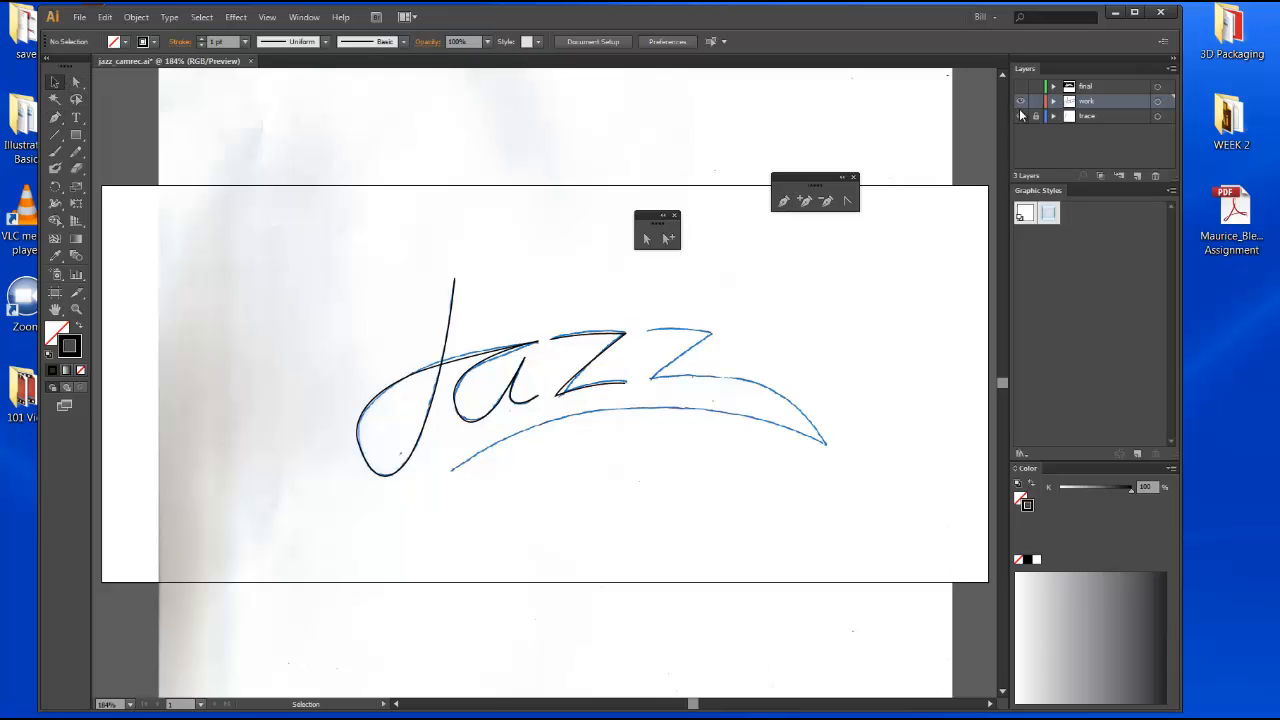
click(1021, 116)
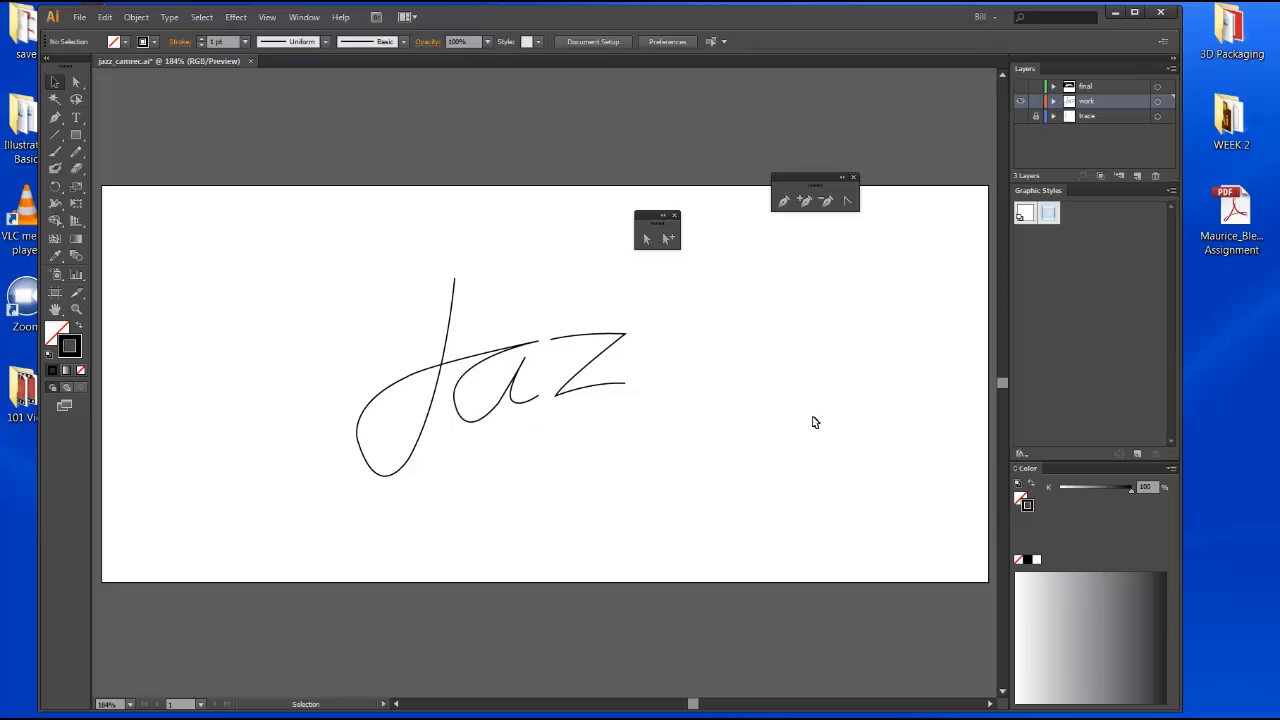
ctrl+click(1021, 103)
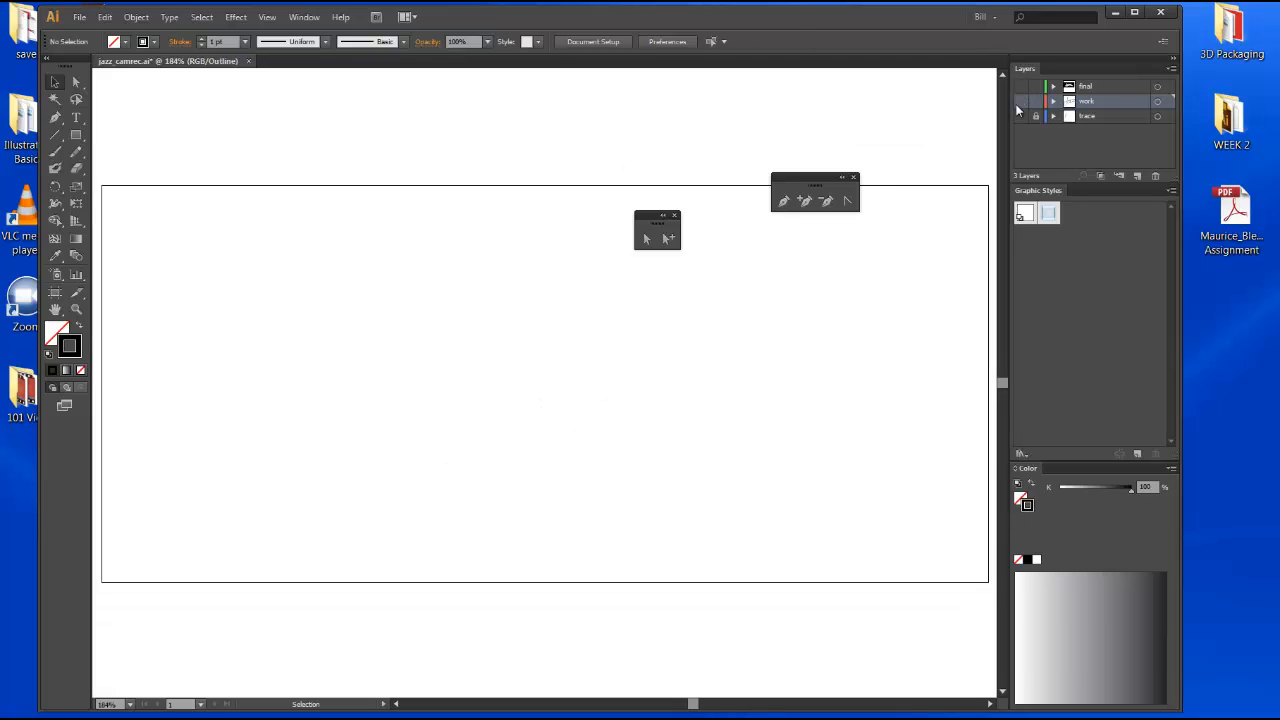
ctrl+click(1021, 102)
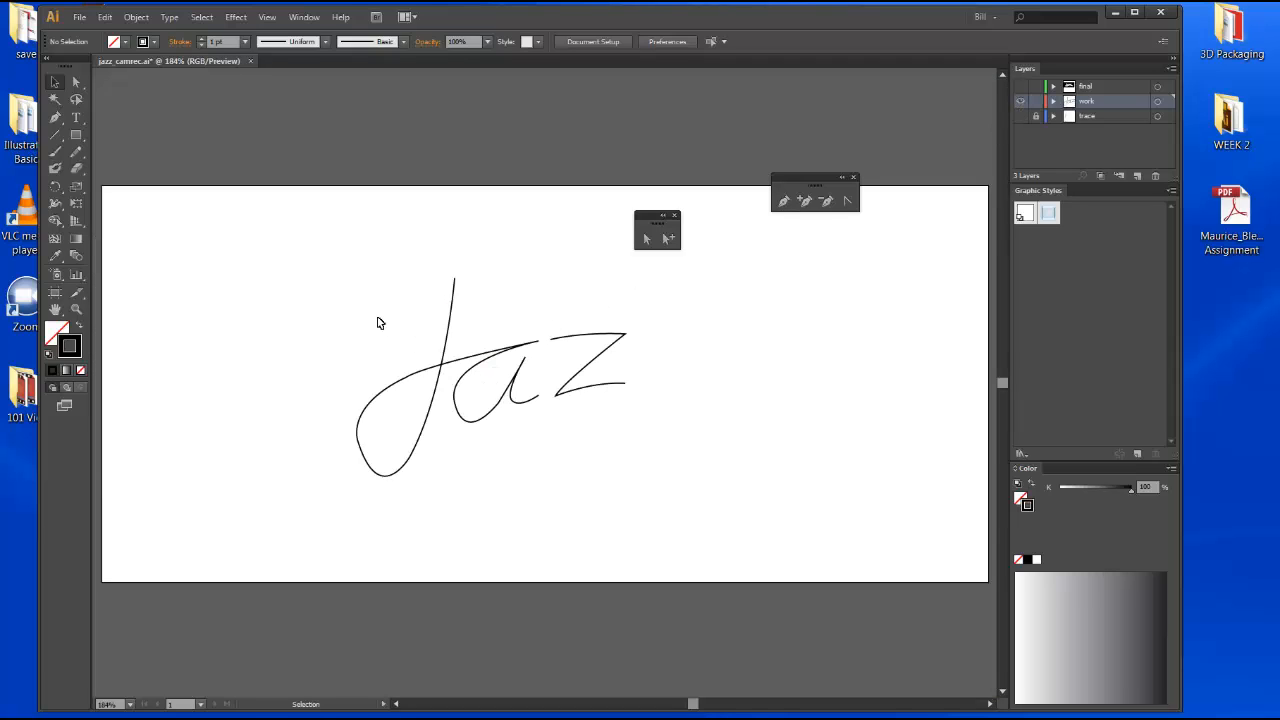
Select all the traced letter paths and set their stroke weight to 6 pt.
mouse_move(367, 288)
mouse_down()
mouse_move(628, 423)
mouse_move(640, 443)
mouse_up()
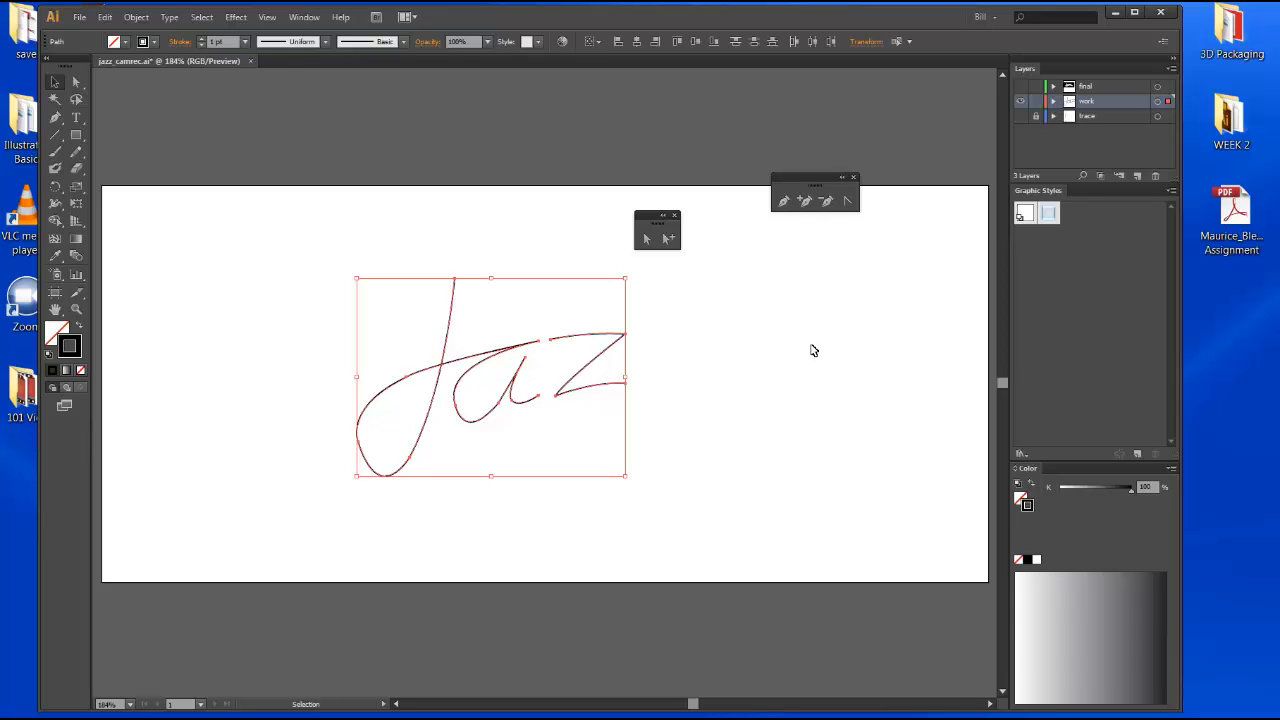
drag(657, 215, 805, 237)
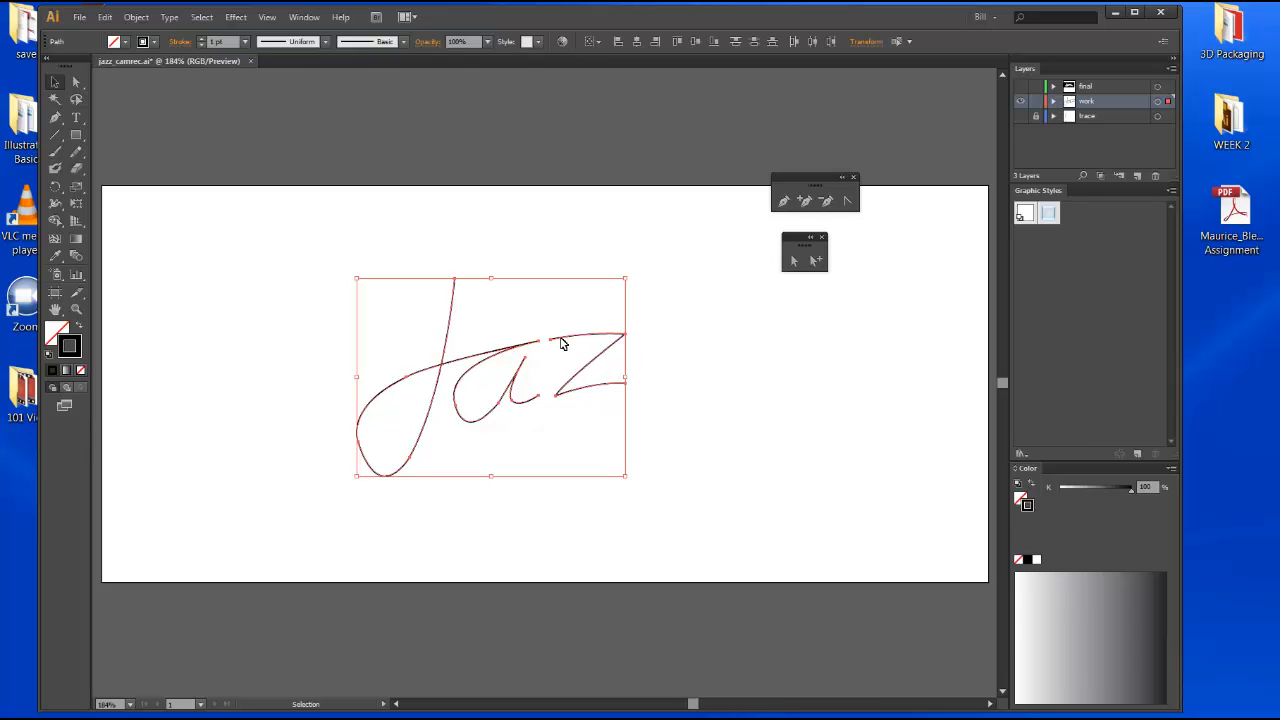
click(245, 43)
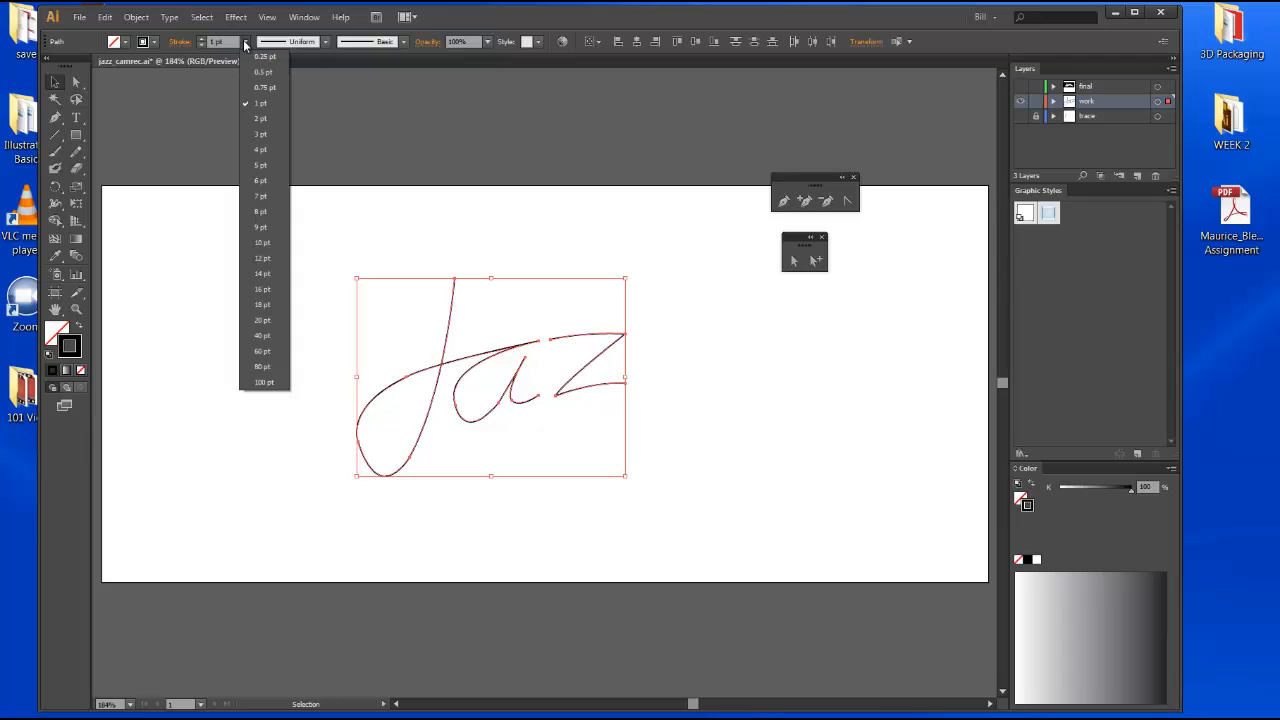
click(259, 172)
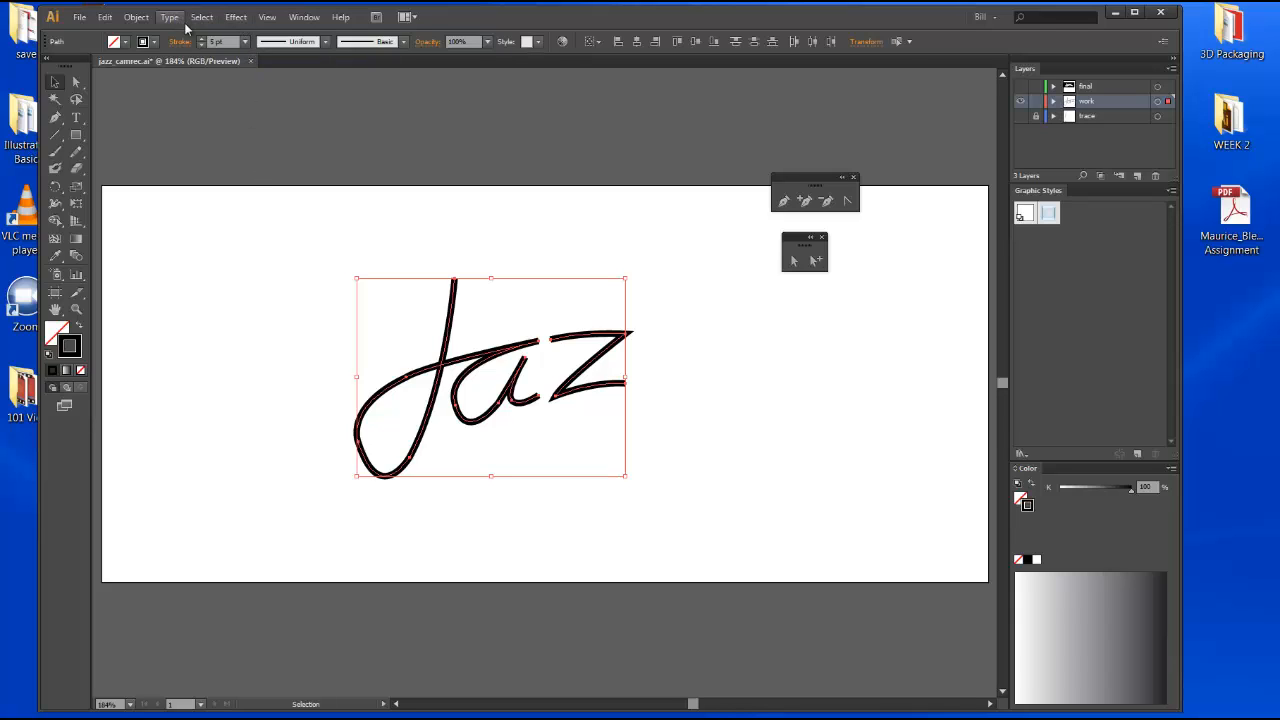
click(245, 42)
click(257, 182)
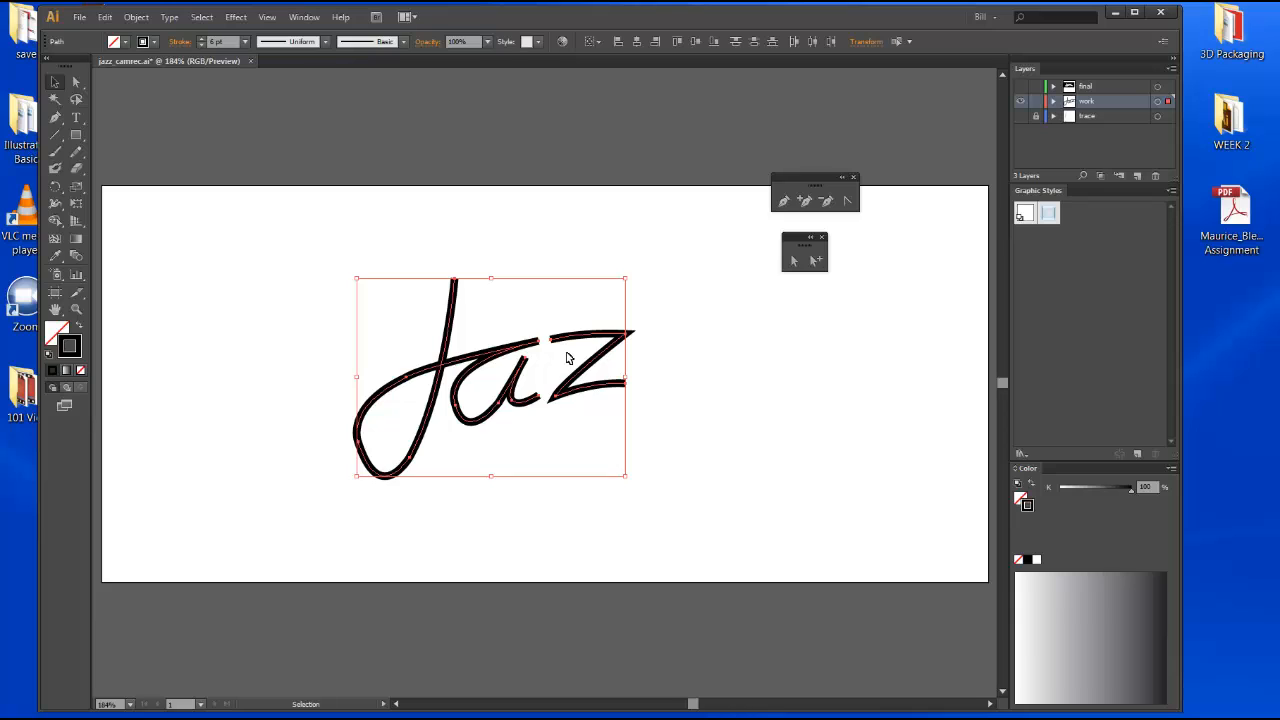
click(656, 305)
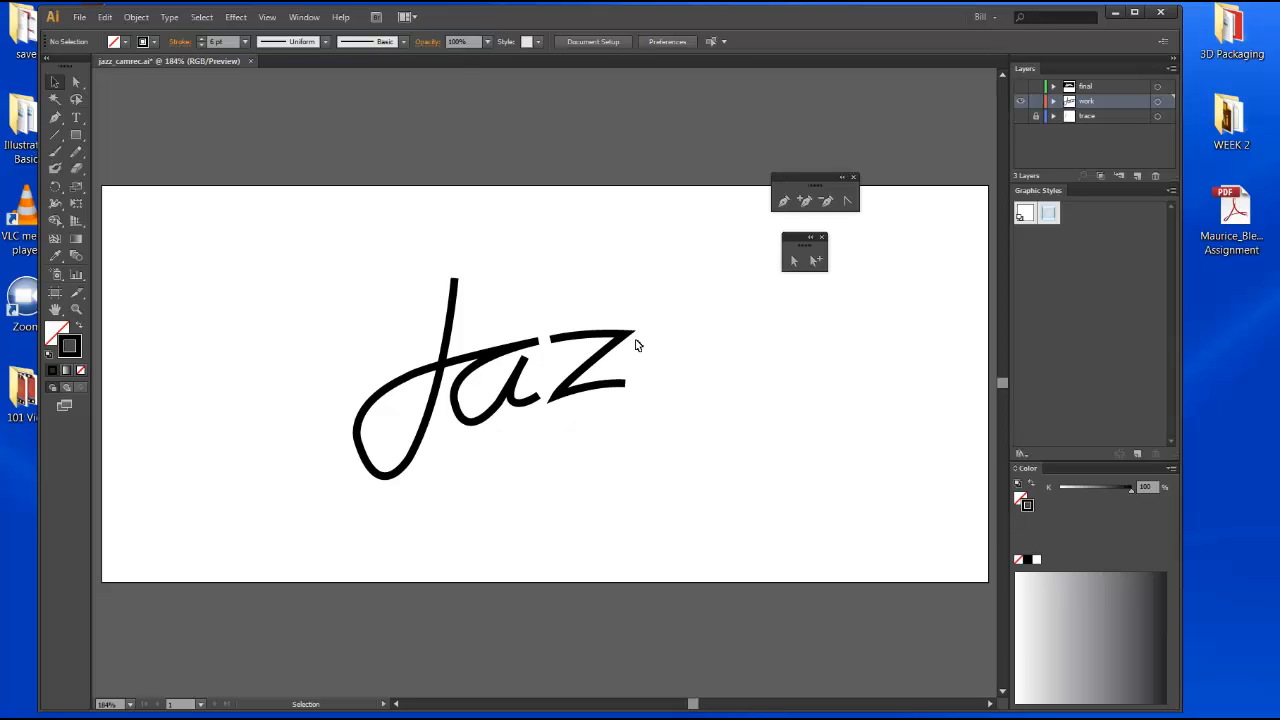
Open the Stroke panel and give the selected letter paths round corner joins.
drag(355, 266, 640, 437)
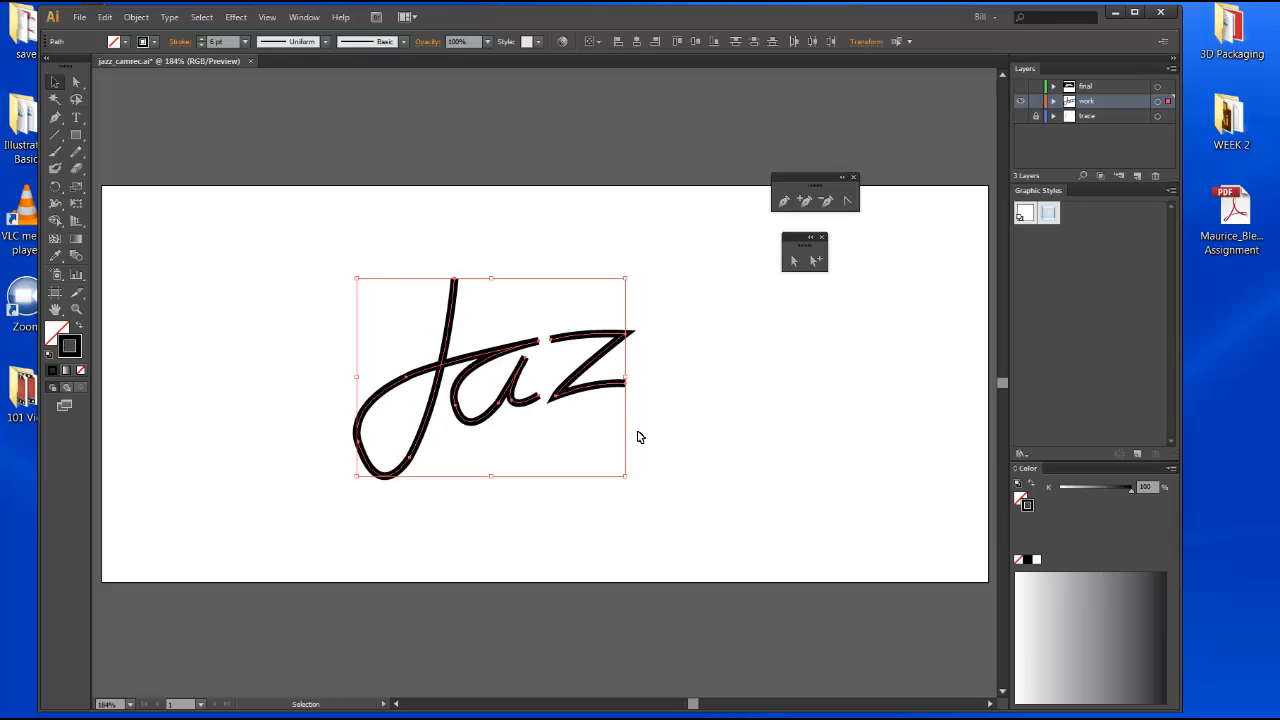
click(300, 18)
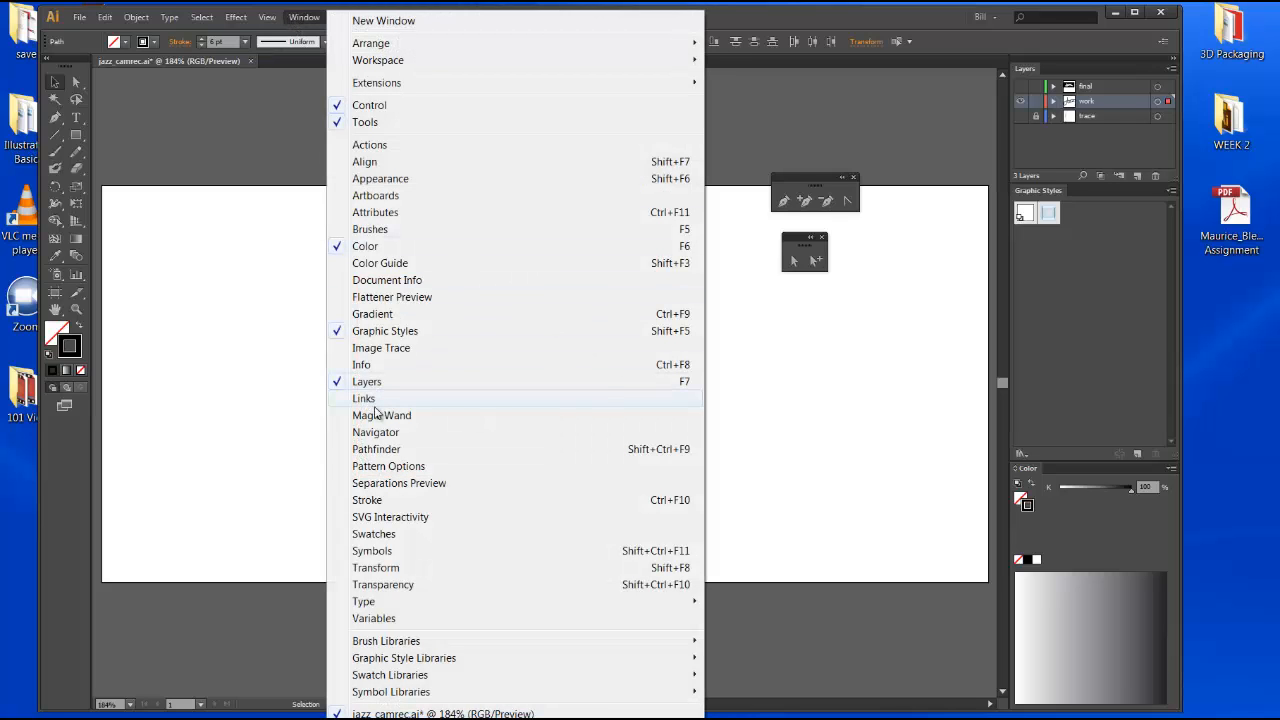
click(386, 501)
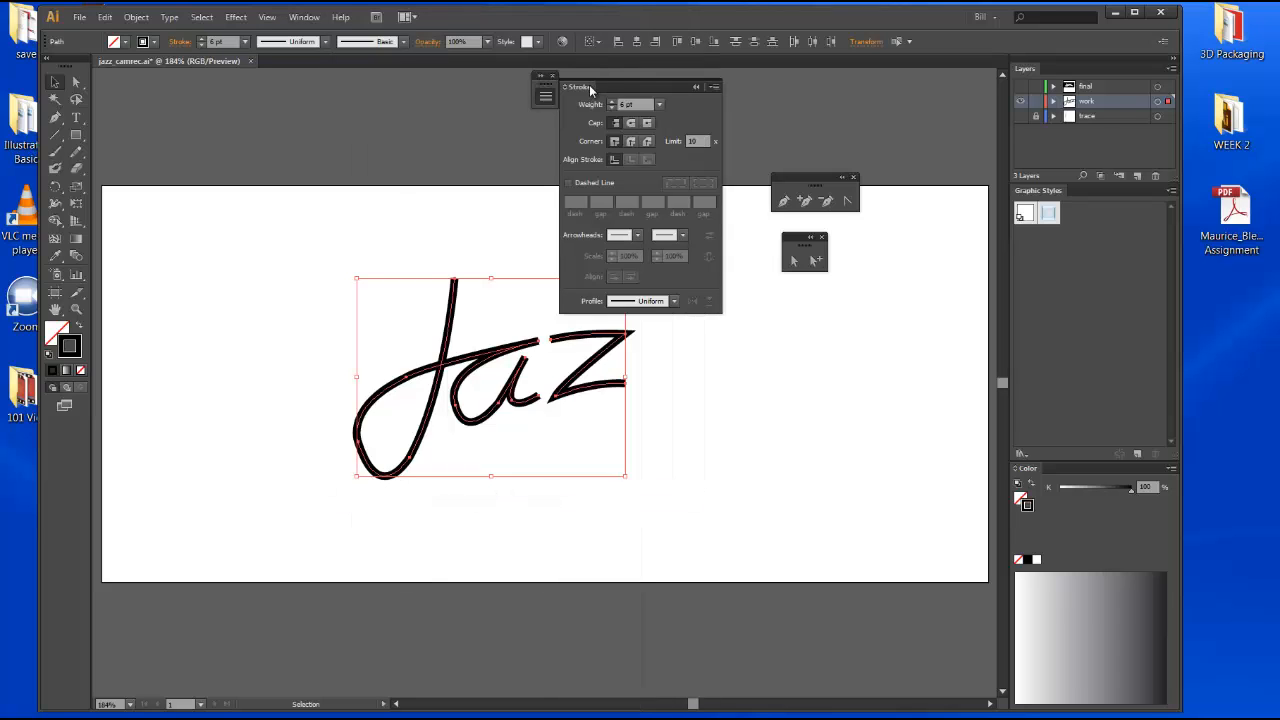
mouse_move(590, 88)
mouse_down()
mouse_move(681, 208)
mouse_move(733, 328)
mouse_up()
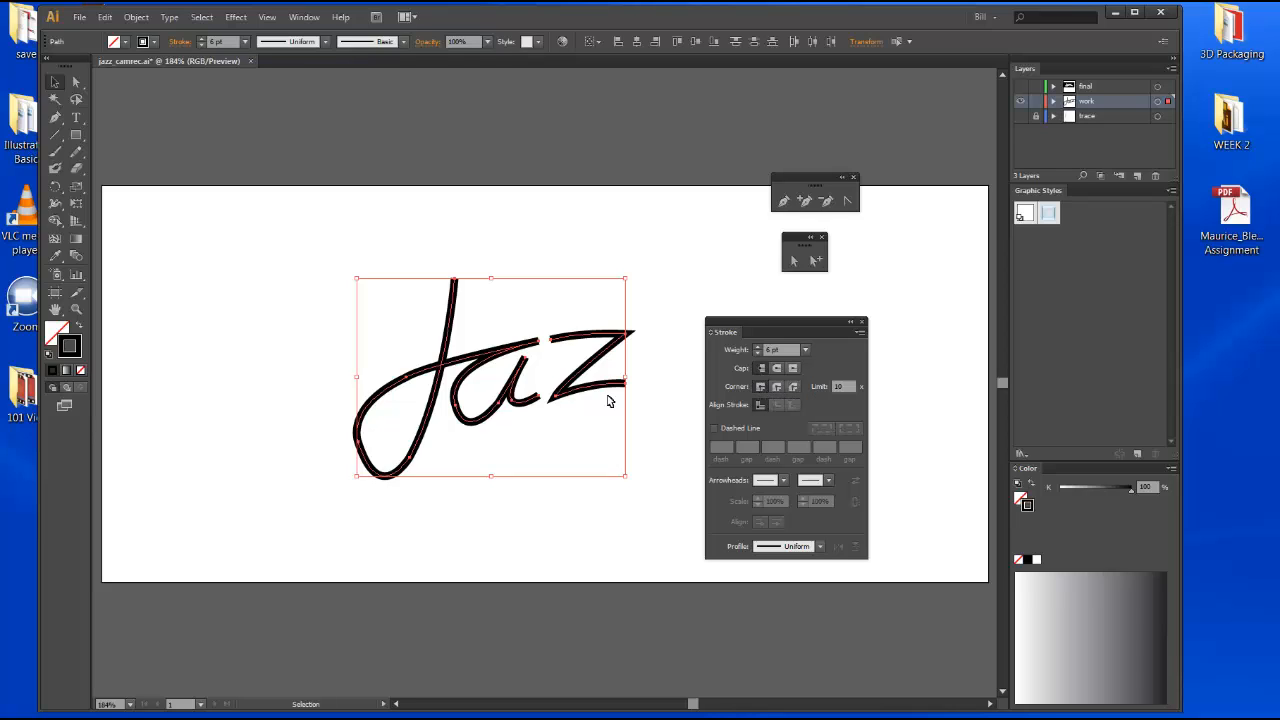
click(777, 388)
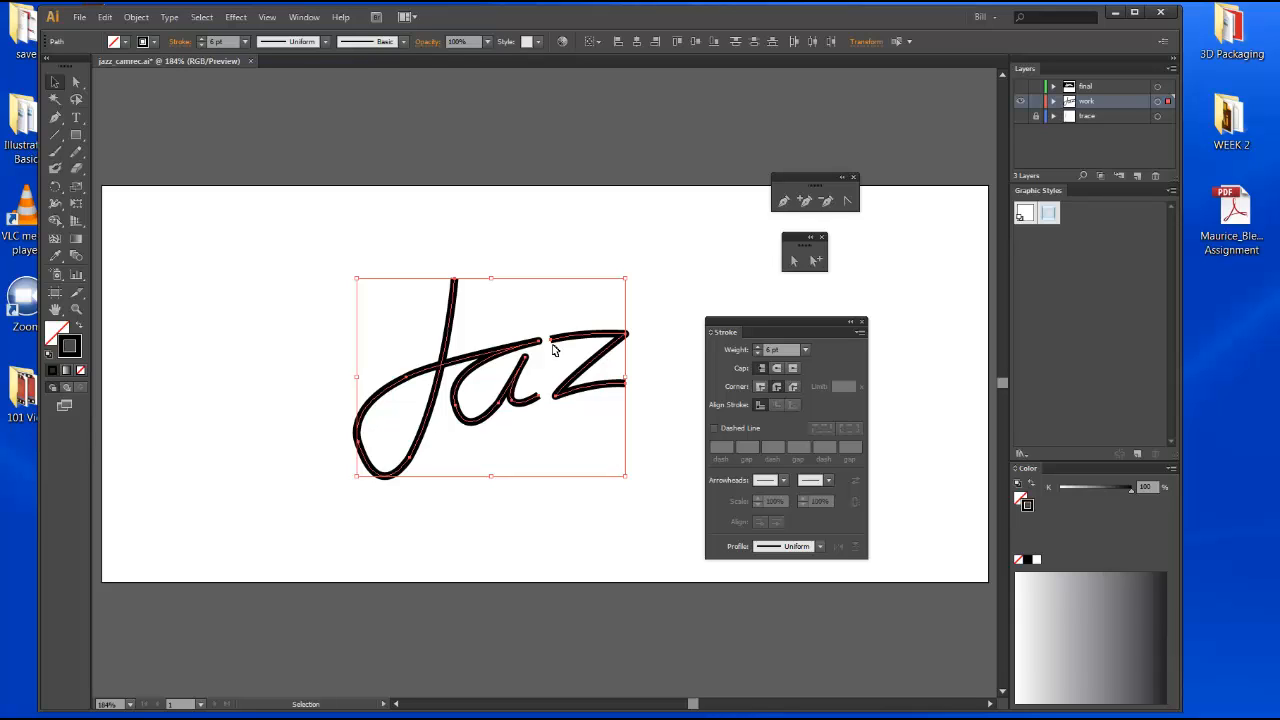
click(650, 368)
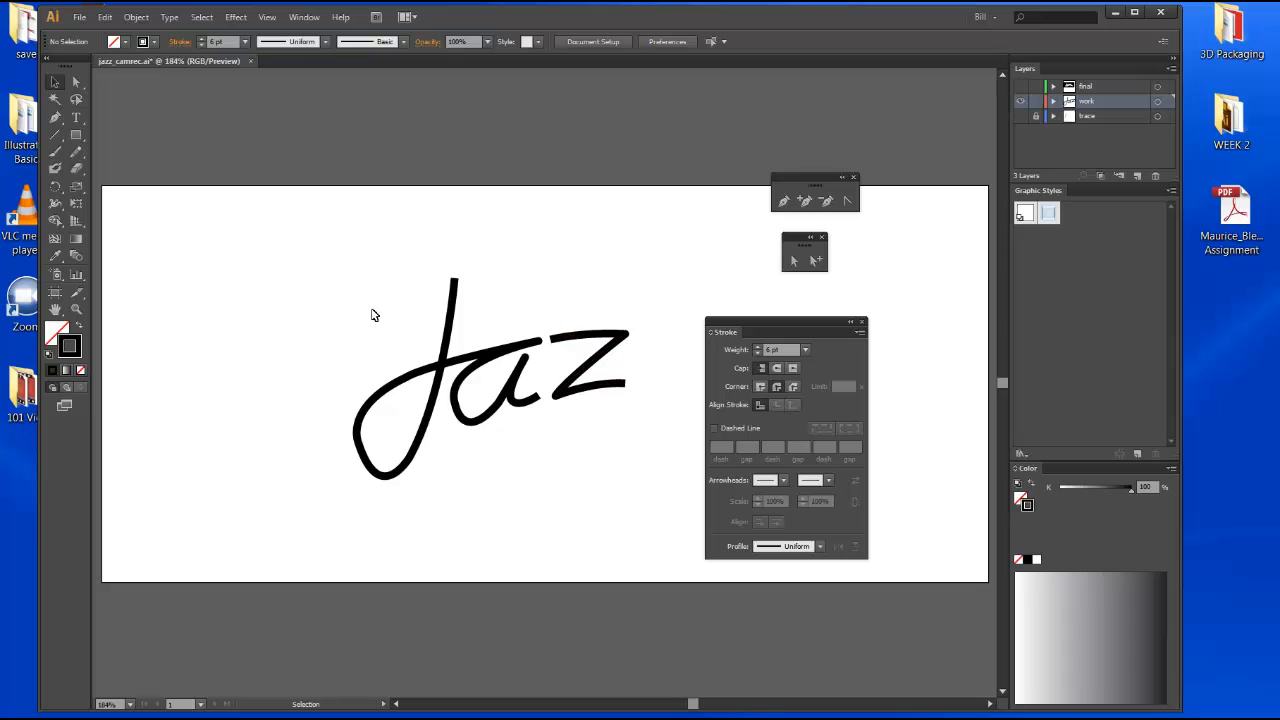
Reselect all the letter paths and set their stroke caps to Round Cap.
drag(360, 302, 609, 414)
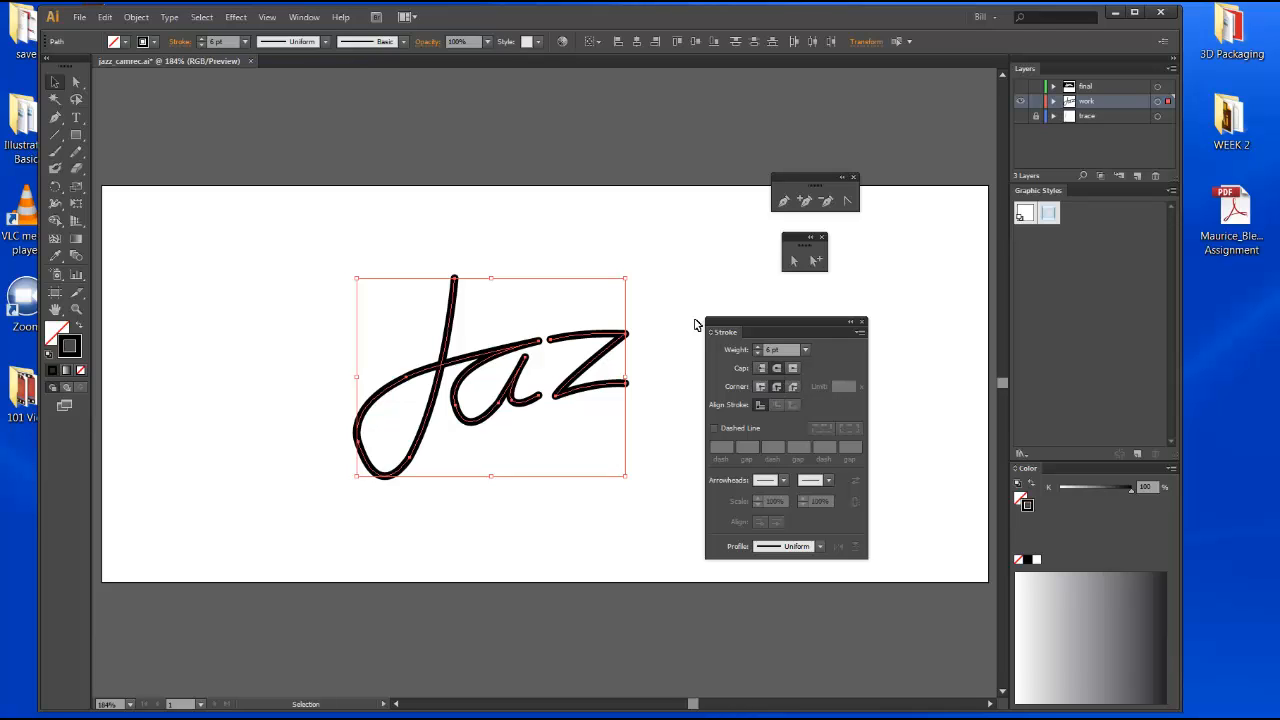
click(671, 283)
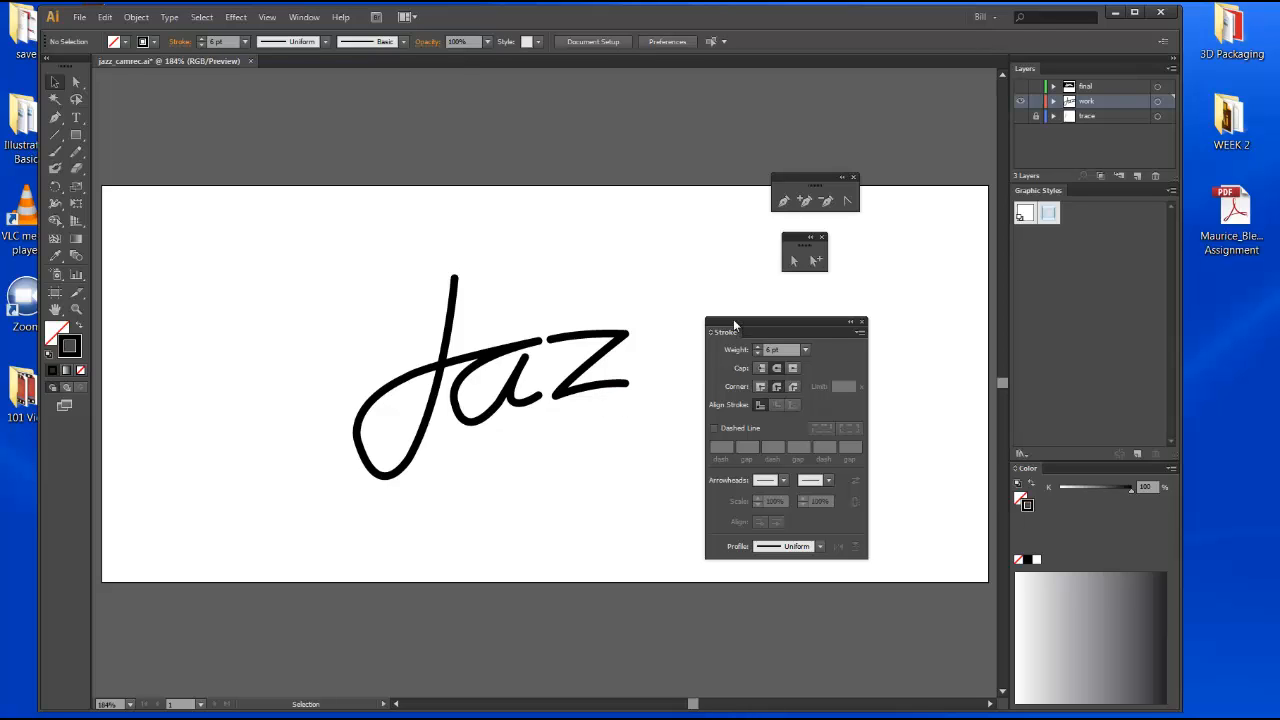
drag(733, 319, 758, 307)
mouse_move(390, 252)
mouse_down()
mouse_move(474, 323)
mouse_move(690, 428)
mouse_up()
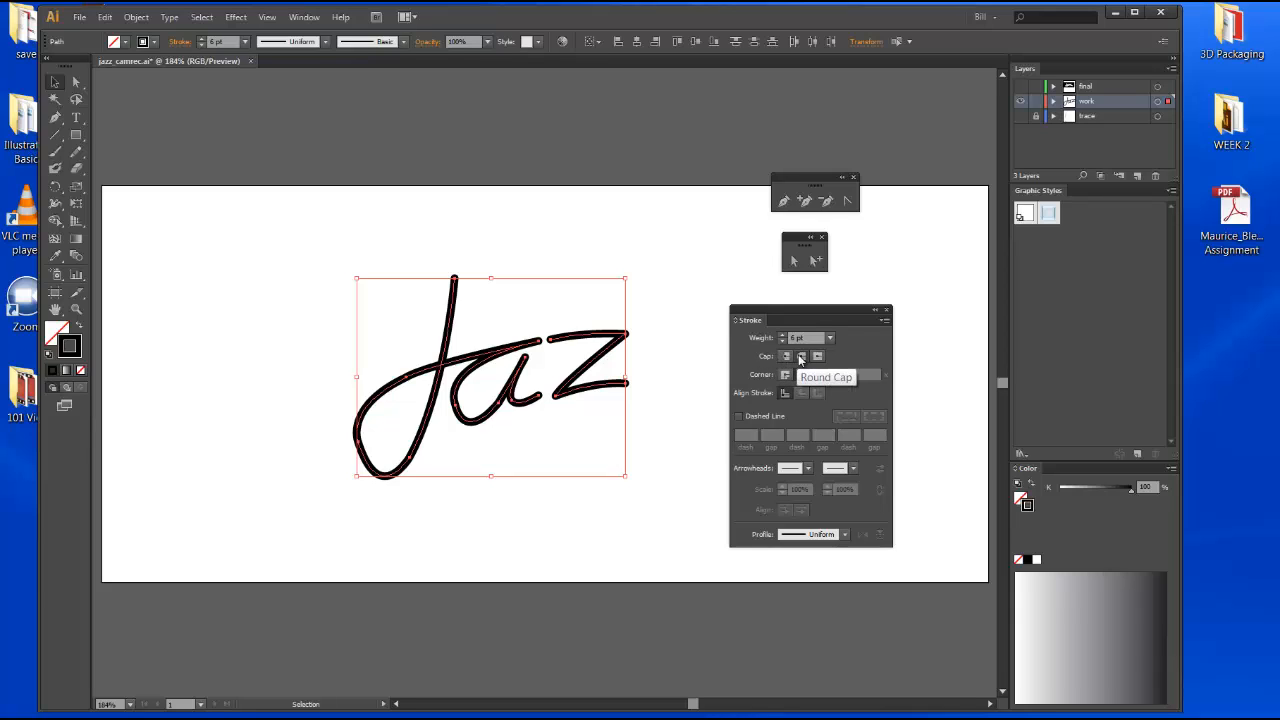
click(801, 357)
click(700, 365)
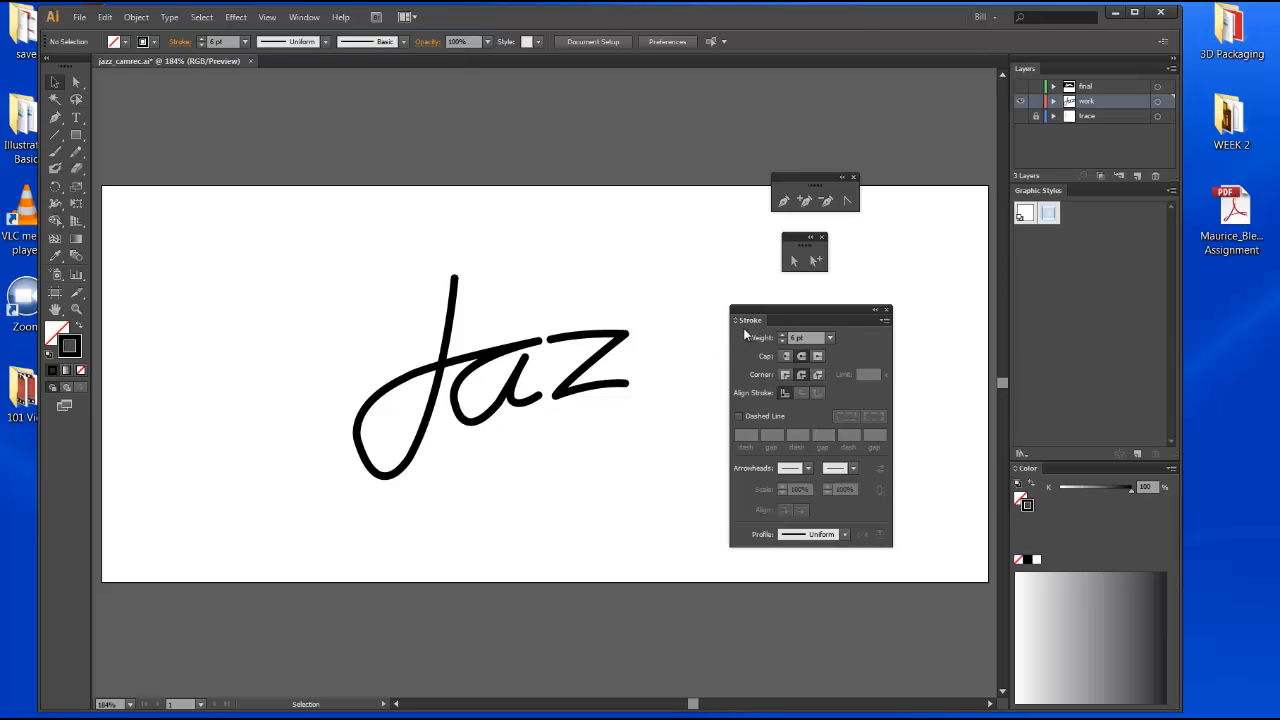
Show the final layer to compare the traced strokes with the finished reference artwork, then hide it again.
drag(305, 277, 608, 416)
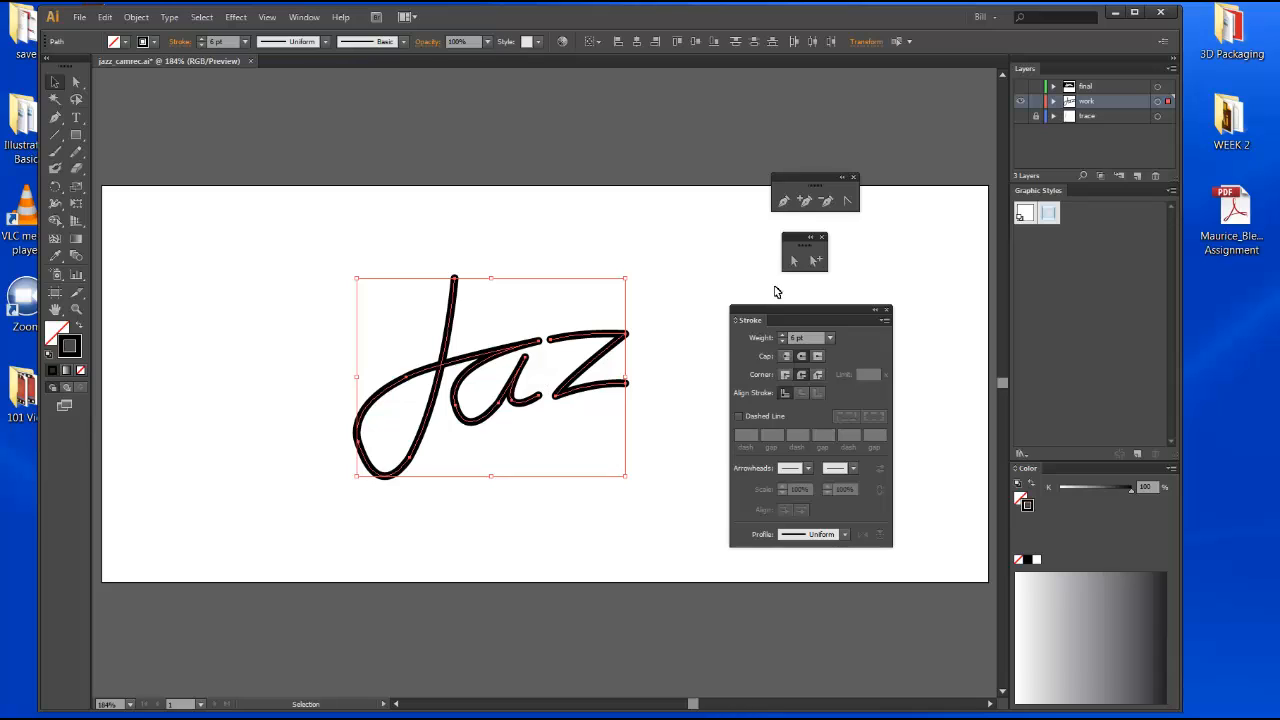
click(1021, 101)
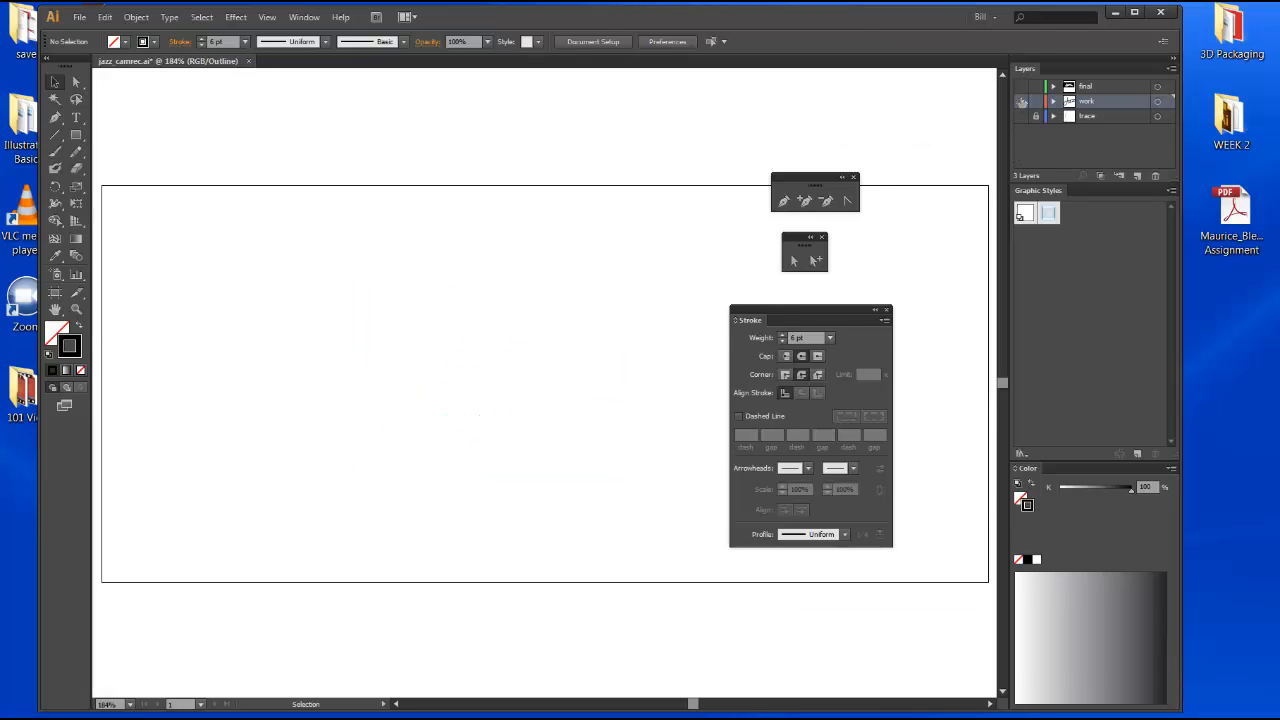
click(1022, 88)
key(ctrl+y)
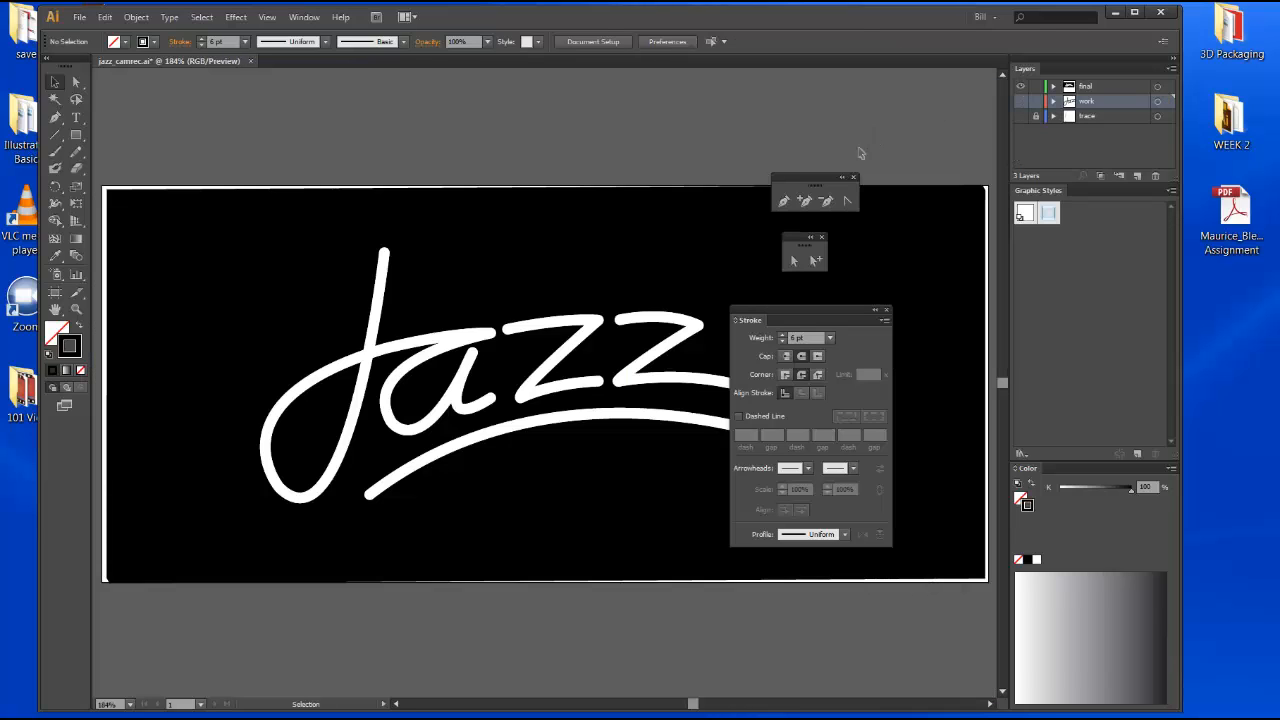
drag(821, 177, 900, 110)
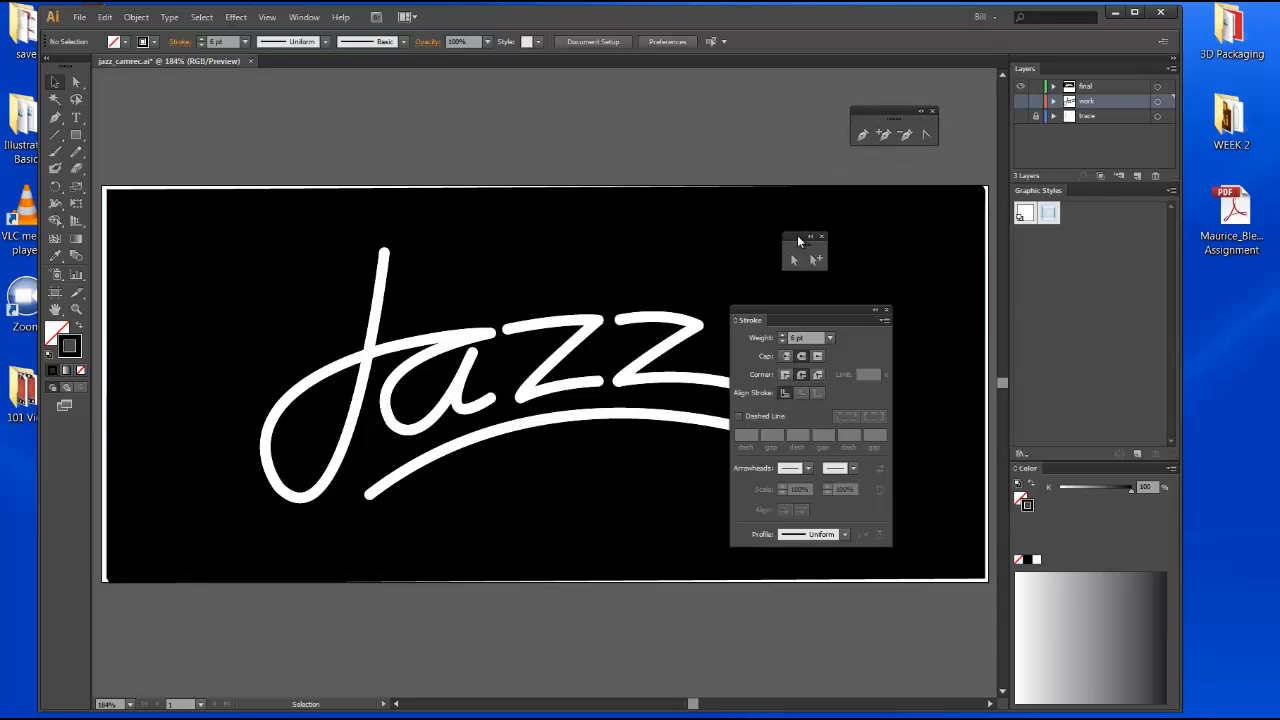
drag(801, 243, 703, 131)
drag(826, 314, 1226, 295)
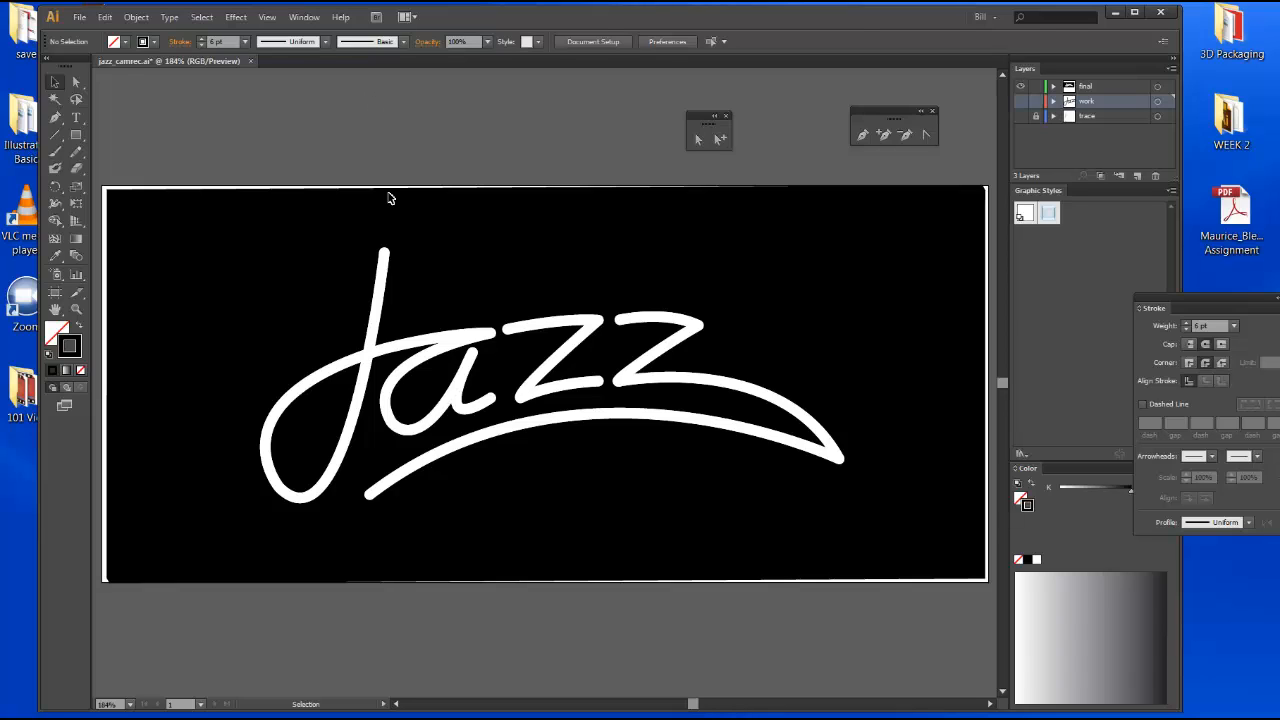
click(388, 264)
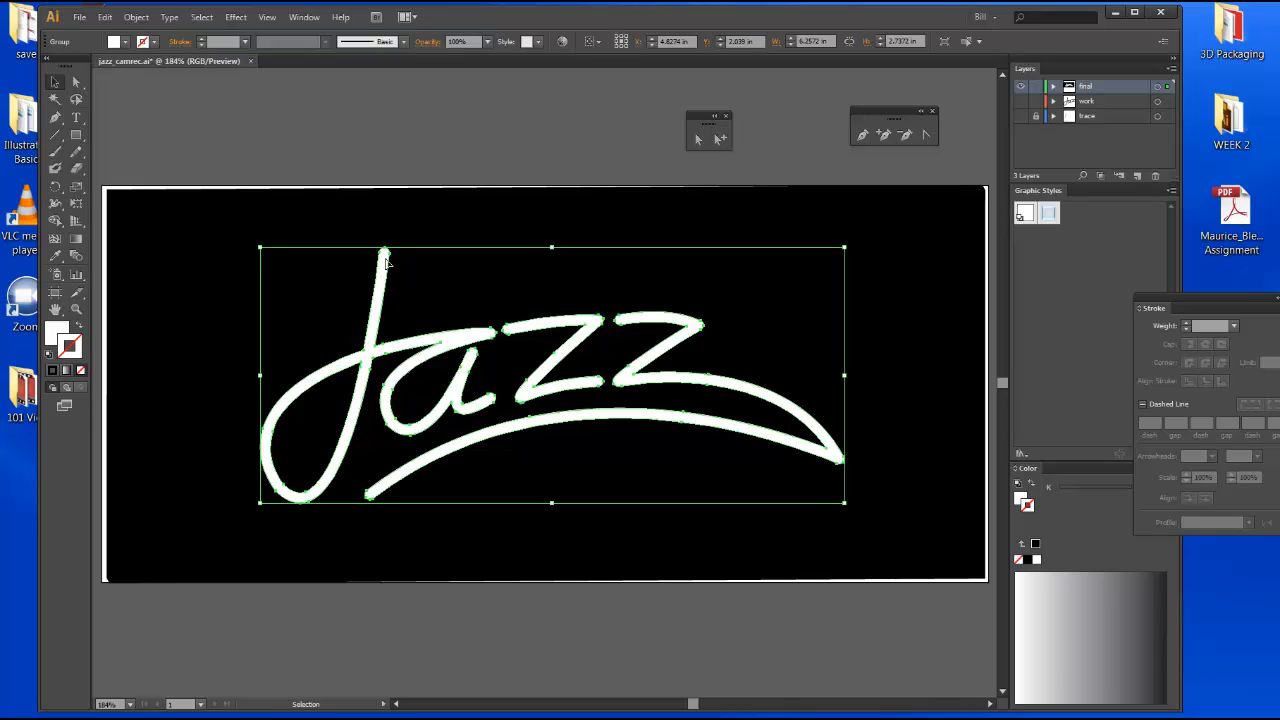
key(ctrl+shift+a)
key(ctrl+y)
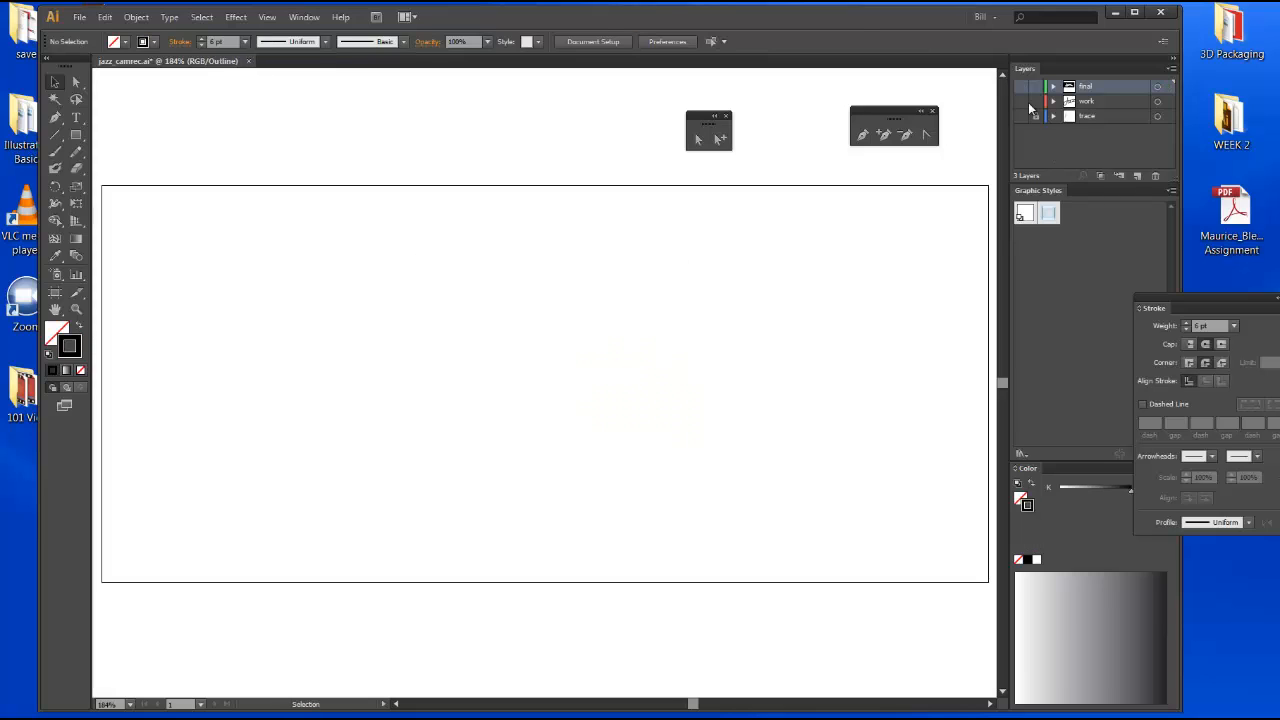
click(1028, 102)
click(1019, 103)
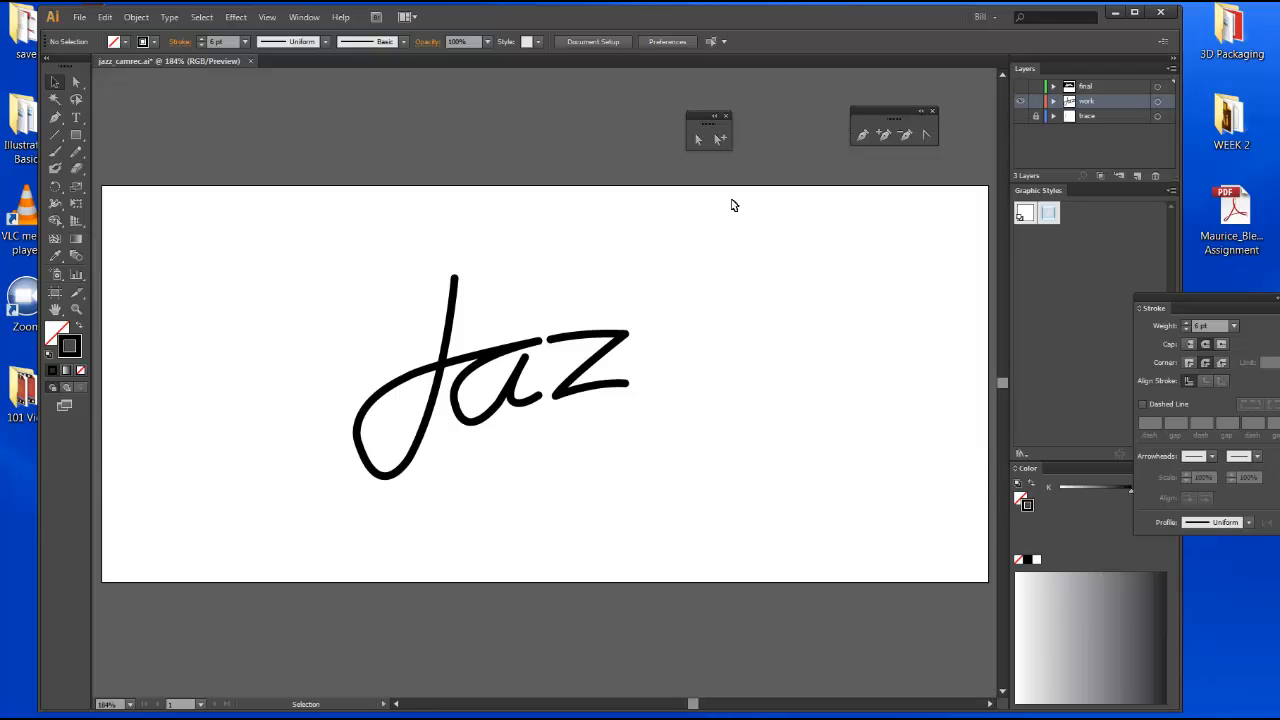
Select all the letter paths and convert their strokes to filled shapes with Outline Stroke.
drag(365, 261, 642, 473)
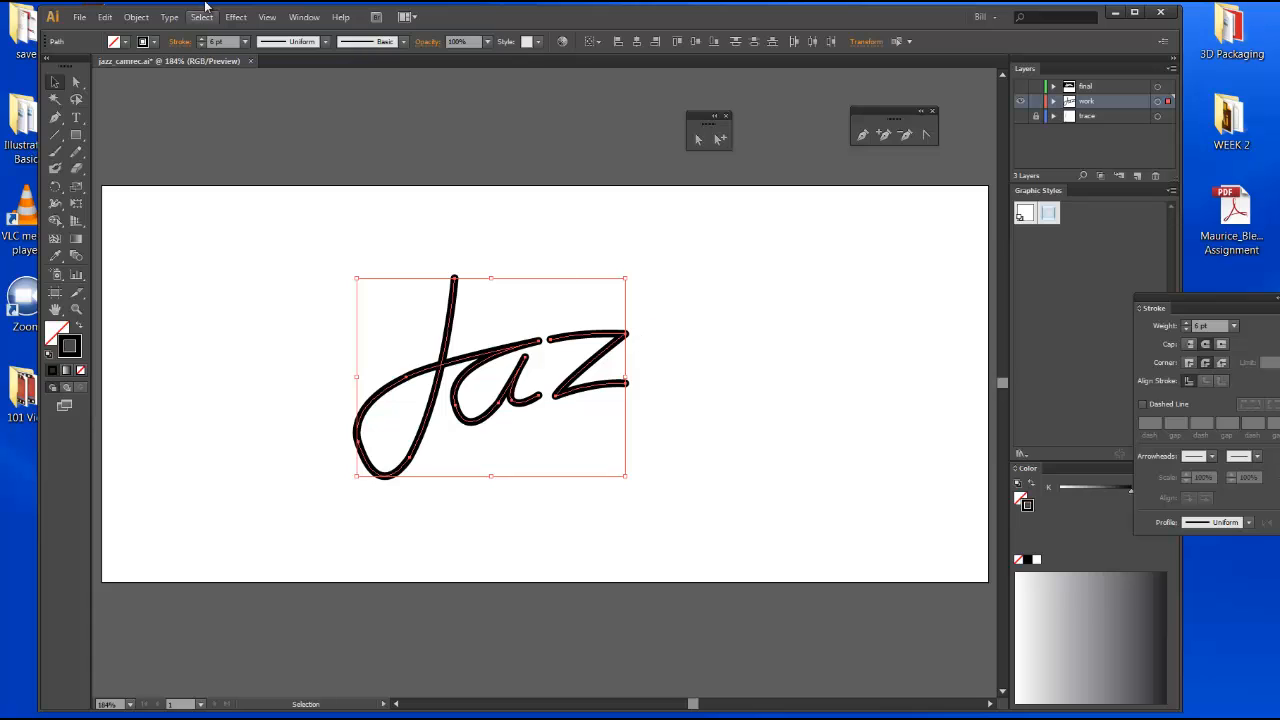
click(131, 22)
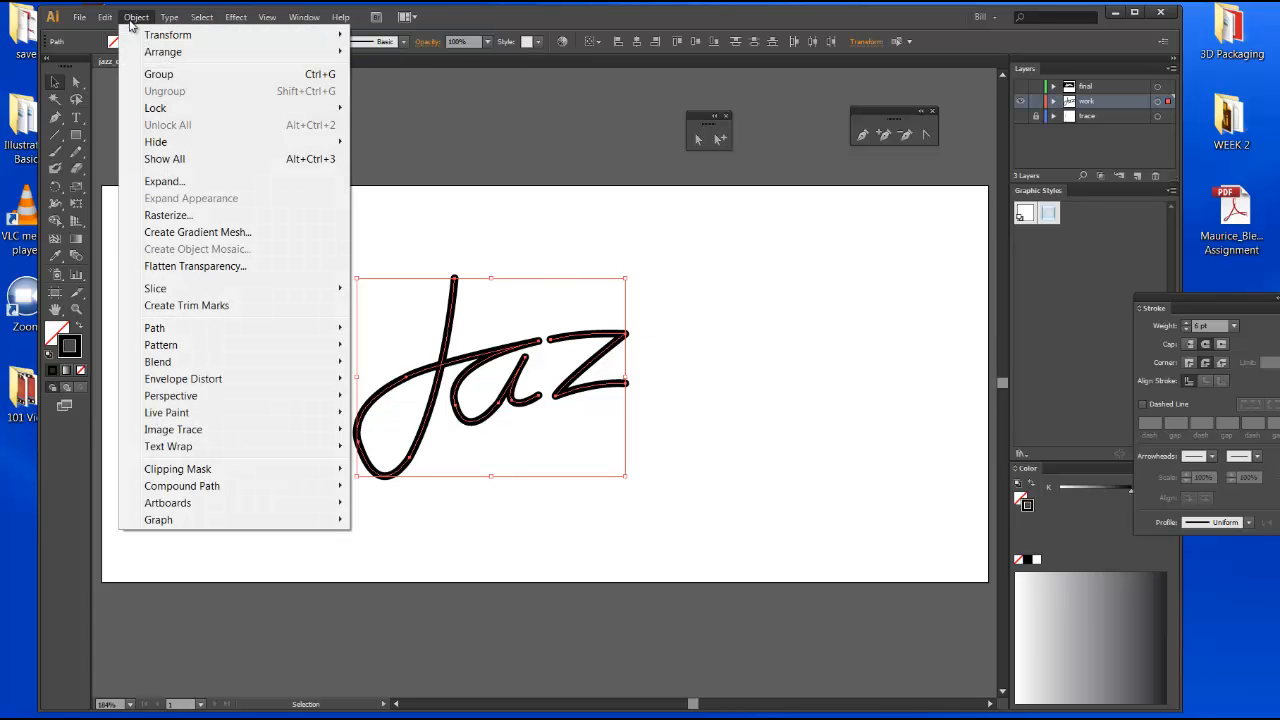
mouse_move(174, 330)
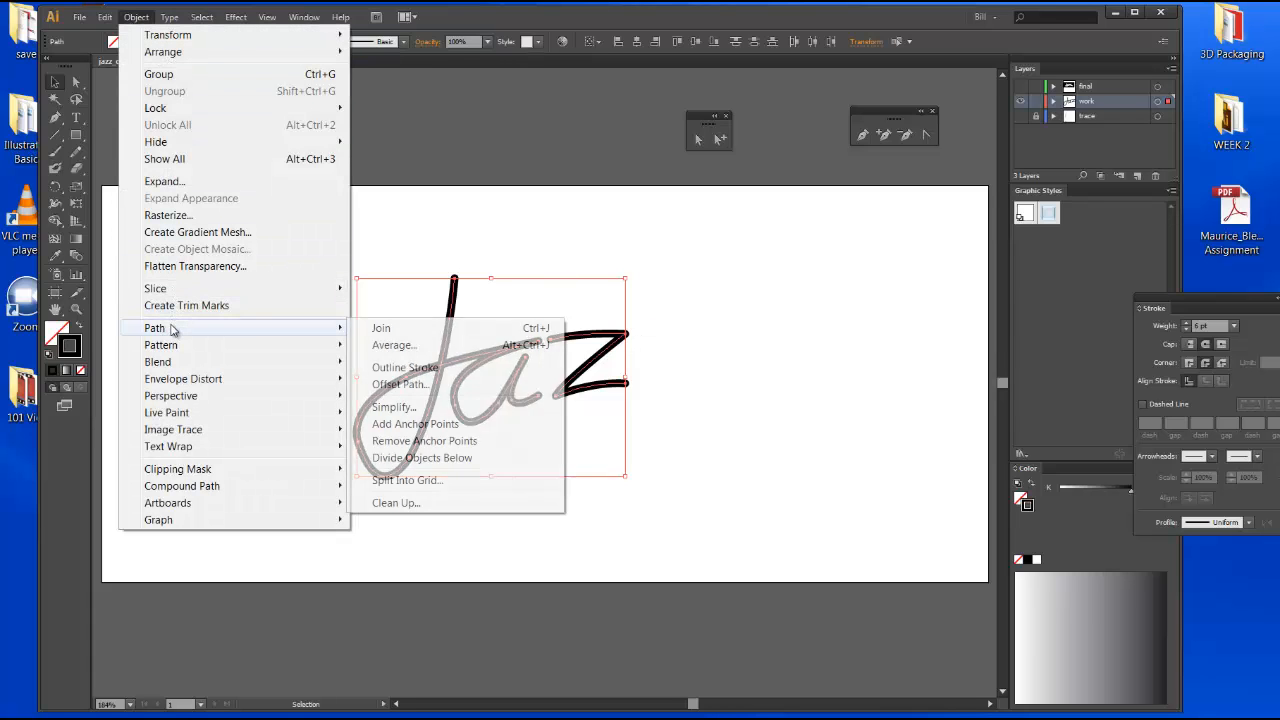
click(440, 368)
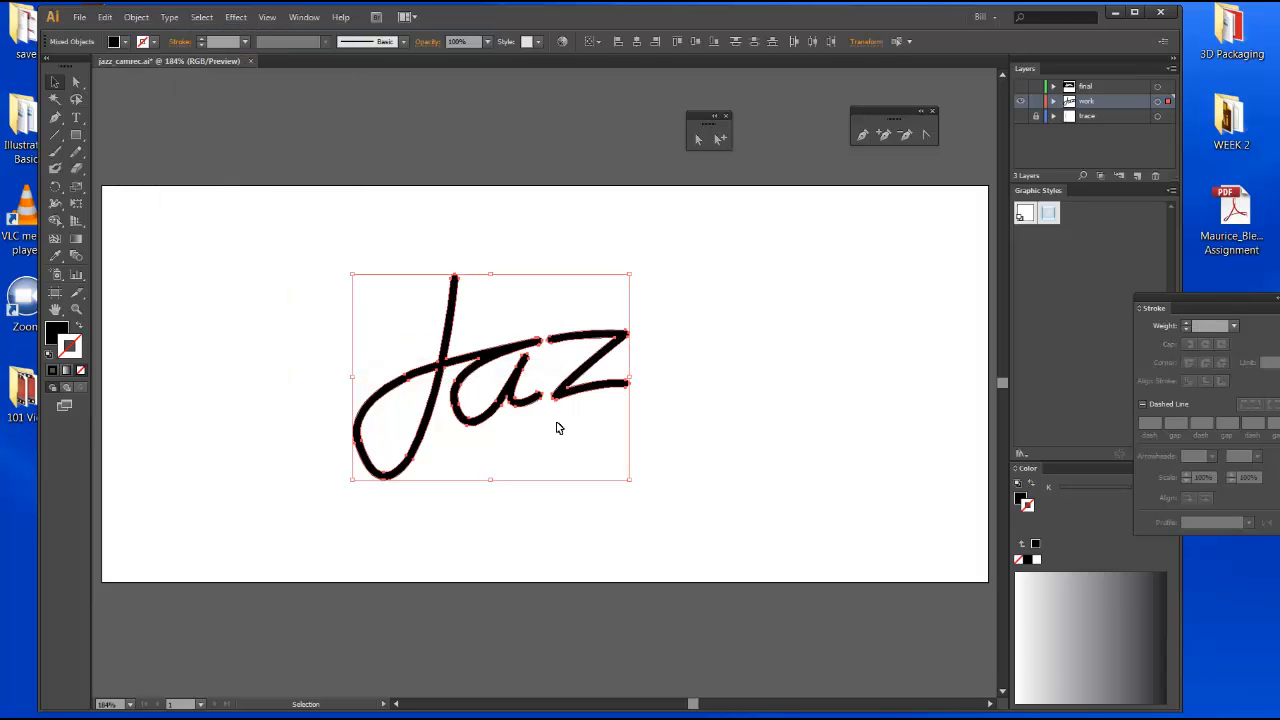
click(752, 310)
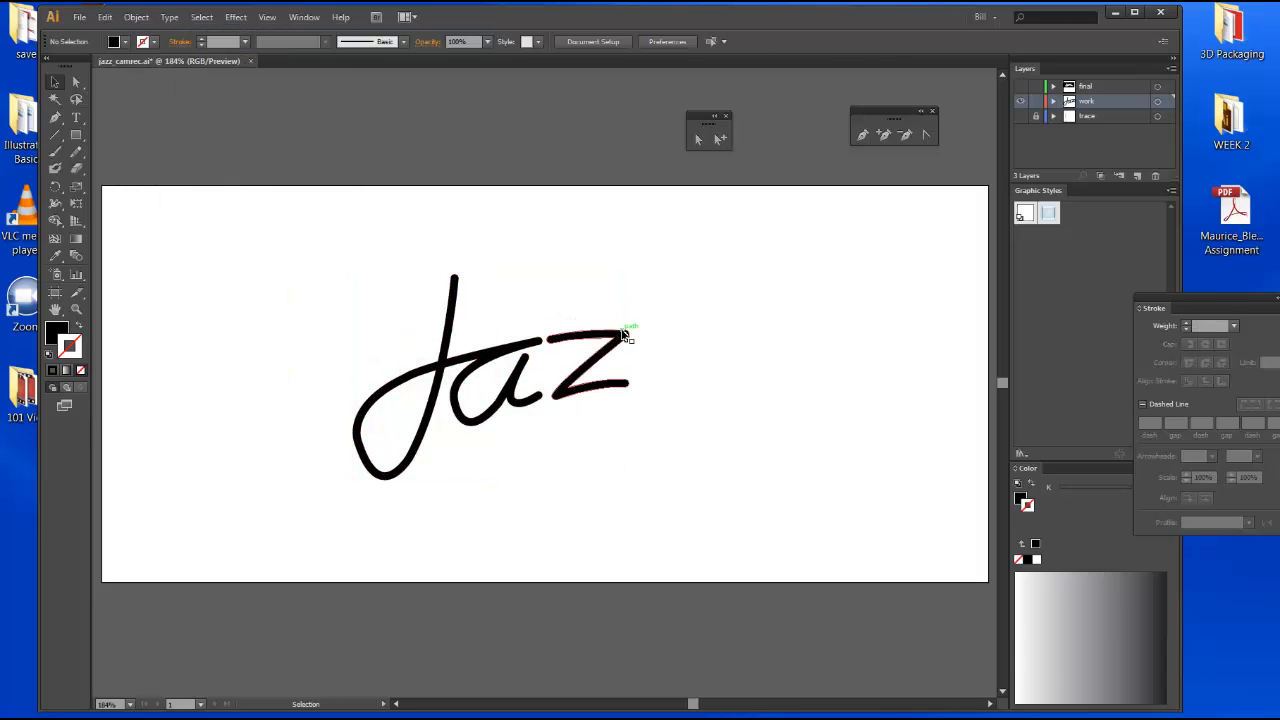
Select all the outlined letter paths and fill them with white.
click(622, 333)
click(726, 349)
drag(523, 318, 627, 352)
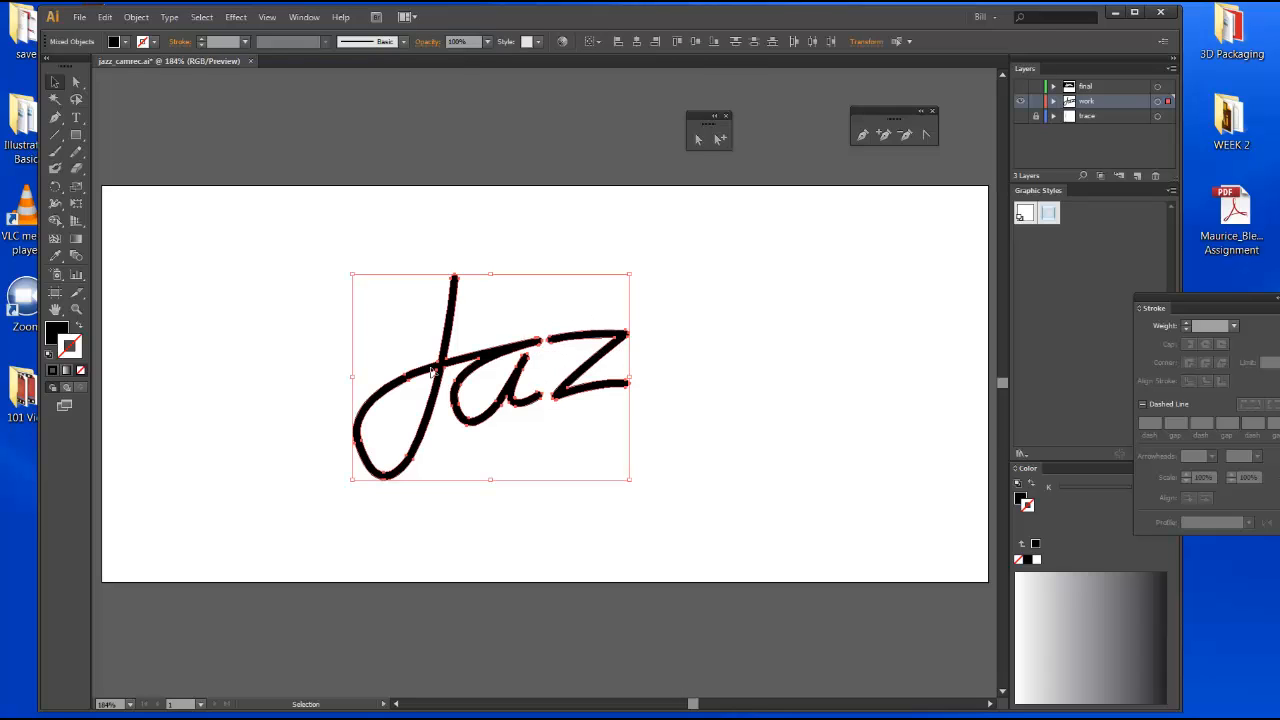
click(54, 338)
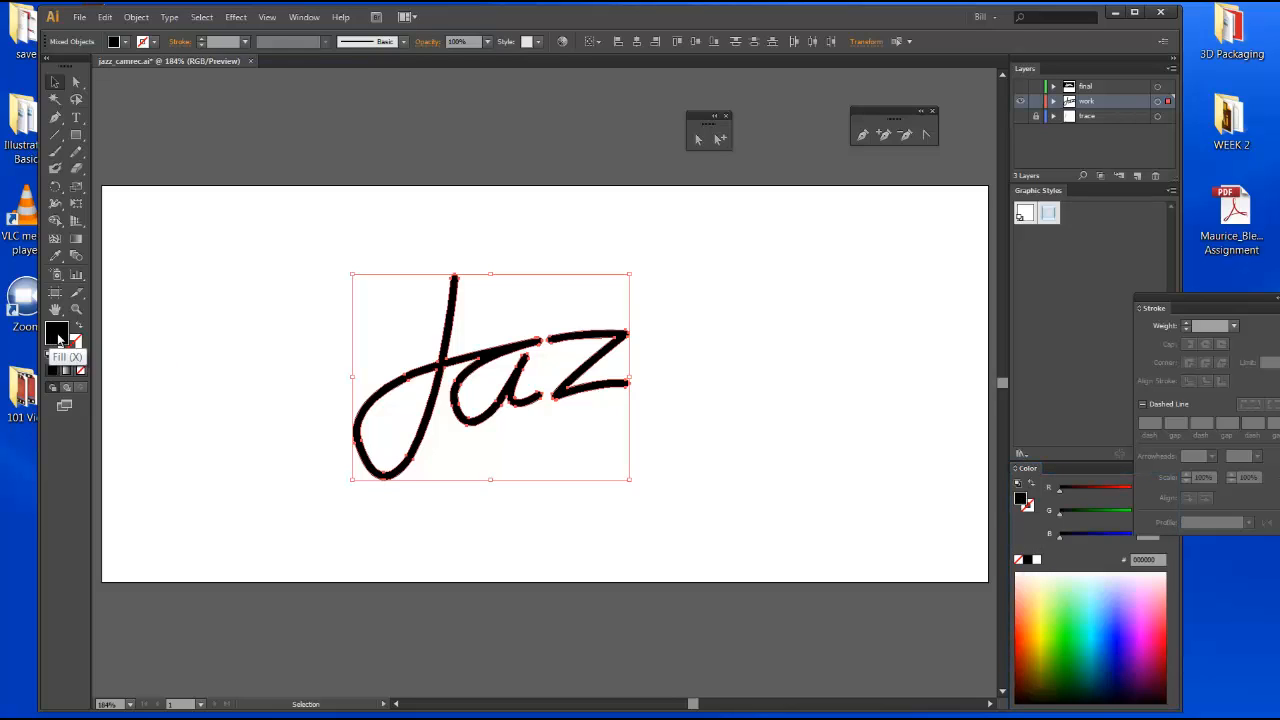
click(1037, 561)
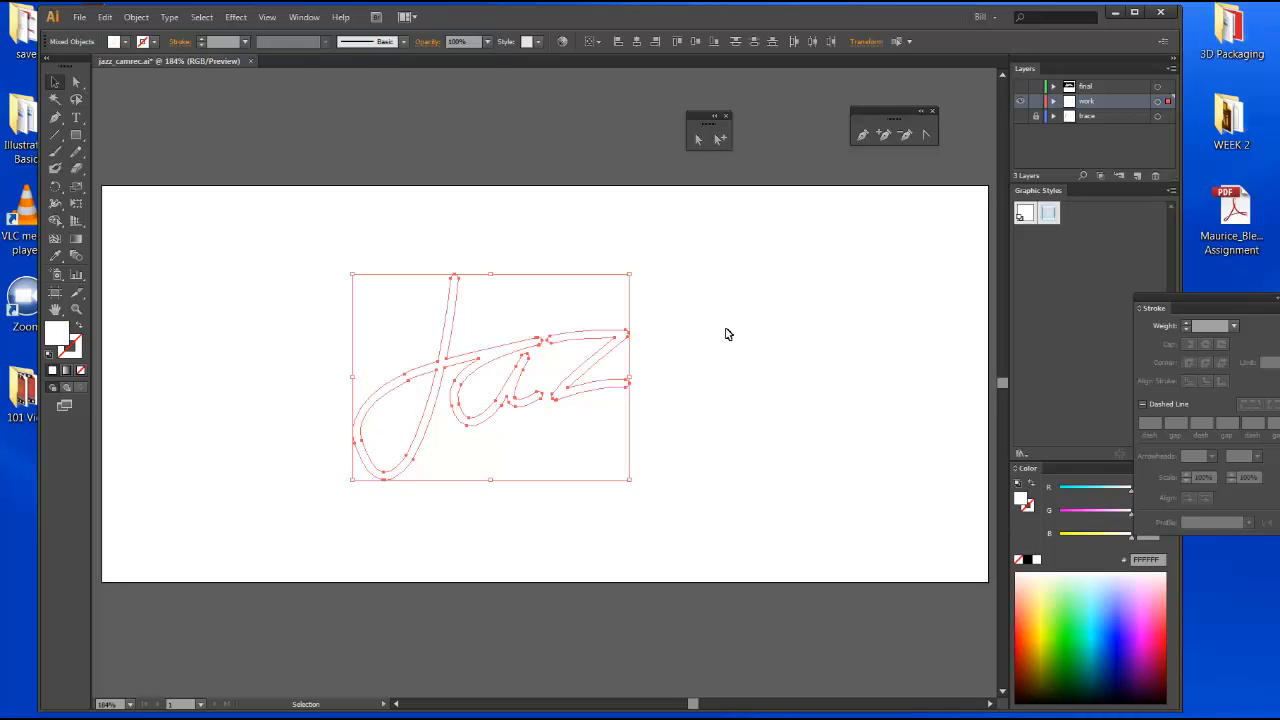
Deselect the letters and show the final layer with the reference artwork.
click(680, 339)
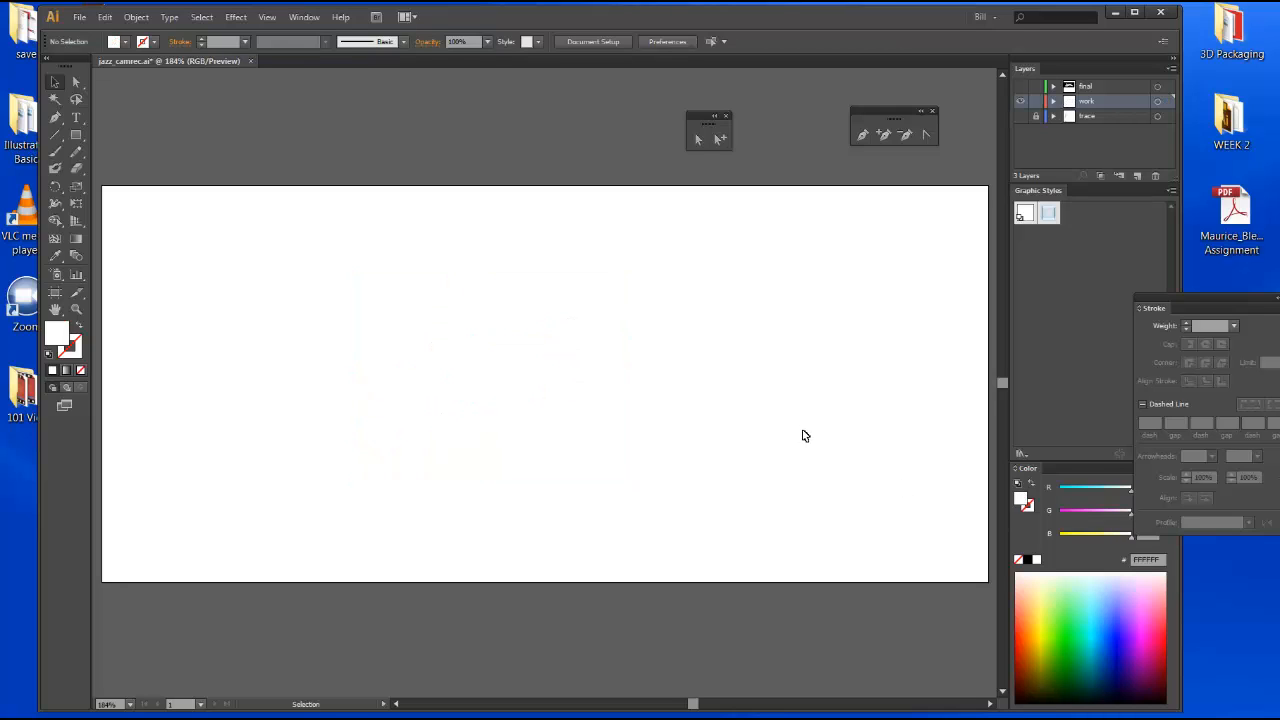
click(1020, 87)
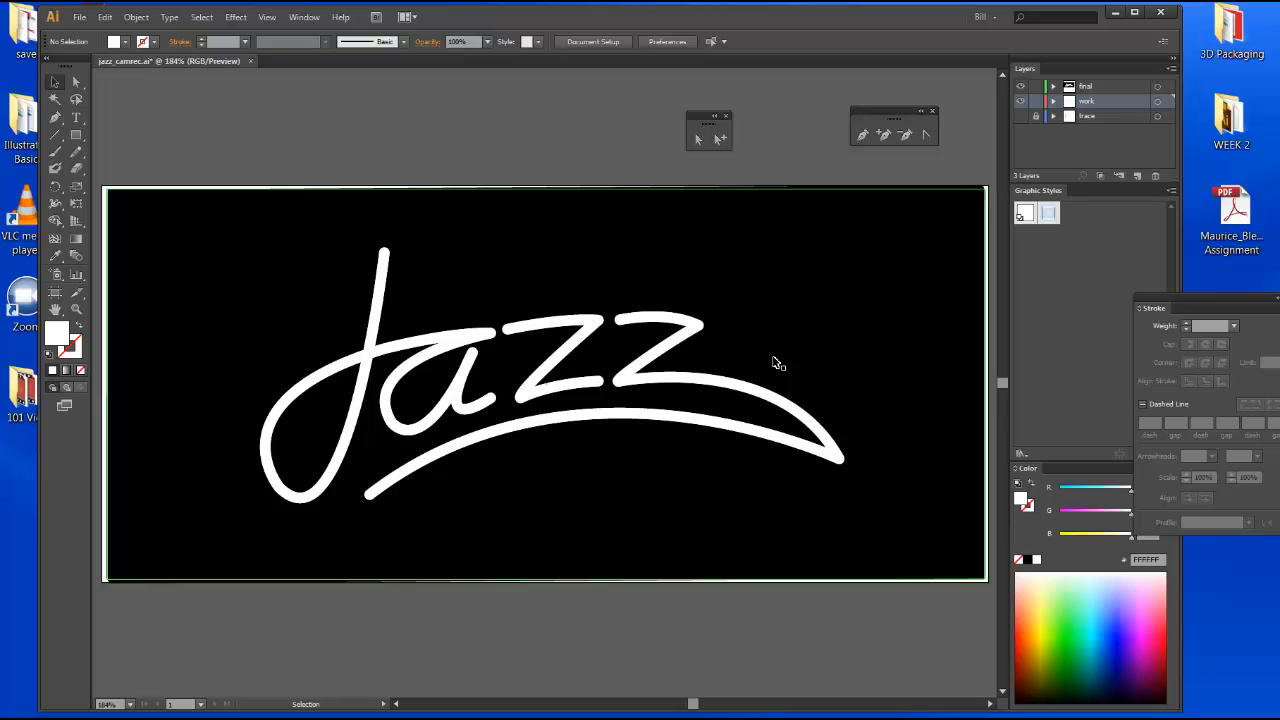
Apply 3D Extrude & Bevel to the final Jazz artwork with a custom rotation of -5°, -5°, 0° and preview on.
click(471, 340)
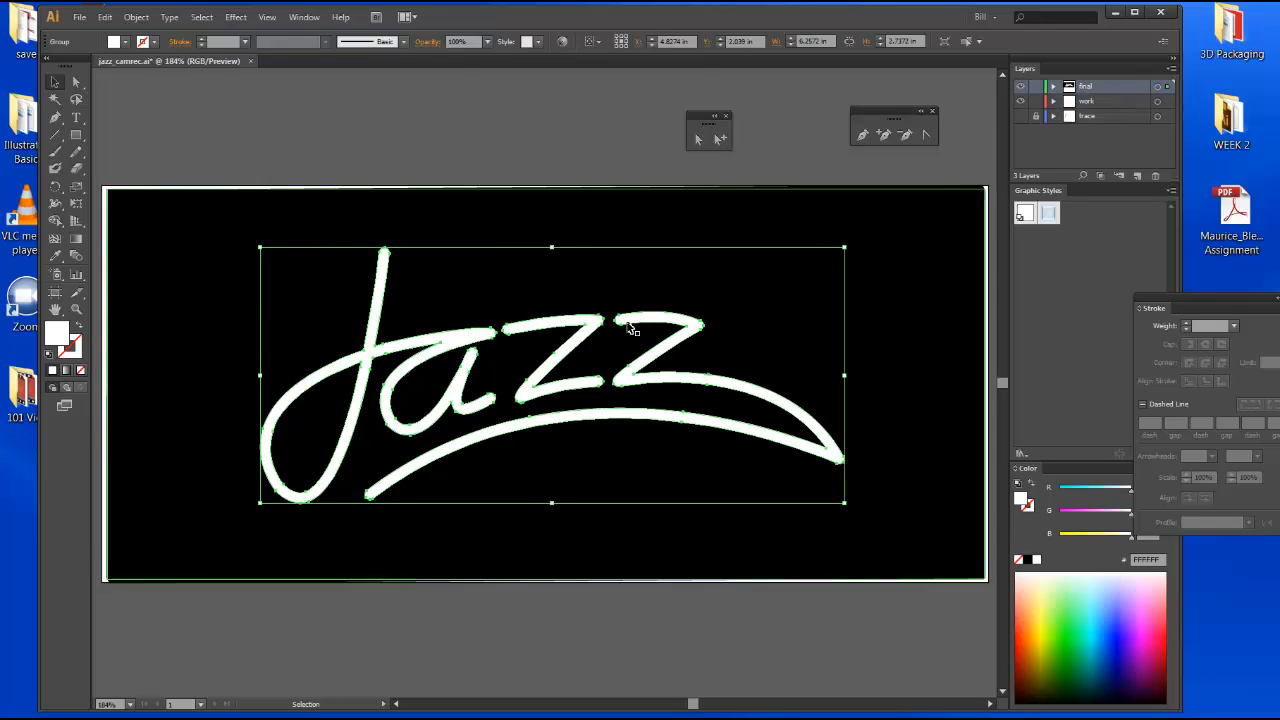
click(236, 17)
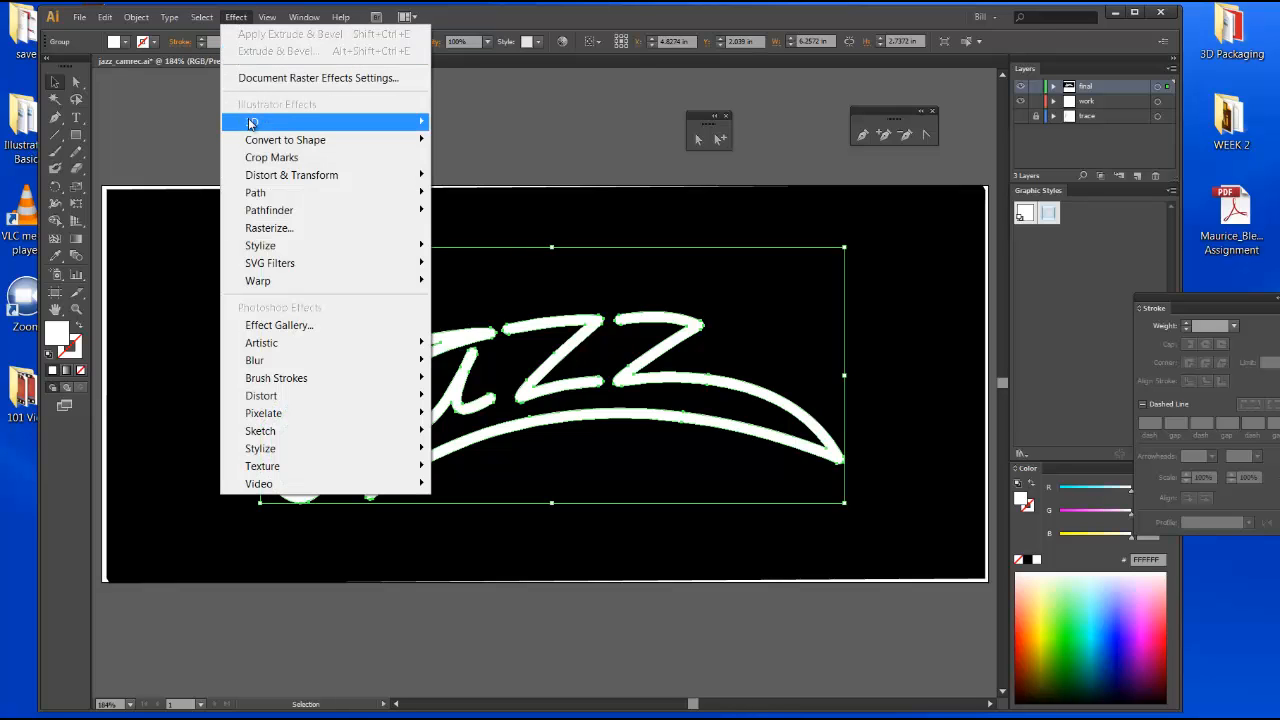
mouse_move(252, 122)
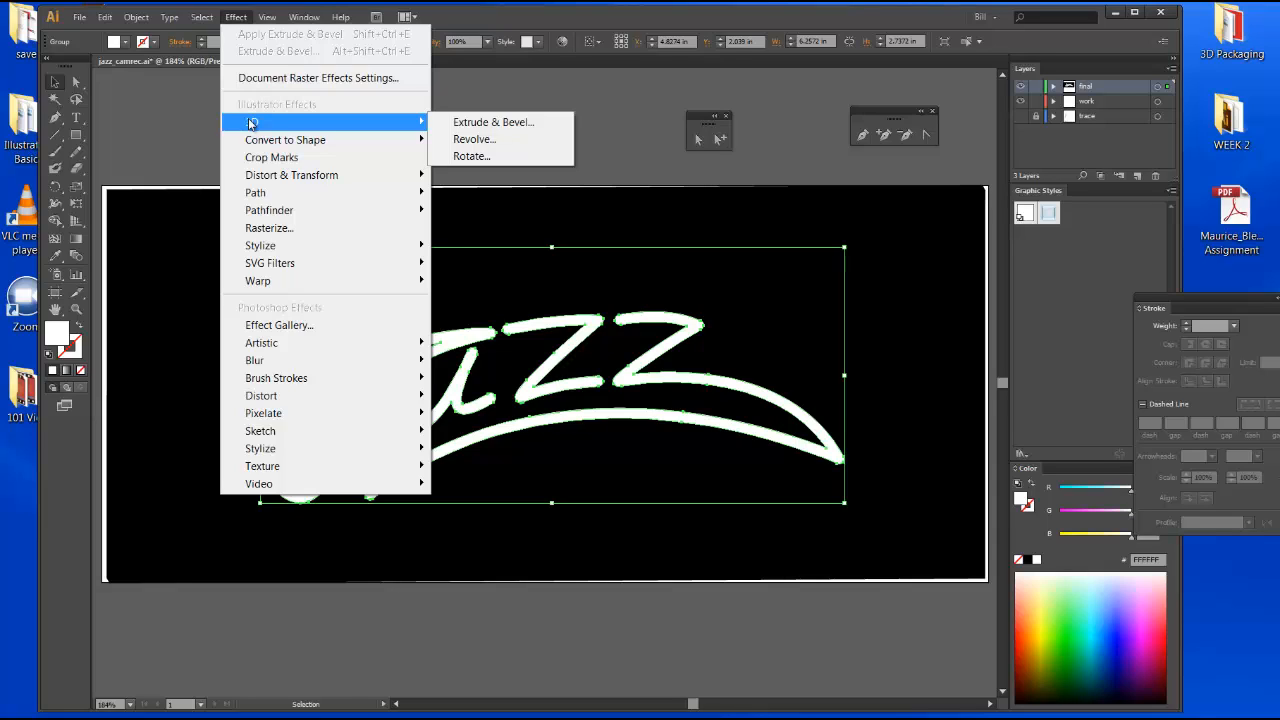
click(531, 123)
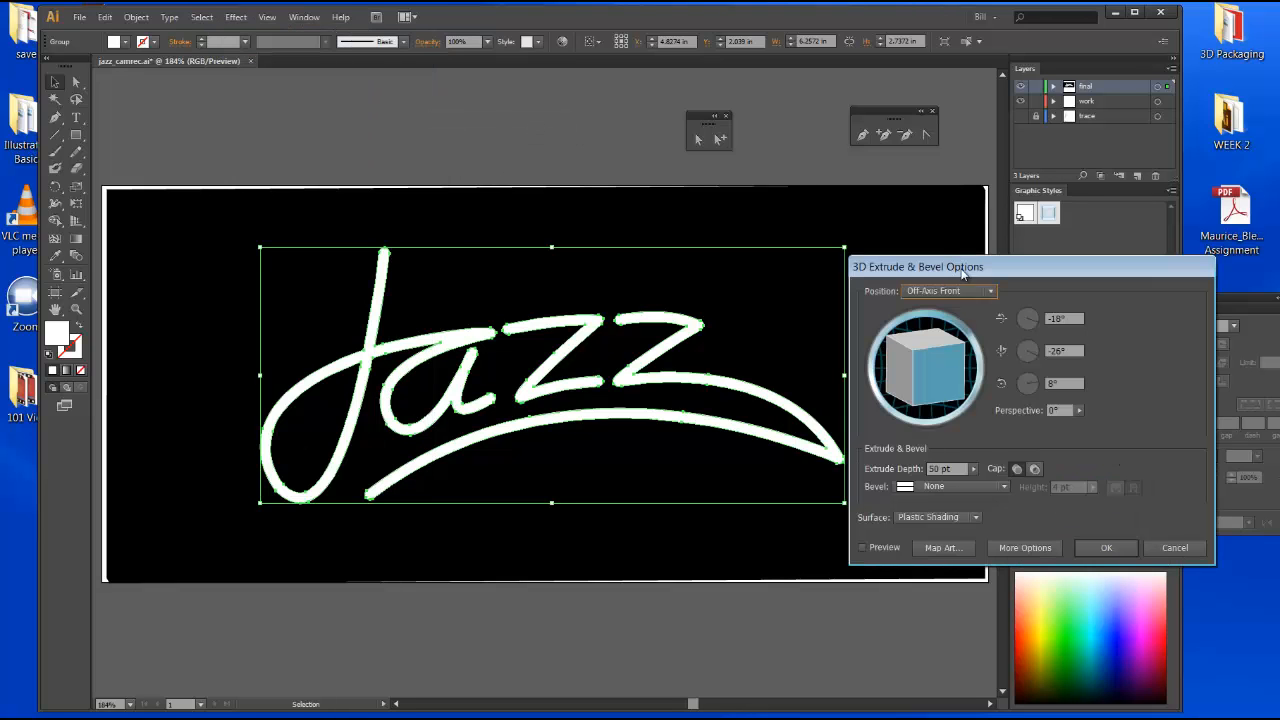
drag(962, 270, 962, 205)
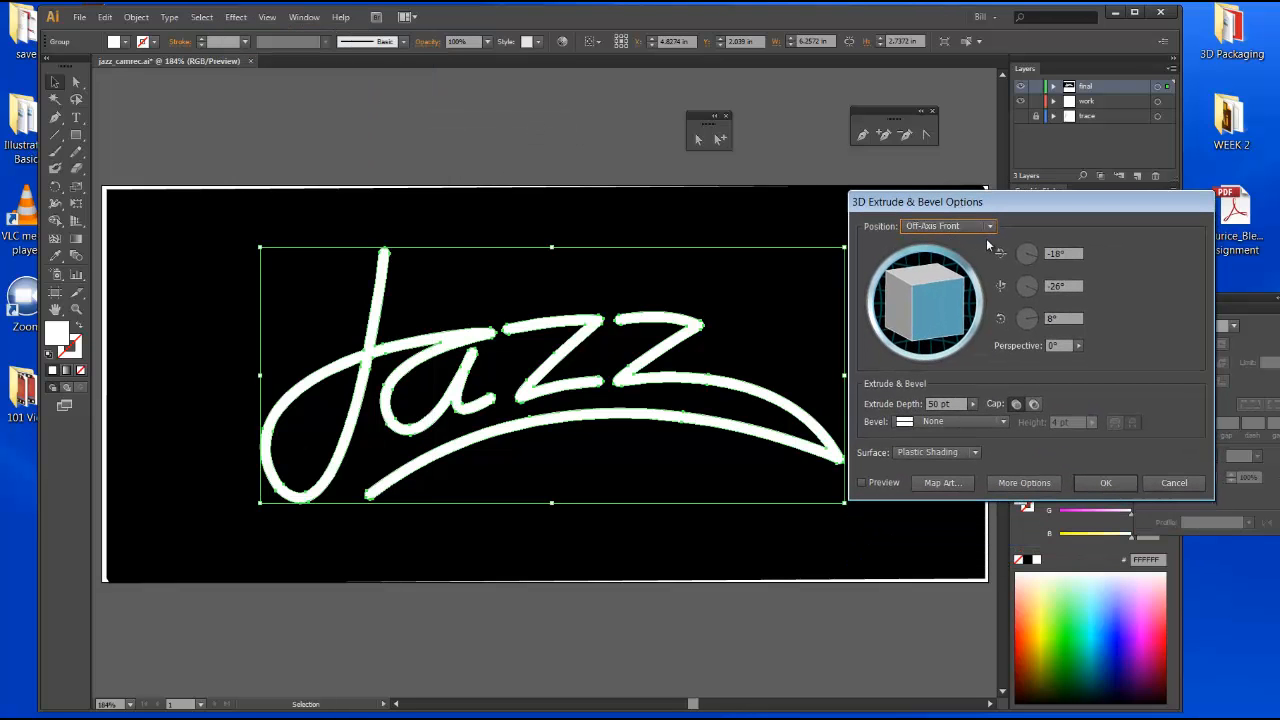
drag(966, 203, 972, 190)
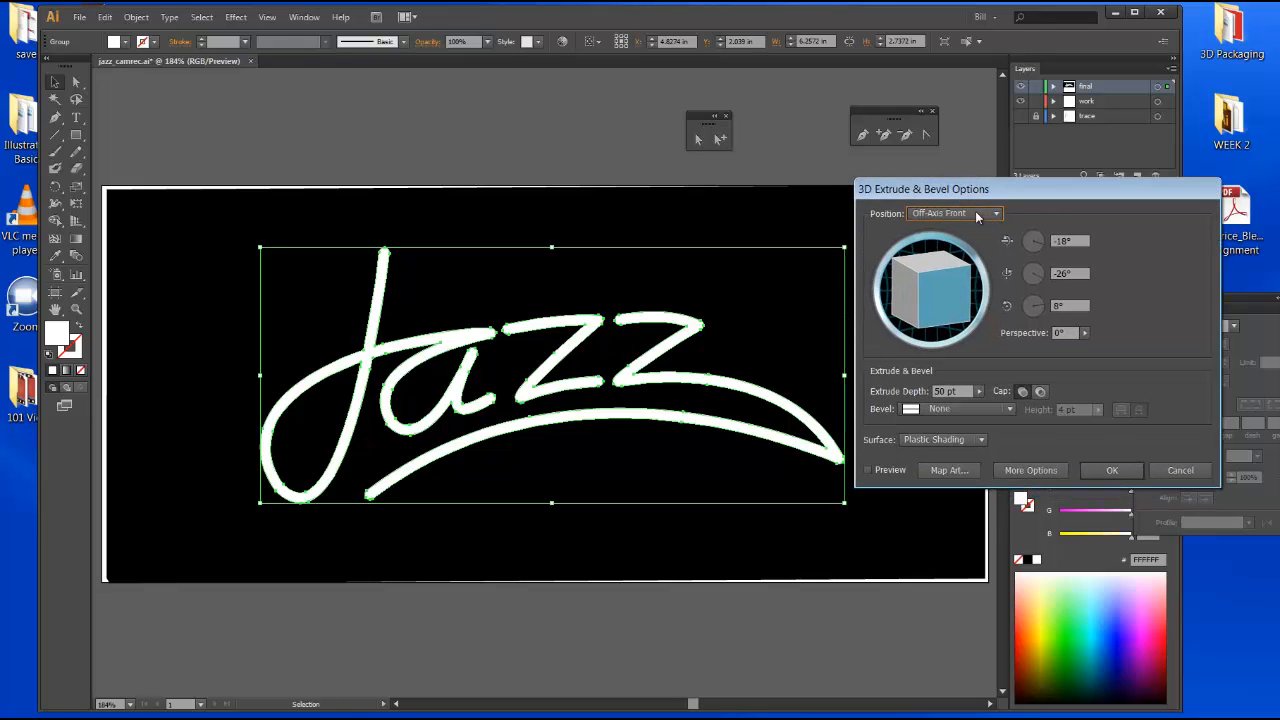
click(996, 214)
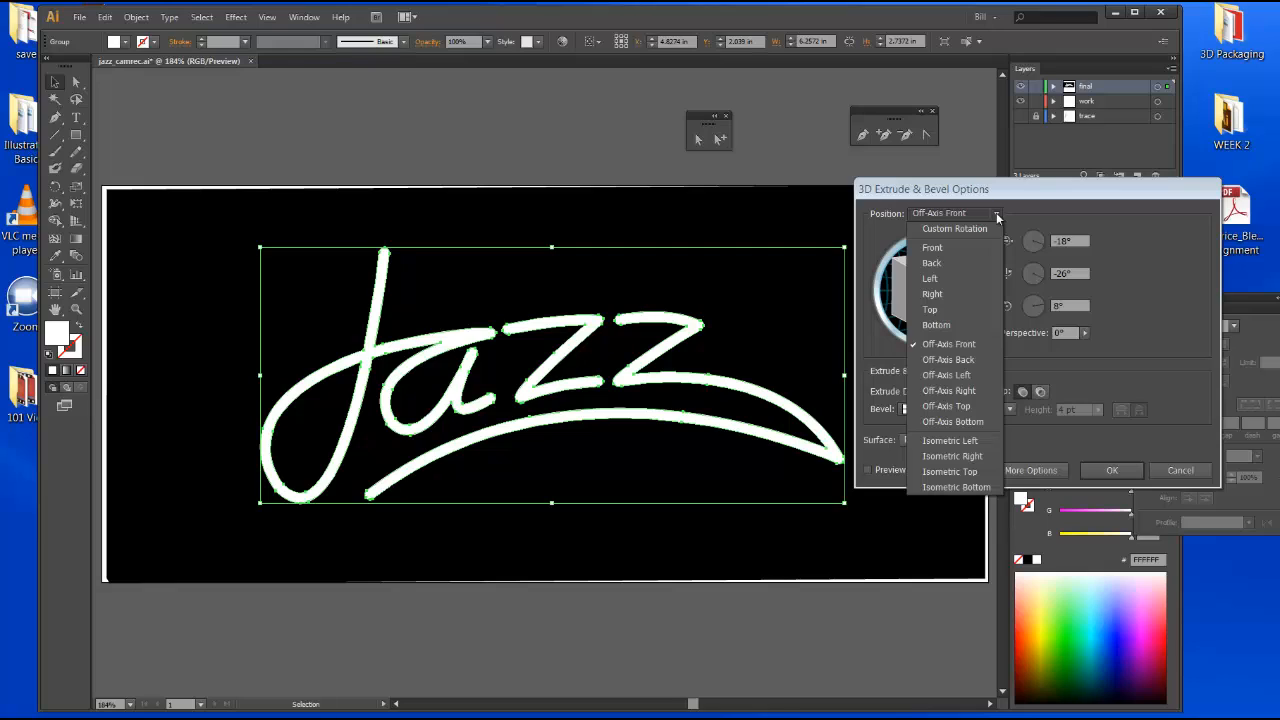
click(1017, 205)
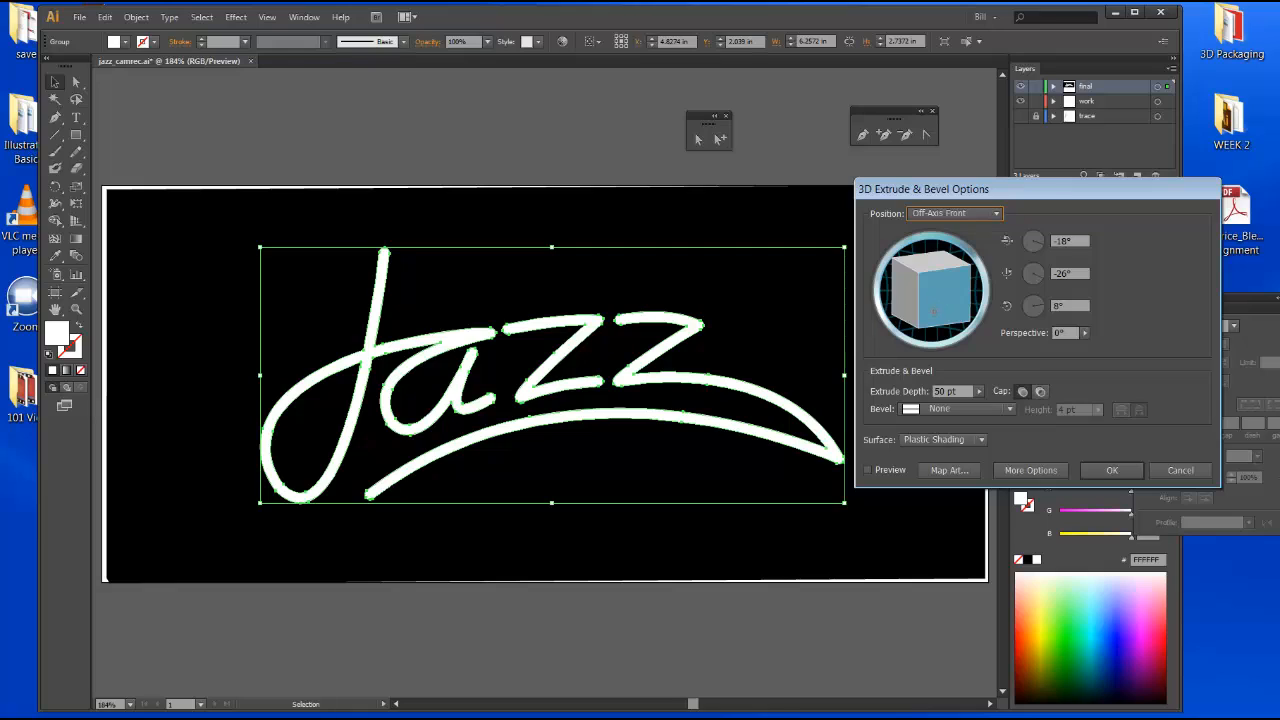
drag(931, 321, 960, 273)
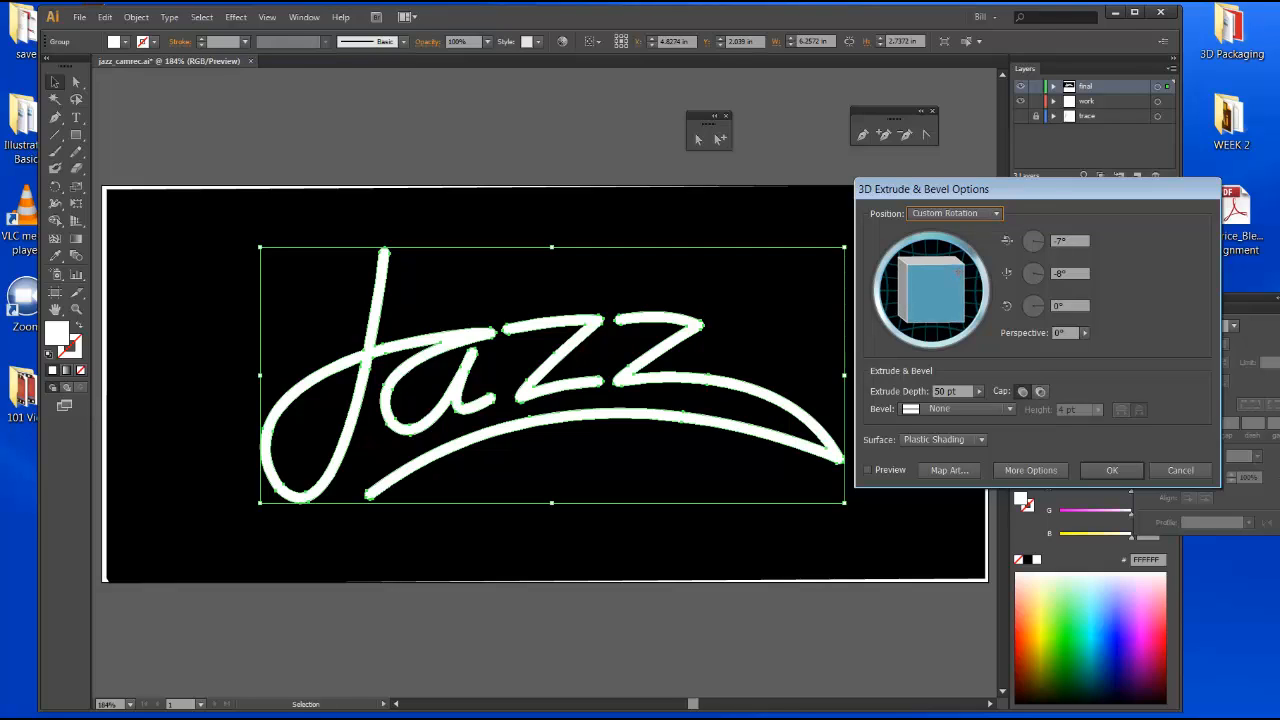
drag(917, 315, 962, 316)
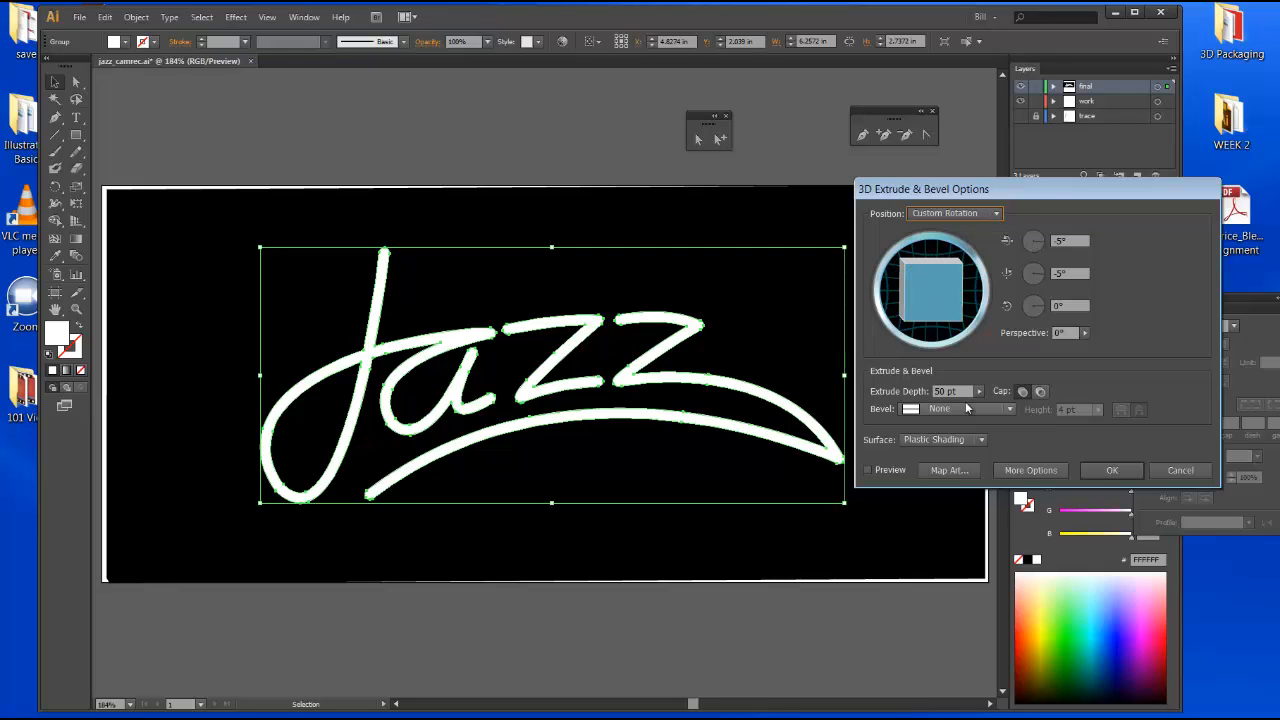
click(868, 470)
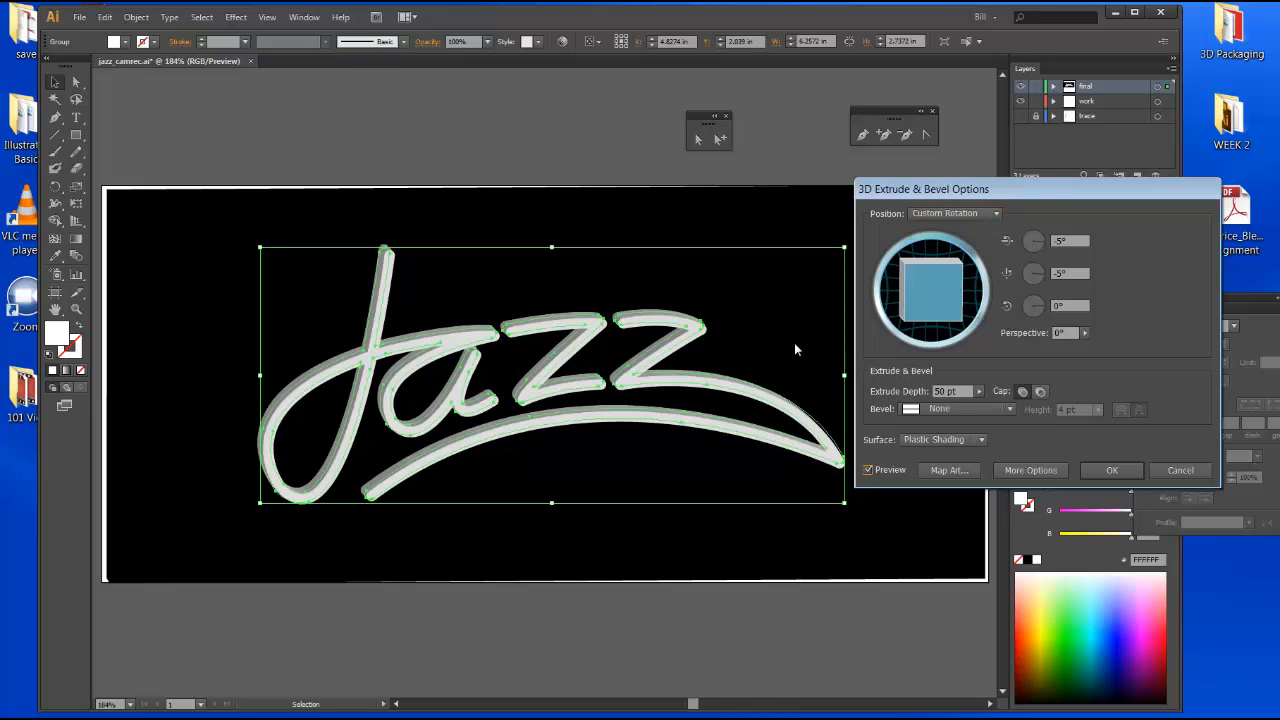
Set the extrude depth to 50 pt and confirm the 3D effect.
click(980, 393)
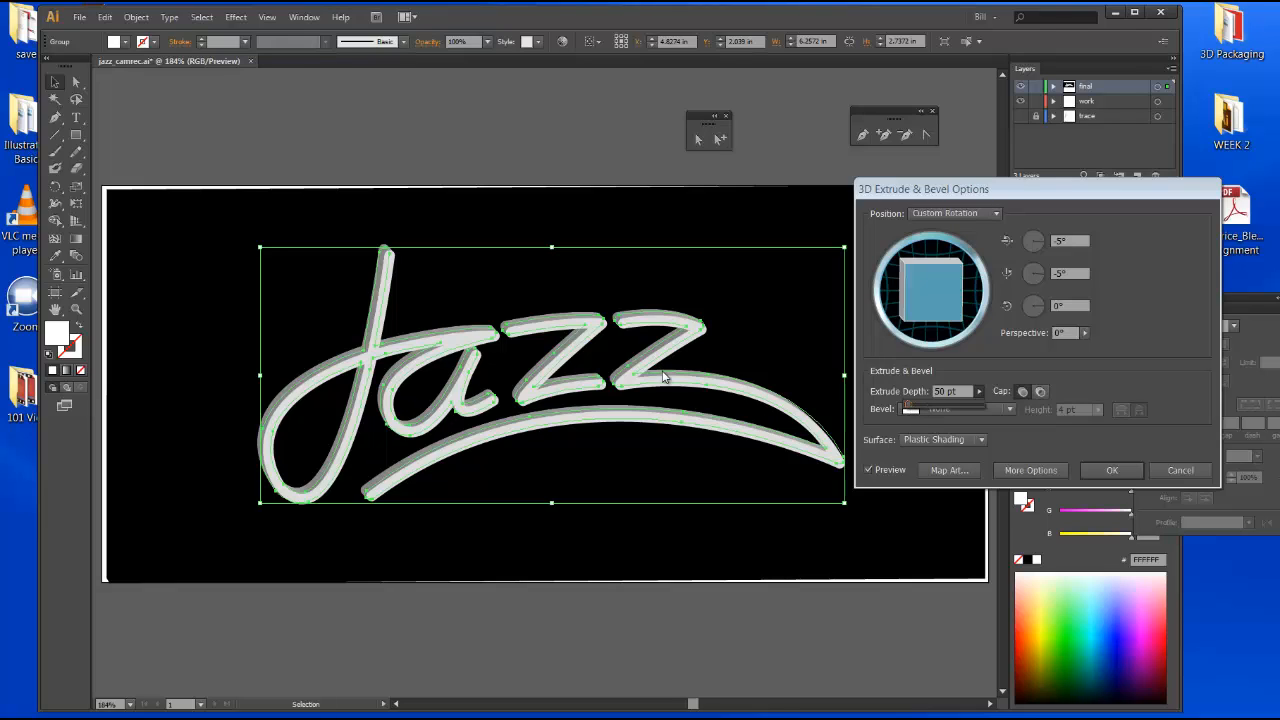
drag(909, 408, 918, 410)
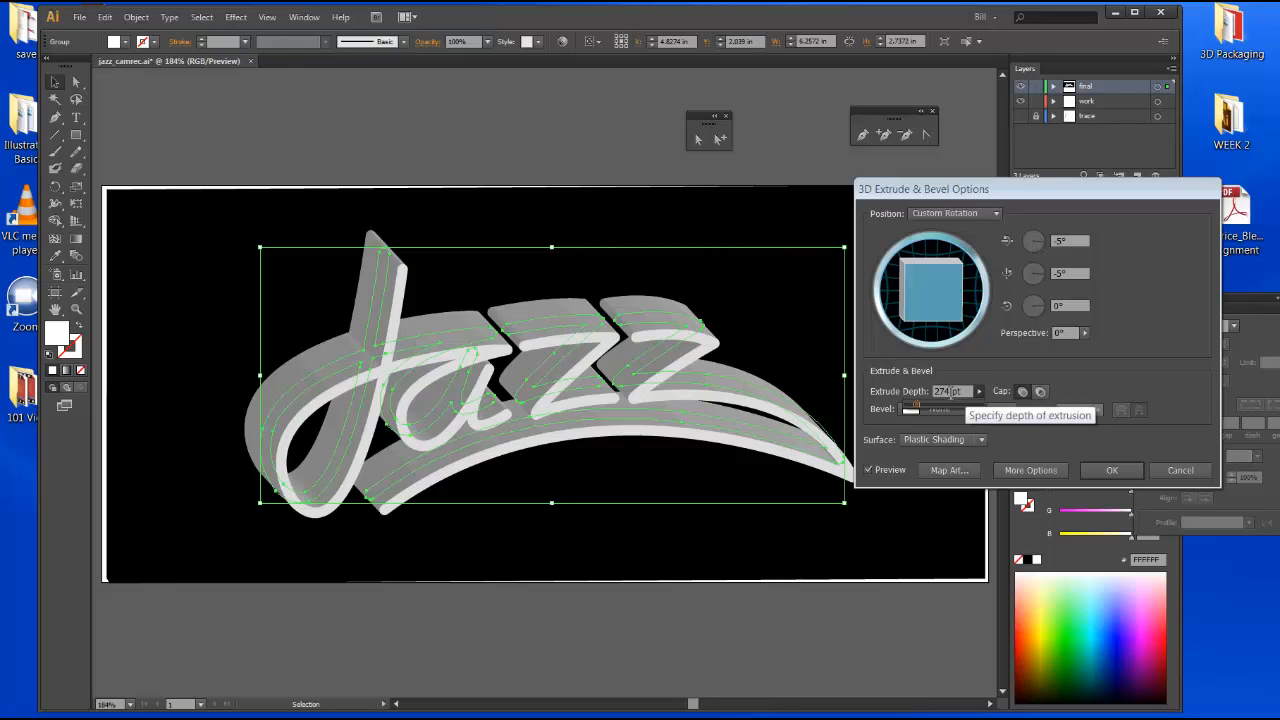
click(945, 391)
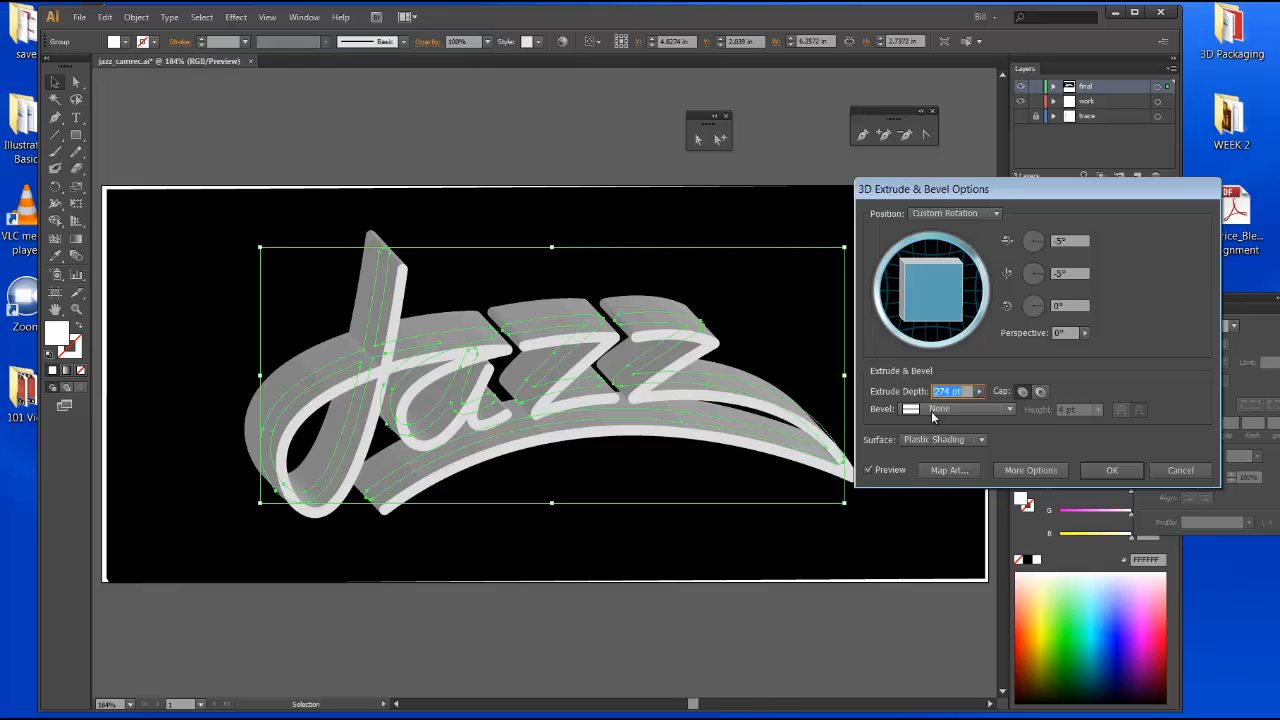
text(50)
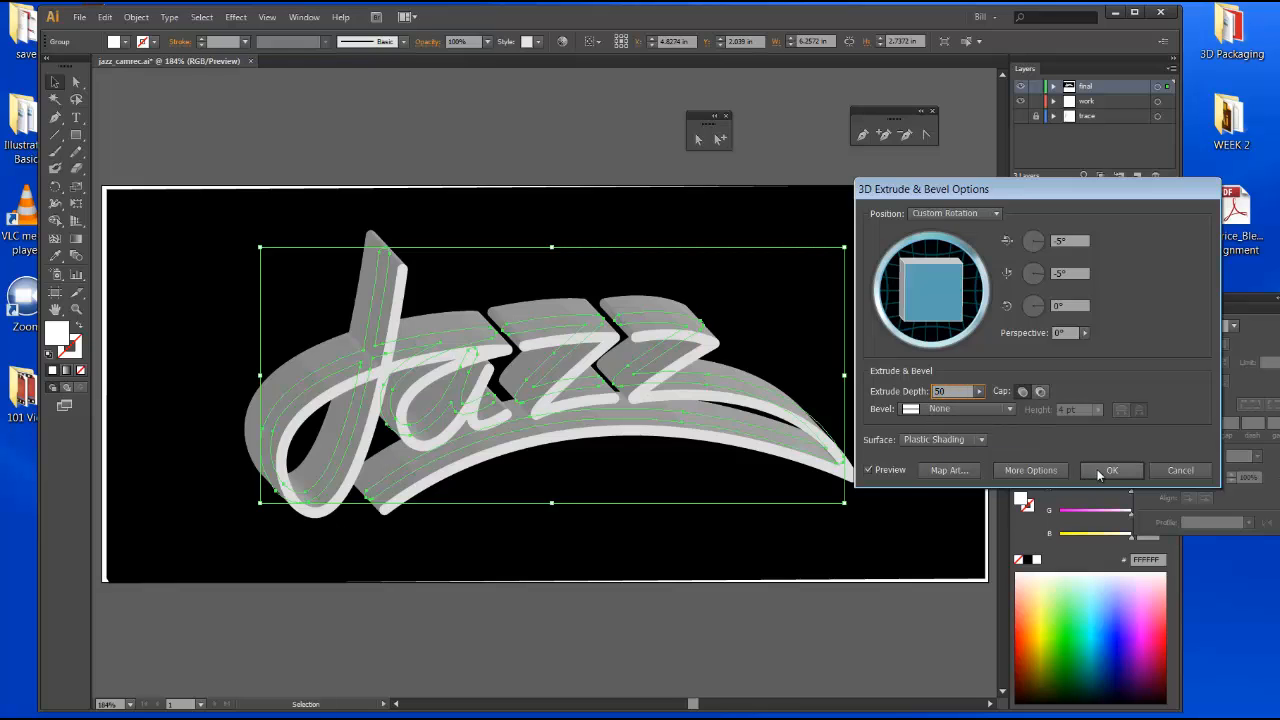
click(1108, 470)
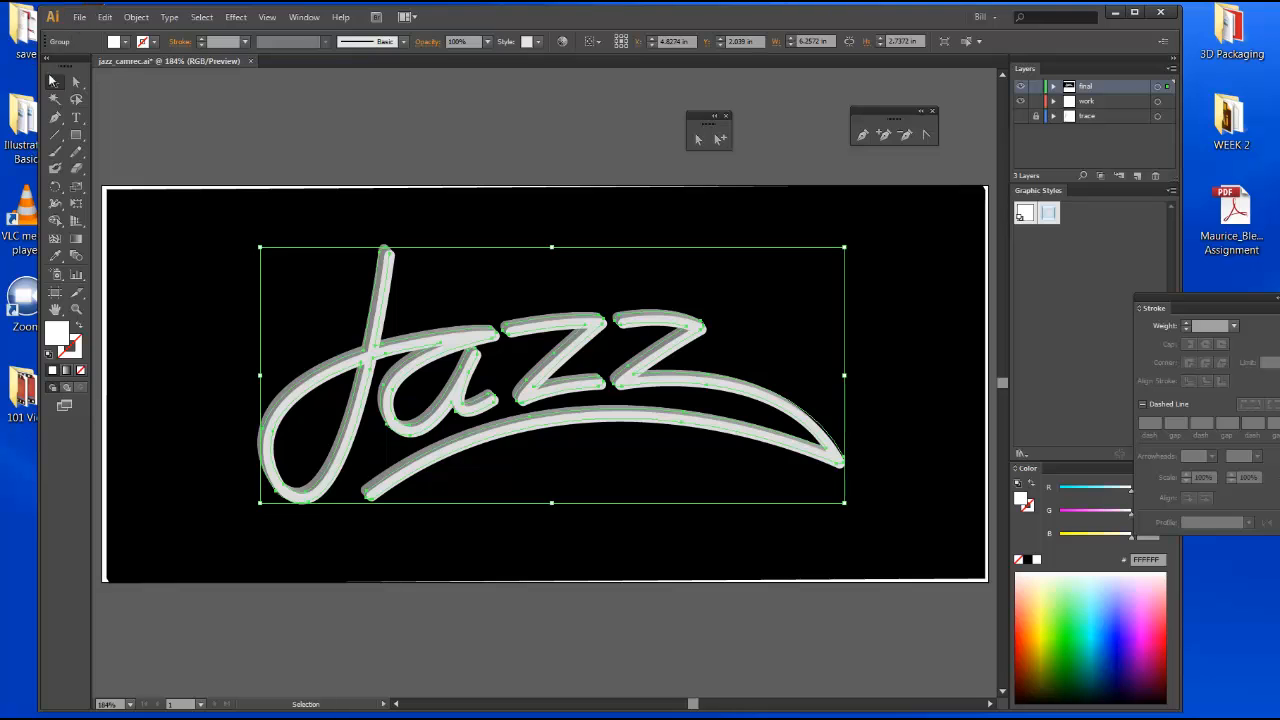
Move the 3D Jazz artwork slightly to the right and deselect it.
click(240, 115)
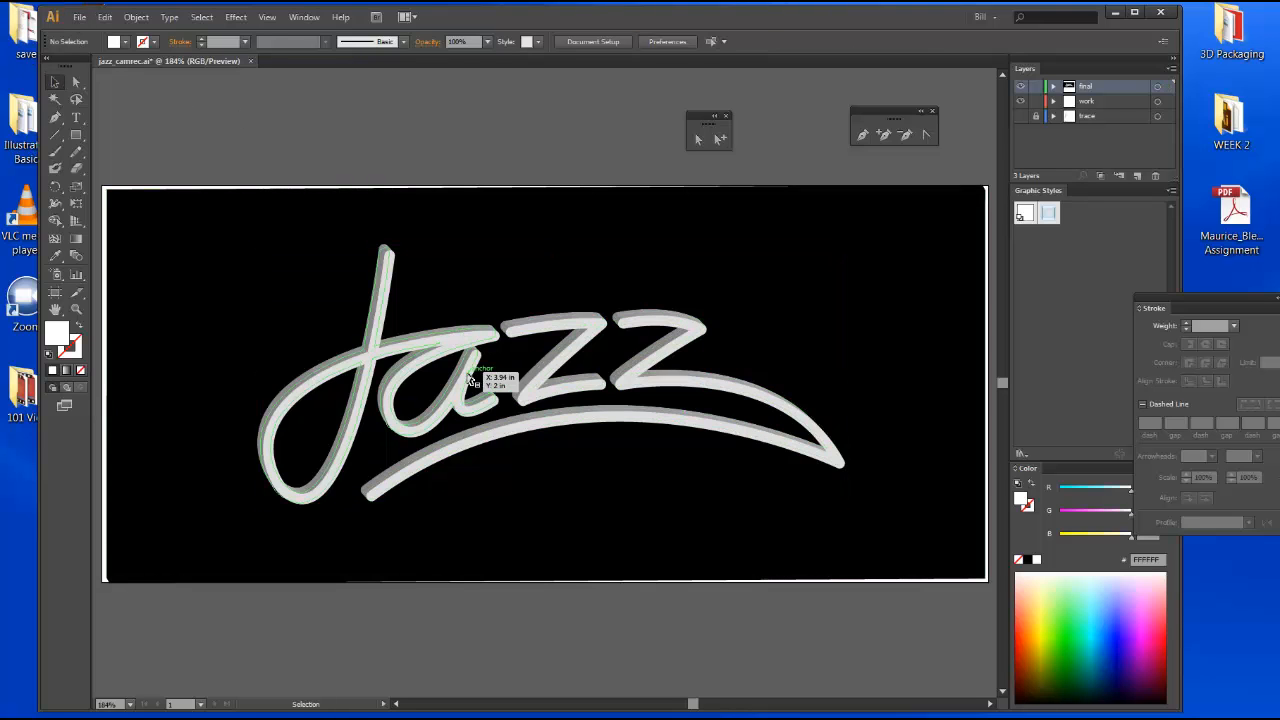
drag(468, 379, 497, 387)
click(386, 129)
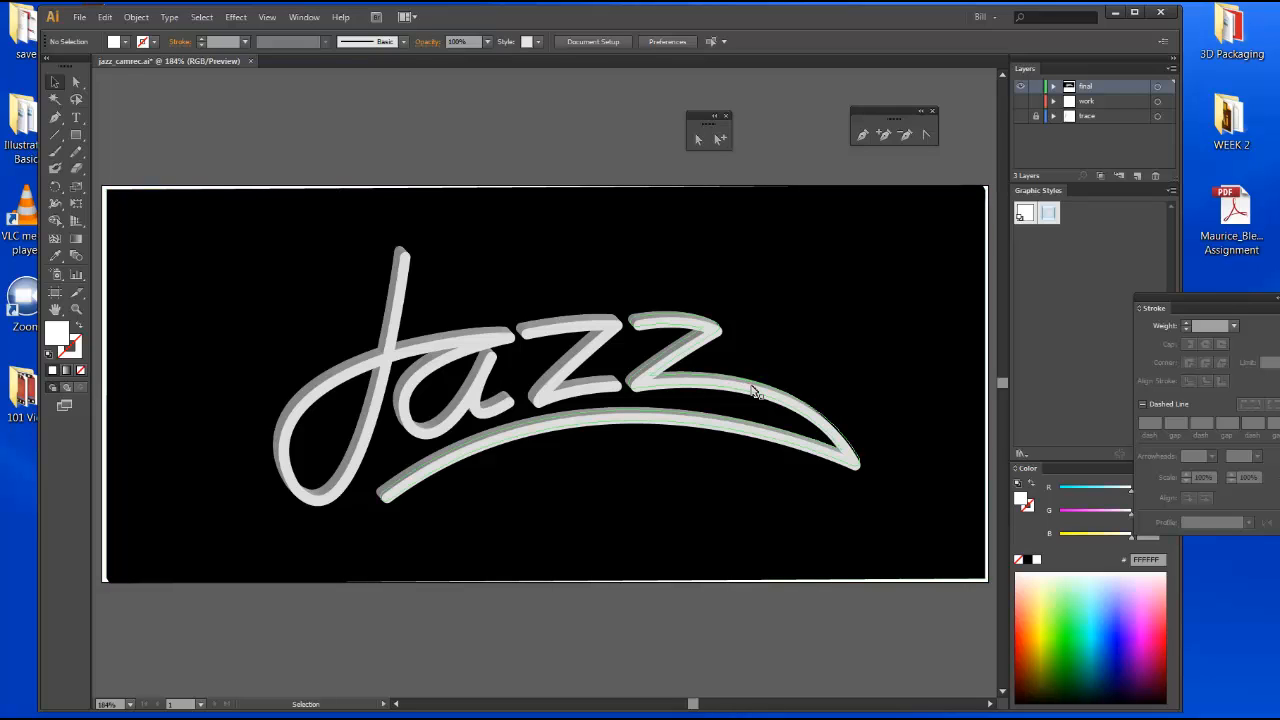
click(688, 356)
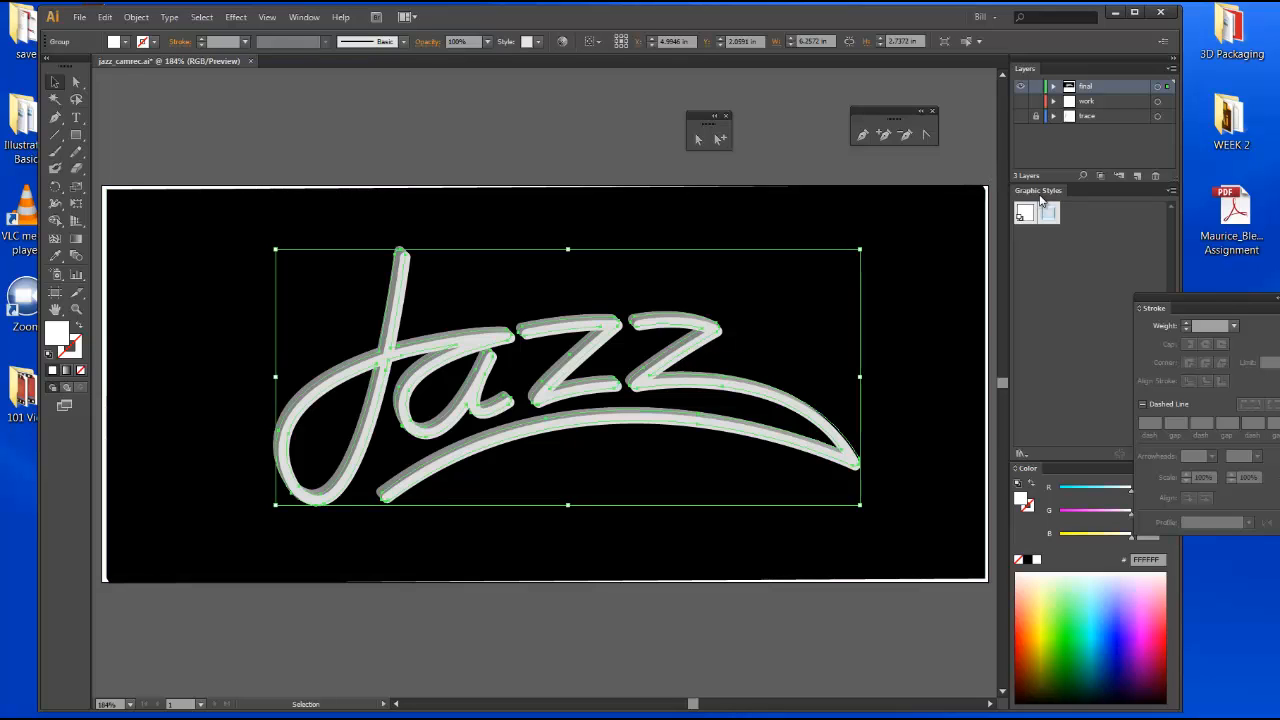
click(303, 17)
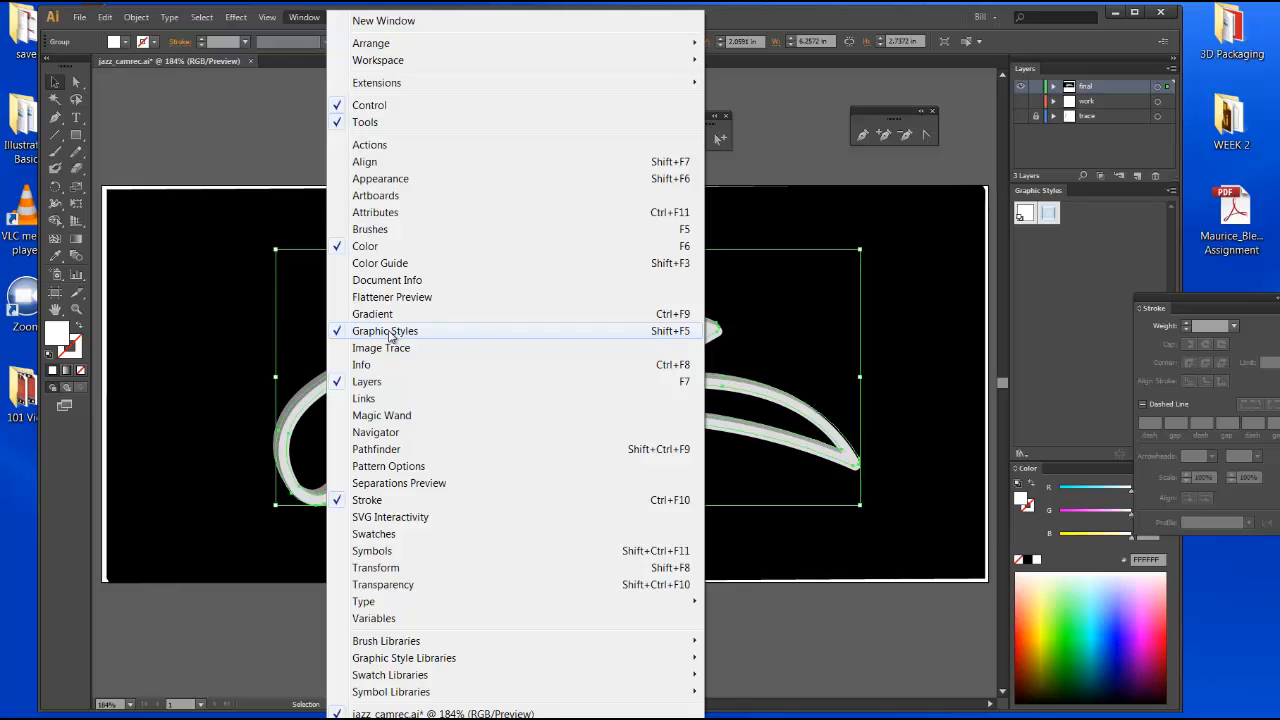
click(804, 152)
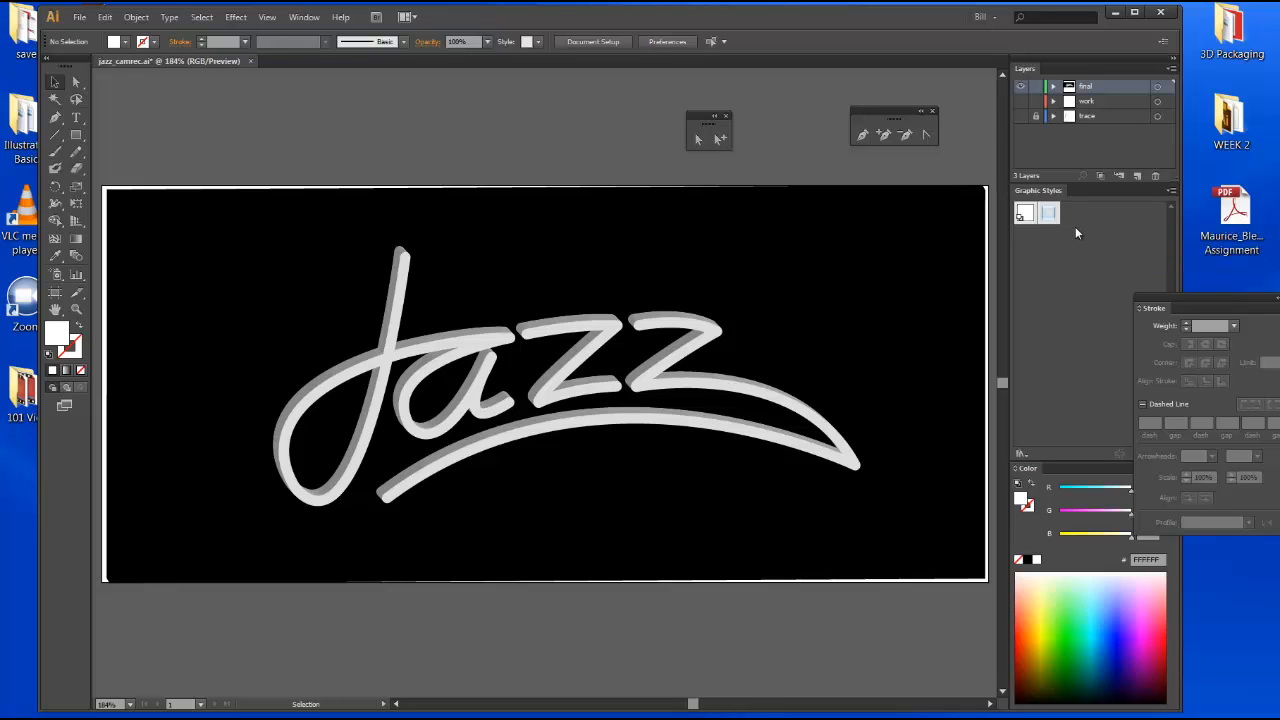
click(1172, 193)
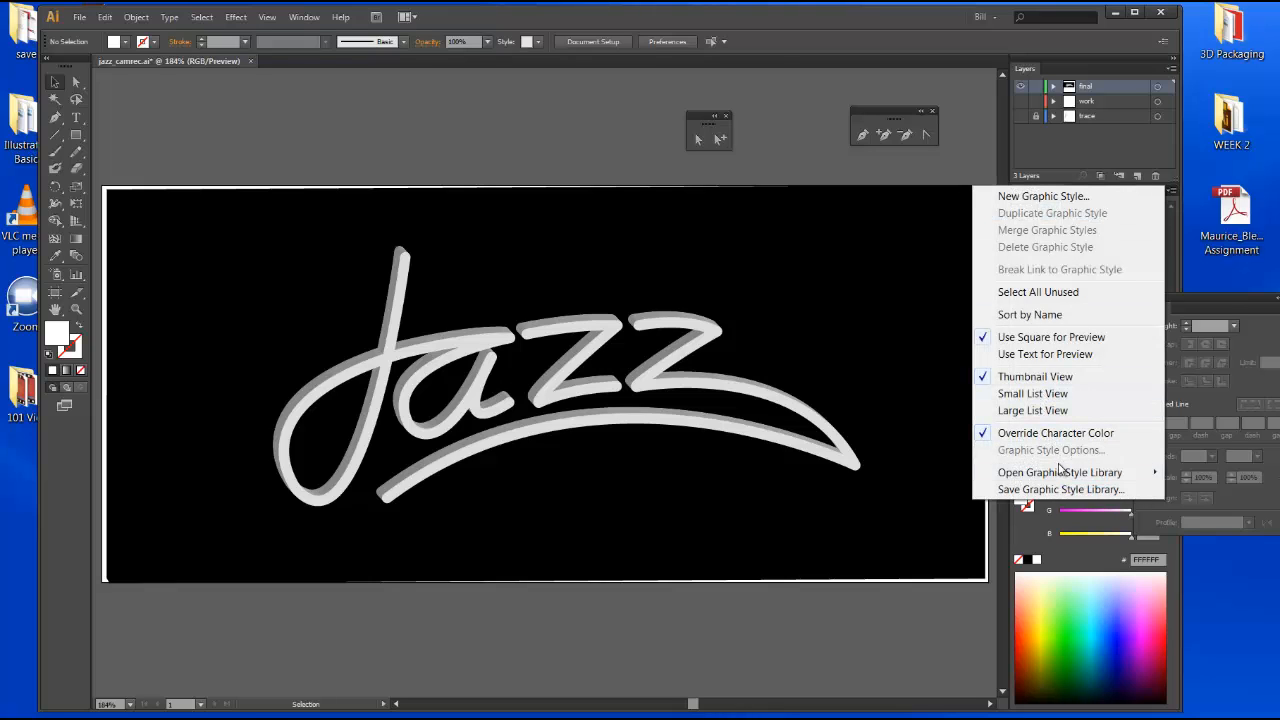
mouse_move(1062, 473)
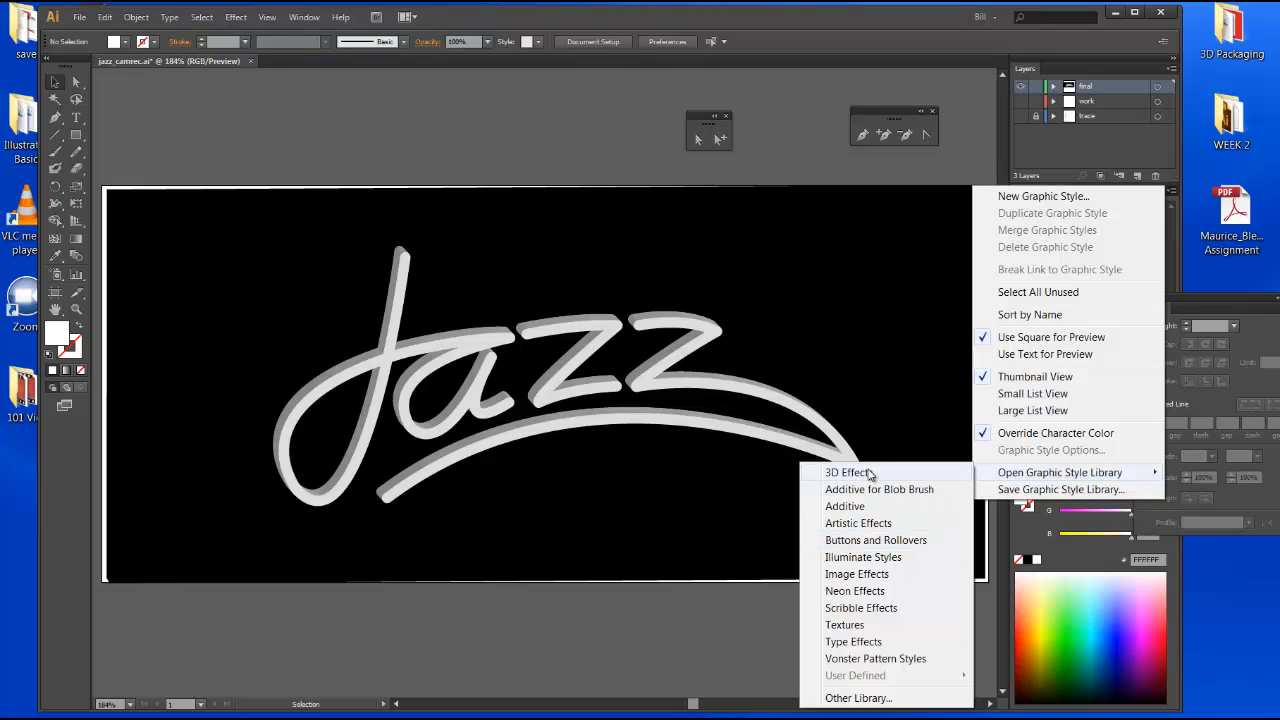
click(963, 149)
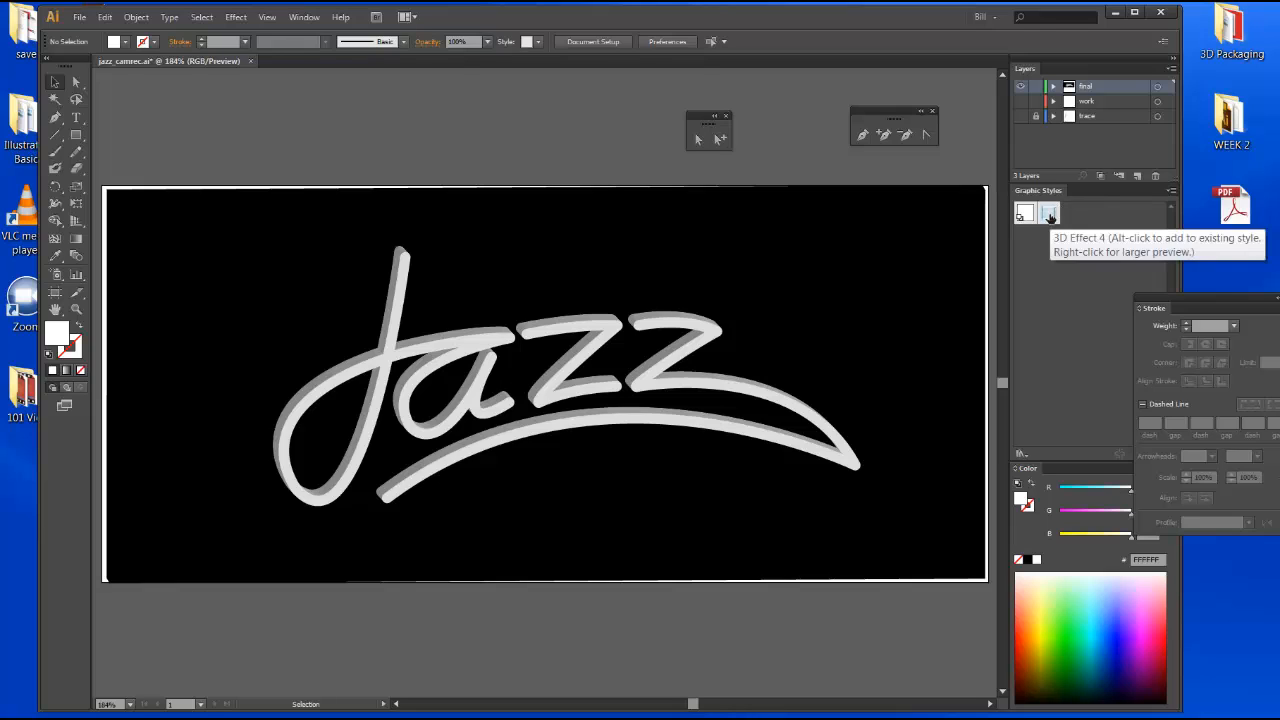
Select the Jazz artwork and apply the 3D Effect 4 graphic style to it.
click(658, 331)
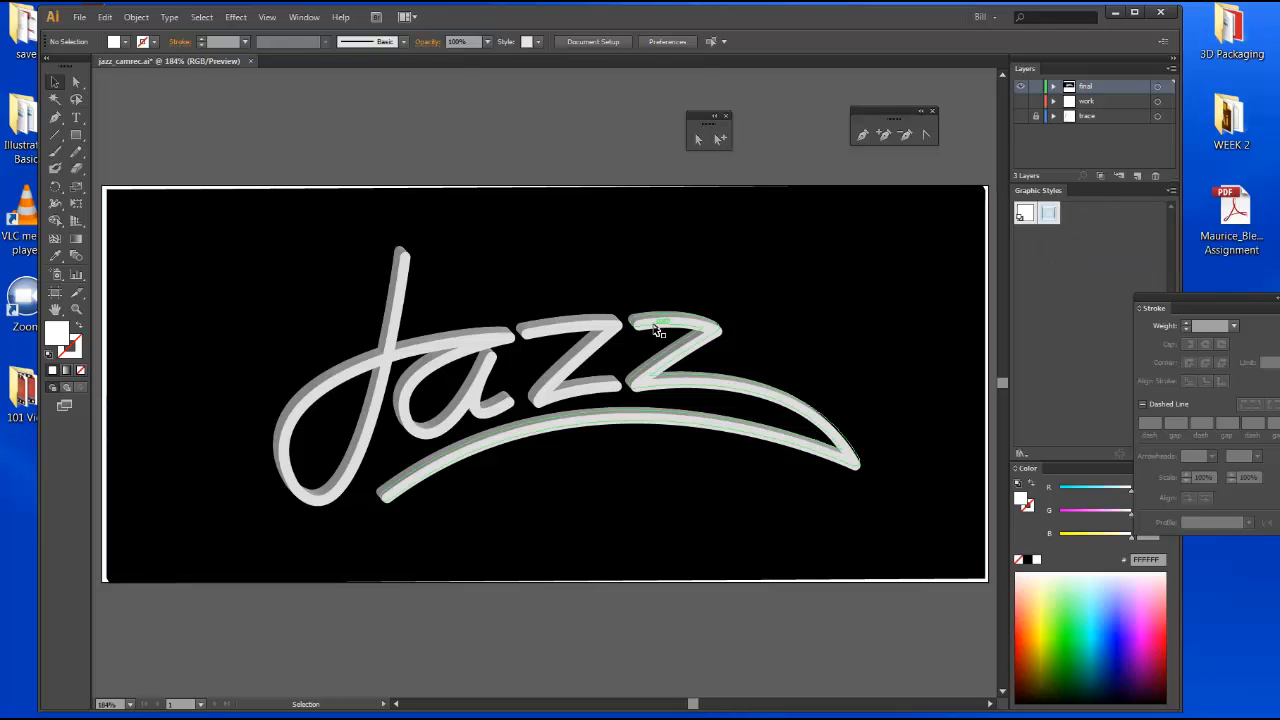
click(657, 331)
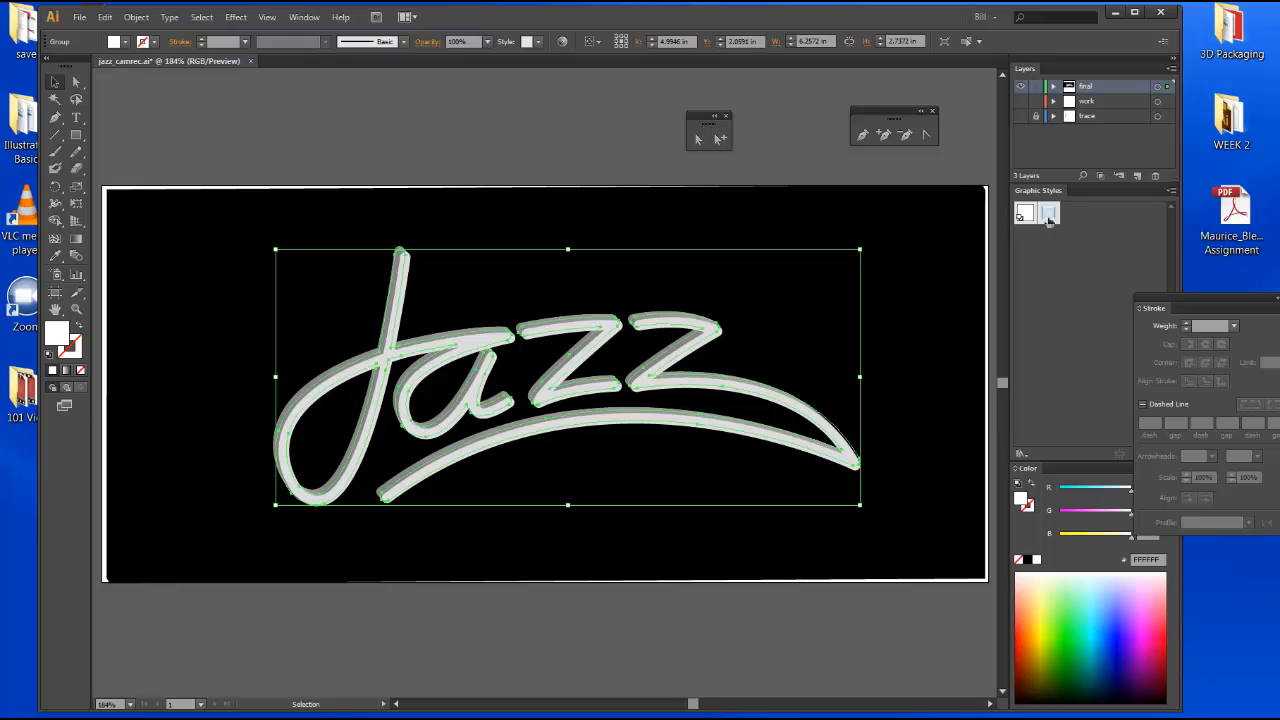
click(1048, 216)
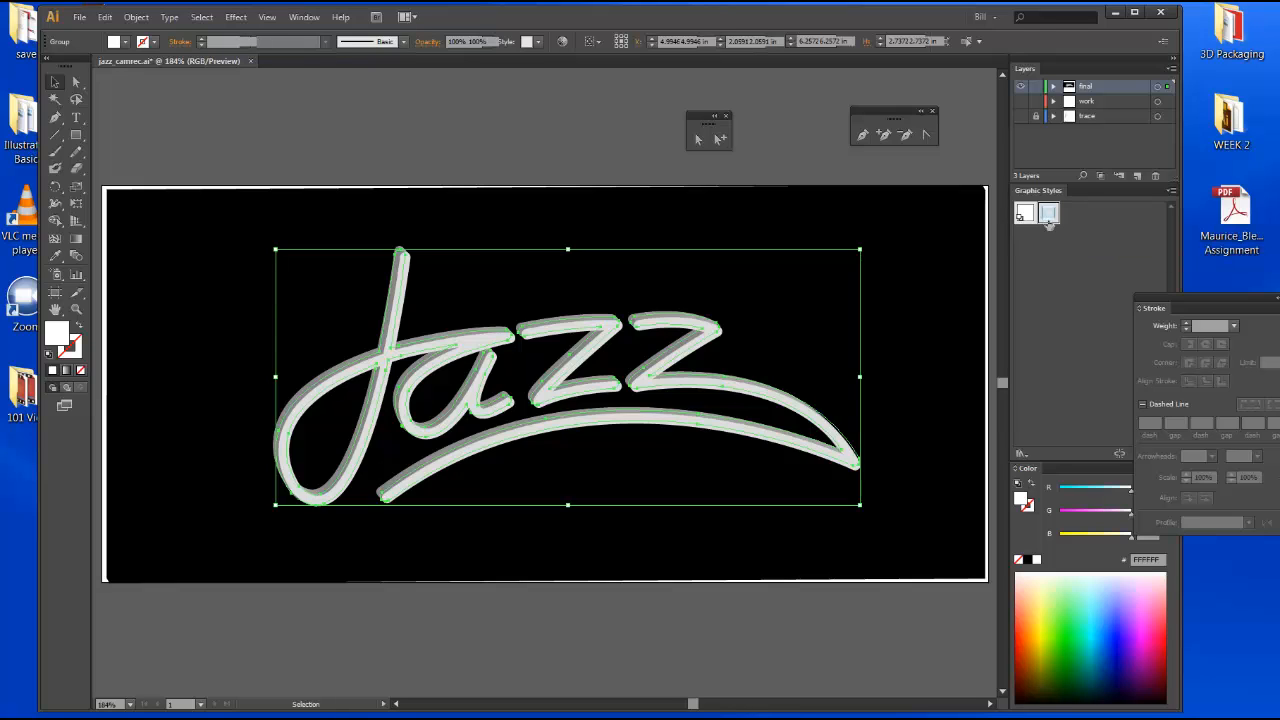
click(418, 128)
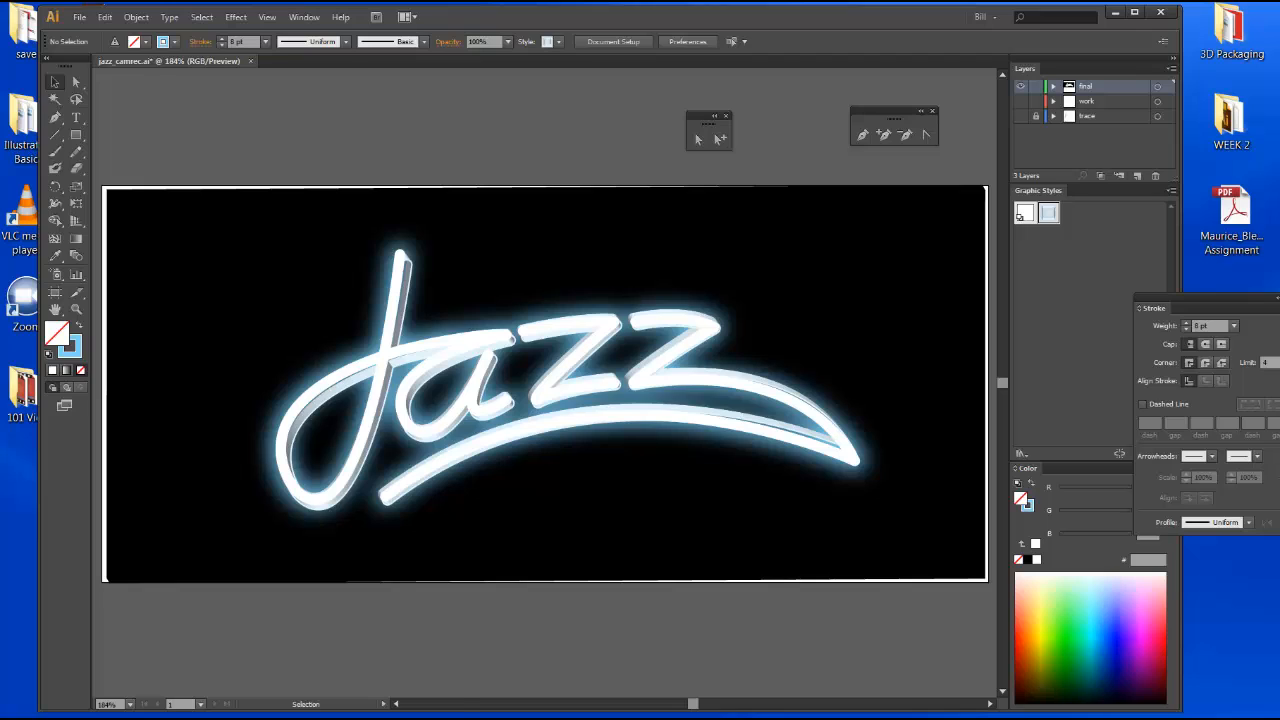
click(395, 712)
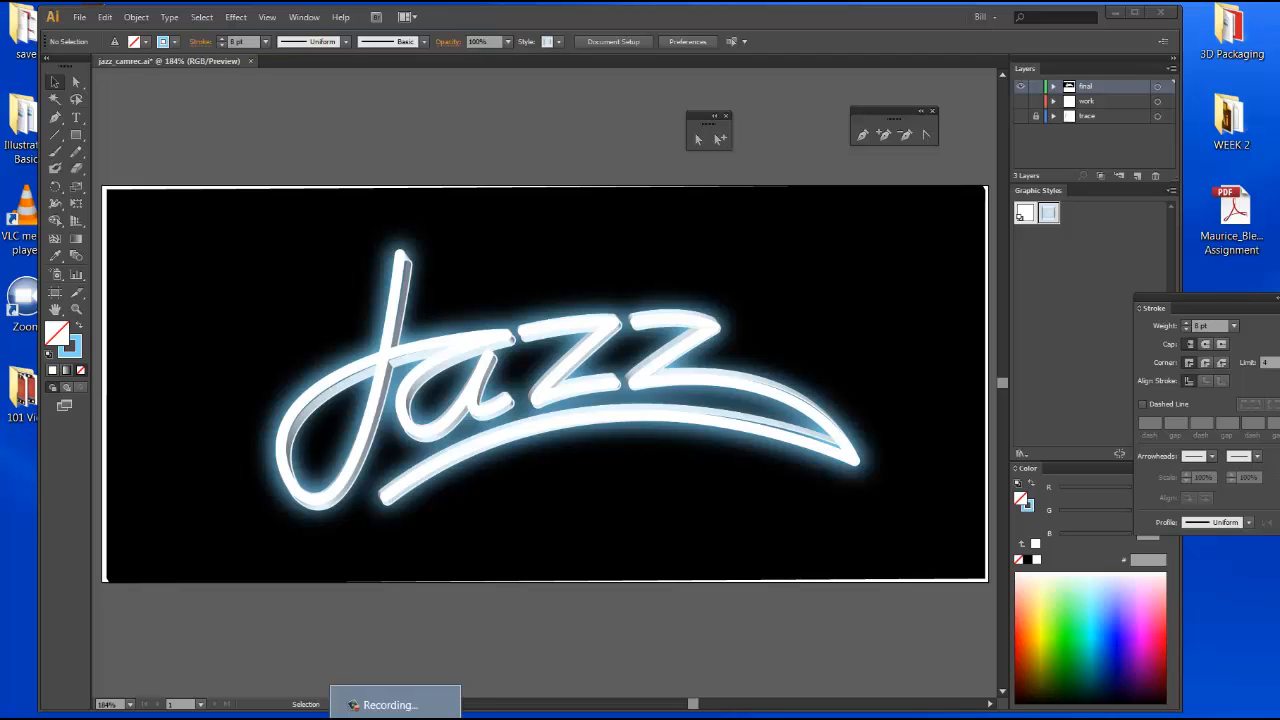